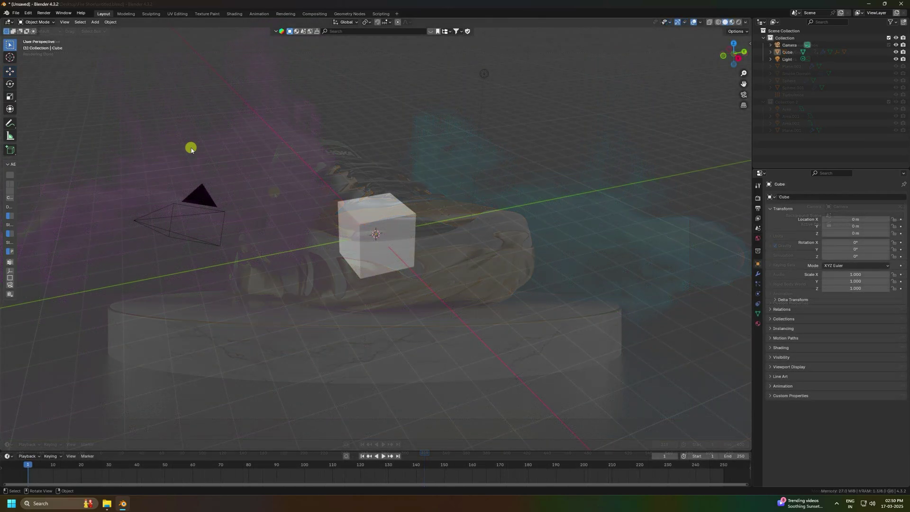
Delete the default camera, cube and light, and add a mesh cylinder at the origin.
{"action": "left_click_drag", "start_coordinate": [128, 138], "coordinate": [562, 285]}
{"action": "key", "text": "Delete"}
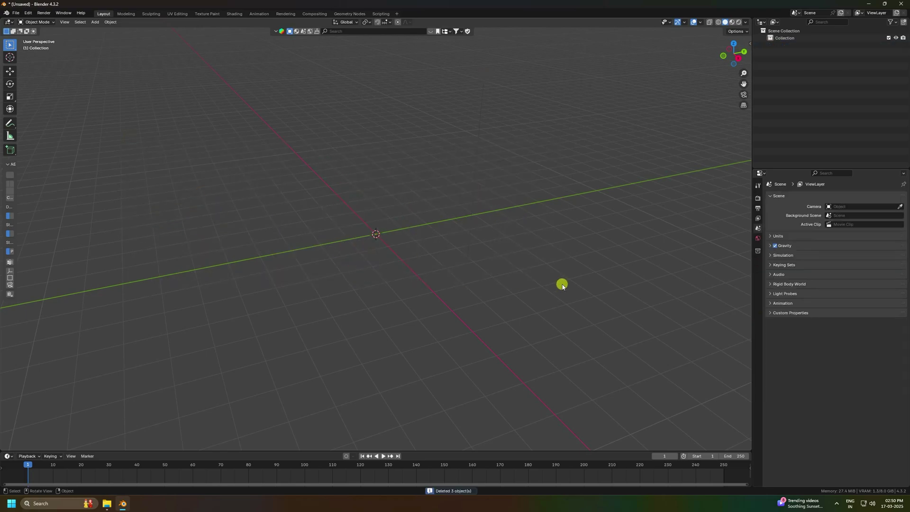
{"action": "left_click", "coordinate": [95, 21]}
{"action": "mouse_move", "coordinate": [109, 30]}
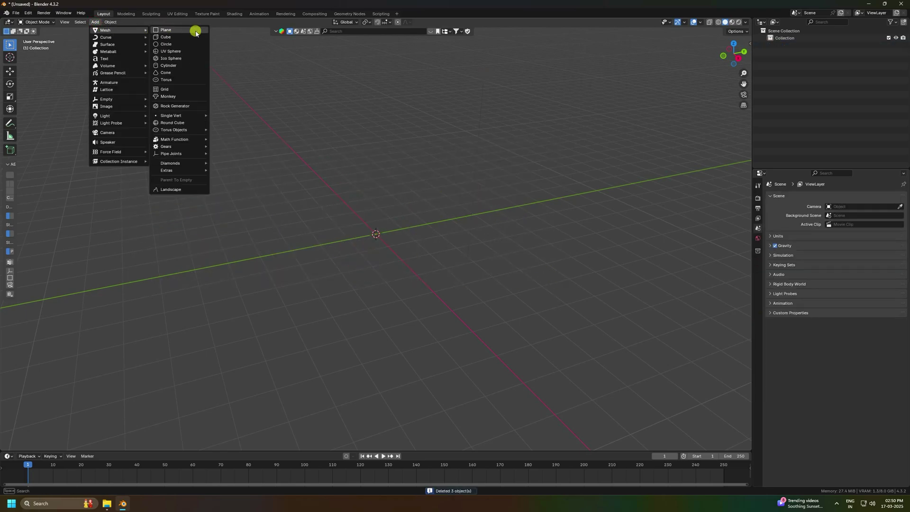
{"action": "left_click", "coordinate": [165, 67]}
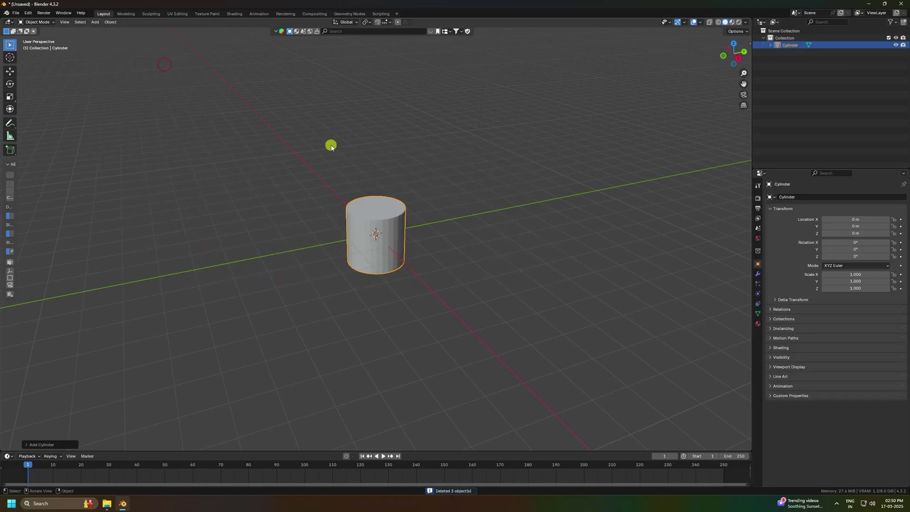
Shape the new cylinder into a flat disc with a 3 m radius and 0.5 m depth.
{"action": "left_click", "coordinate": [54, 441]}
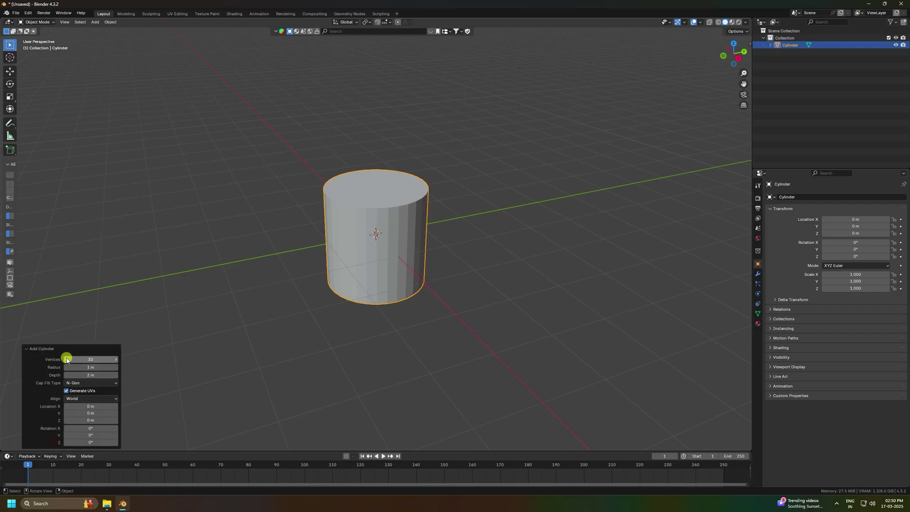
{"action": "left_click_drag", "start_coordinate": [86, 369], "coordinate": [164, 372]}
{"action": "left_click", "coordinate": [95, 367]}
{"action": "type", "text": "3"}
{"action": "key", "text": "Return"}
{"action": "left_click_drag", "start_coordinate": [92, 375], "coordinate": [782, 387]}
{"action": "left_click", "coordinate": [92, 375]}
{"action": "type", "text": "0.5"}
{"action": "key", "text": "Return"}
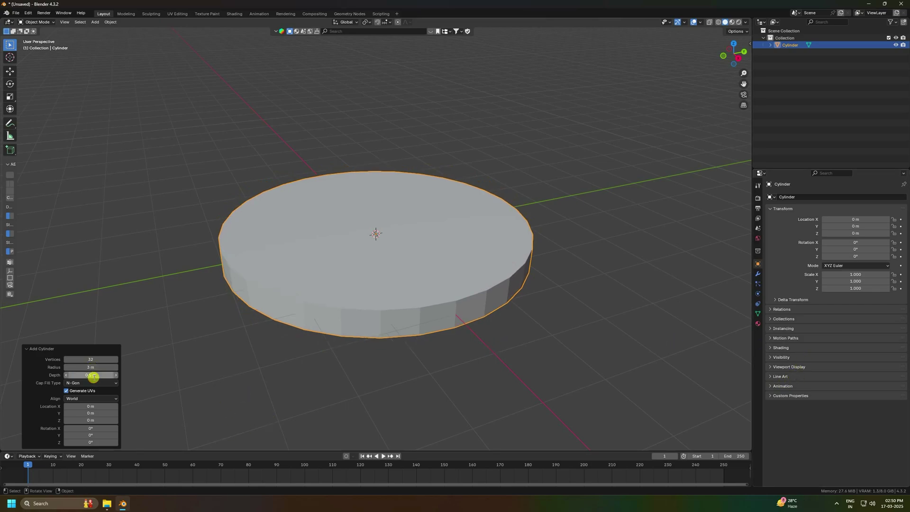
Set the cylinder's vertex count to 120, keeping its radius at 3 m.
{"action": "left_click", "coordinate": [76, 367]}
{"action": "type", "text": "5"}
{"action": "key", "text": "Return"}
{"action": "left_click", "coordinate": [98, 358]}
{"action": "key", "text": "Return"}
{"action": "middle_click_drag", "start_coordinate": [311, 300], "coordinate": [379, 306]}
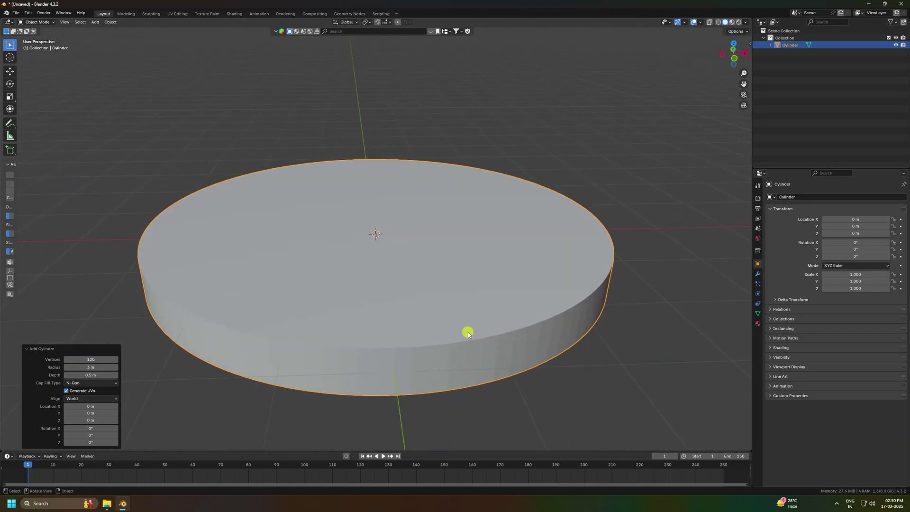
Add a Bevel modifier to the cylinder with an amount of 0.02 m.
{"action": "left_click", "coordinate": [758, 274]}
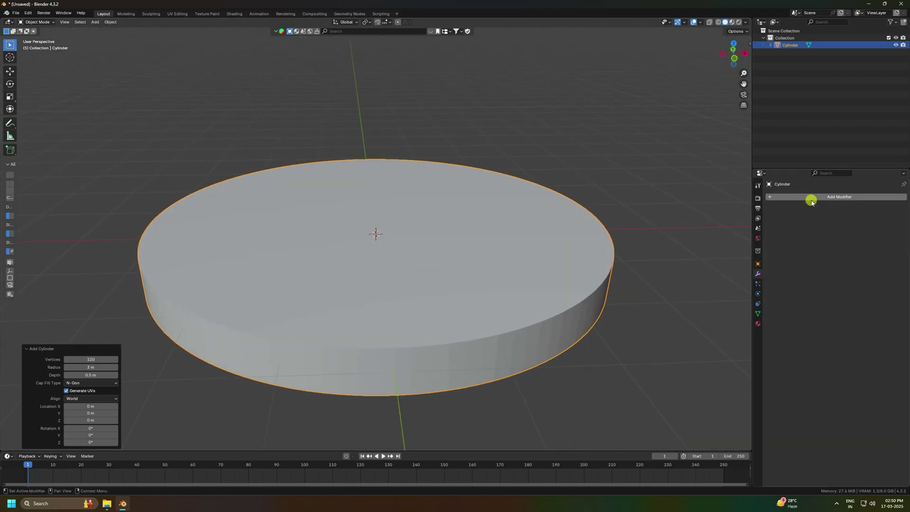
{"action": "left_click", "coordinate": [808, 196]}
{"action": "mouse_move", "coordinate": [774, 222]}
{"action": "left_click", "coordinate": [824, 230]}
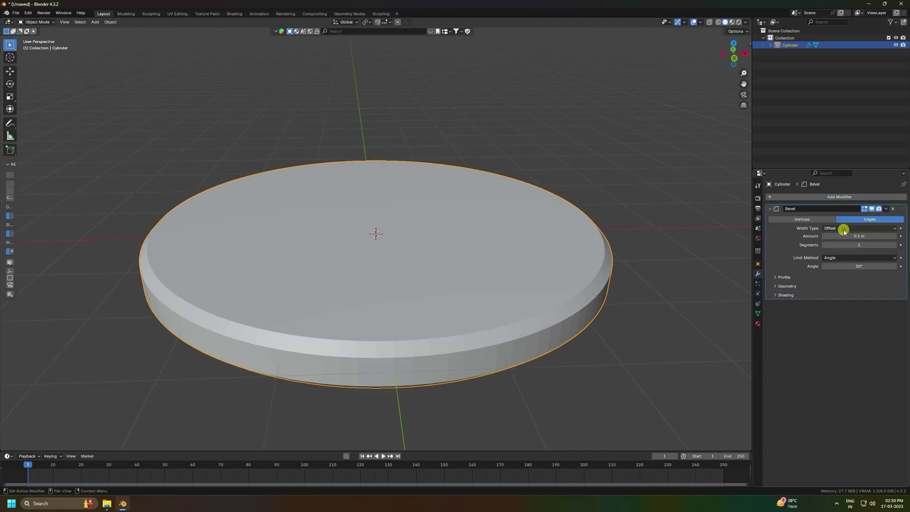
{"action": "left_click", "coordinate": [853, 237]}
{"action": "type", "text": "0"}
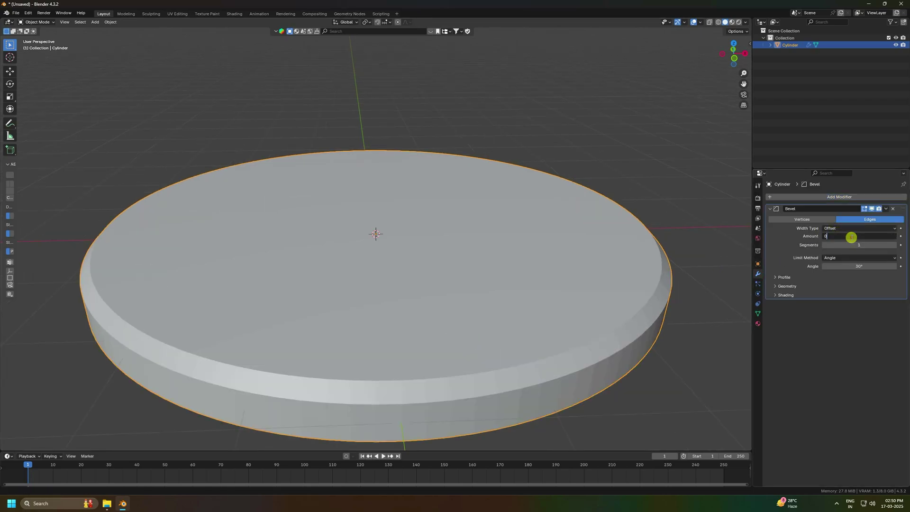
{"action": "type", "text": ".01"}
{"action": "key", "text": "Return"}
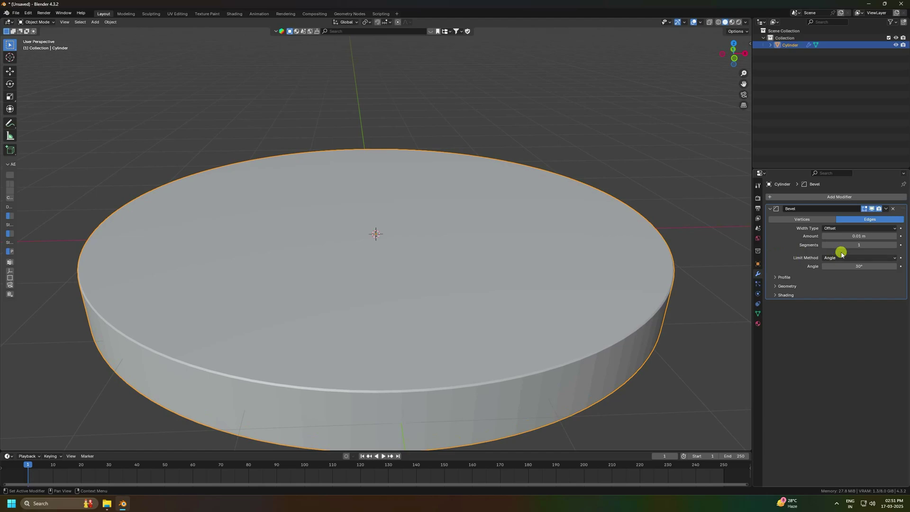
{"action": "left_click", "coordinate": [895, 237]}
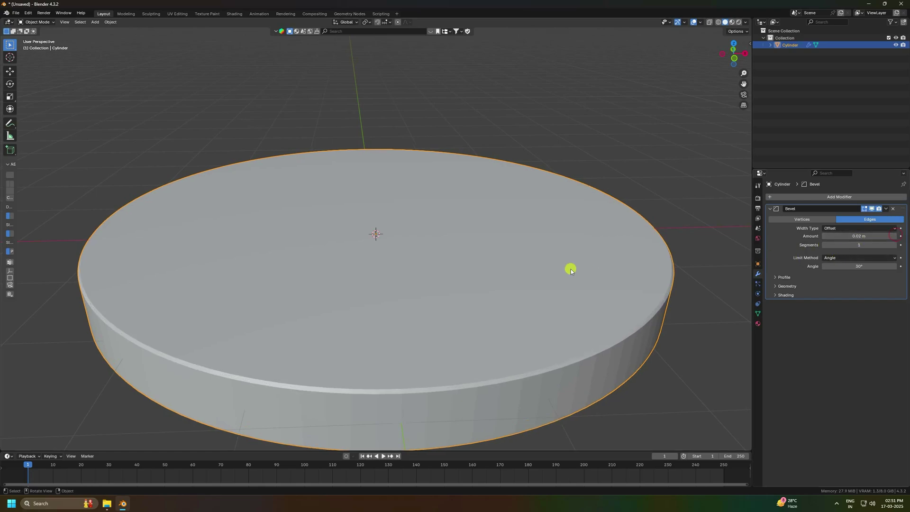
Set the cylinder's bevel to 4 segments and shade the object smooth.
{"action": "left_click", "coordinate": [895, 245]}
{"action": "left_click", "coordinate": [895, 244]}
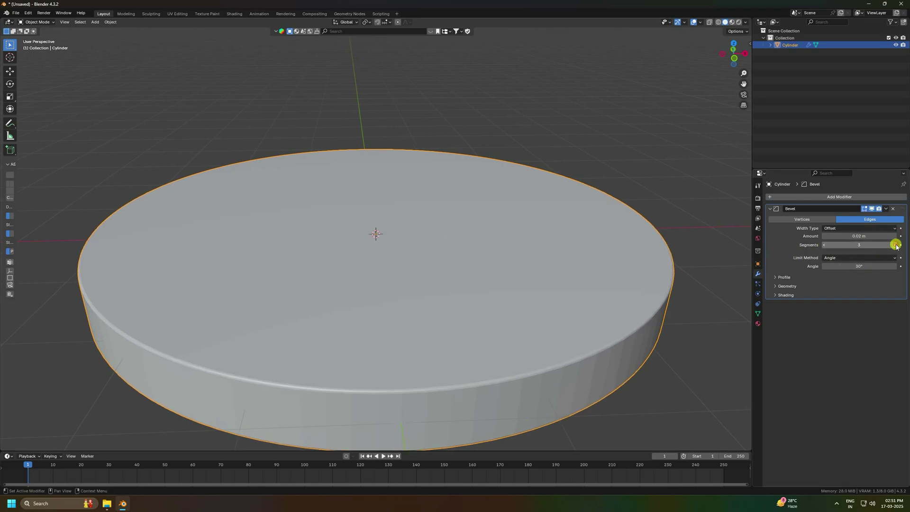
{"action": "left_click", "coordinate": [895, 245]}
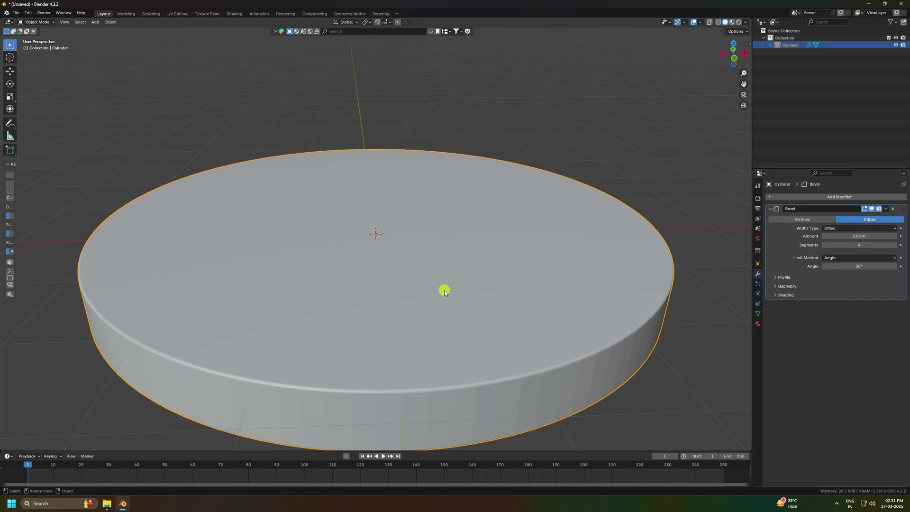
{"action": "scroll", "coordinate": [416, 284], "scroll_direction": "down", "scroll_amount": 4}
{"action": "scroll", "coordinate": [416, 285], "scroll_direction": "up", "scroll_amount": 3}
{"action": "right_click", "coordinate": [434, 311]}
{"action": "left_click", "coordinate": [434, 310]}
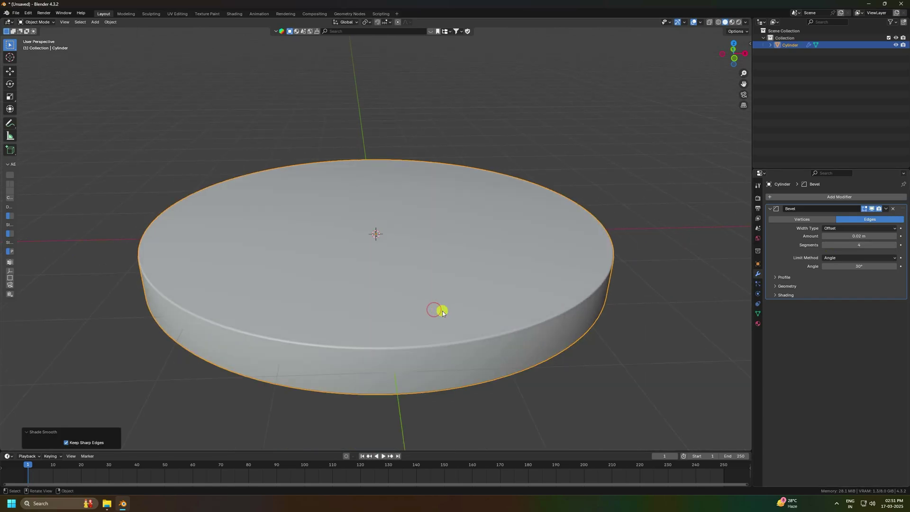
{"action": "middle_click_drag", "start_coordinate": [471, 334], "coordinate": [468, 323]}
Add a plane at the origin and scale it up into a square floor reaching far beyond the disc.
{"action": "left_click", "coordinate": [95, 22]}
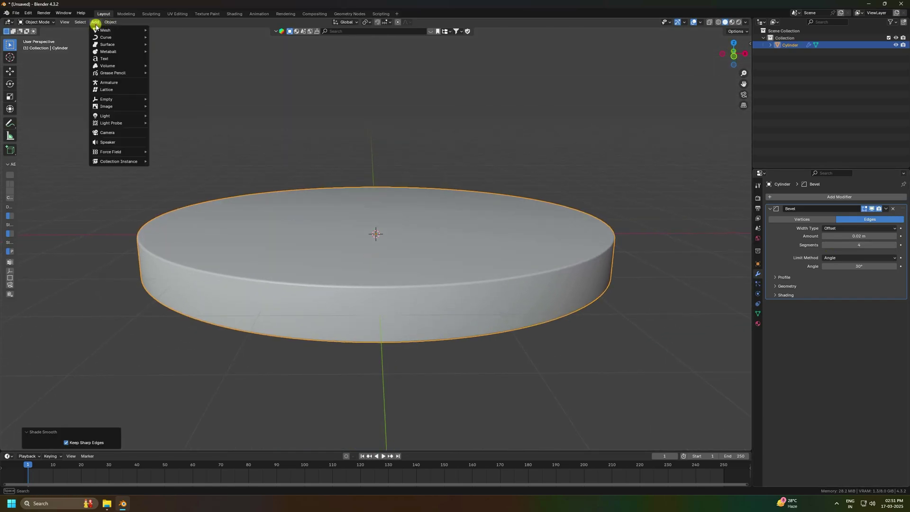
{"action": "mouse_move", "coordinate": [109, 30]}
{"action": "left_click", "coordinate": [176, 30]}
{"action": "scroll", "coordinate": [396, 197], "scroll_direction": "down", "scroll_amount": 3}
{"action": "middle_click_drag", "start_coordinate": [396, 197], "coordinate": [407, 233]}
{"action": "key", "text": "s"}
{"action": "left_click", "coordinate": [566, 220]}
{"action": "key", "text": "s"}
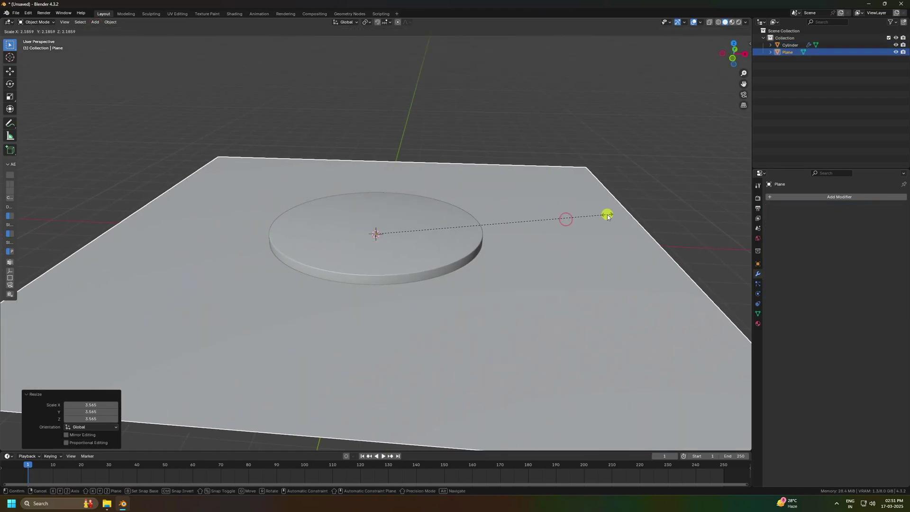
{"action": "left_click", "coordinate": [607, 216]}
{"action": "key", "text": "s"}
{"action": "left_click", "coordinate": [598, 218]}
{"action": "middle_click_drag", "start_coordinate": [598, 218], "coordinate": [523, 226]}
{"action": "scroll", "coordinate": [522, 226], "scroll_direction": "down", "scroll_amount": 2}
{"action": "middle_click_drag", "start_coordinate": [477, 246], "coordinate": [449, 253]}
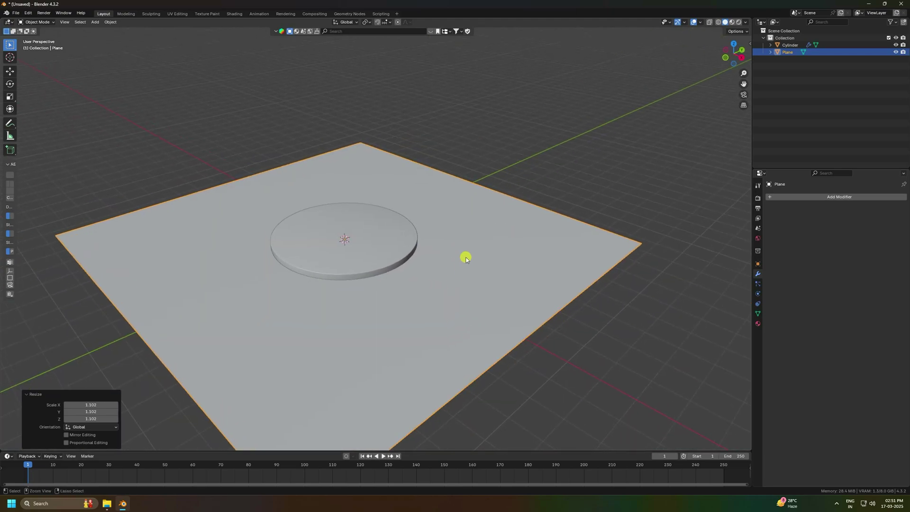
Paste a copy of the floor plane and rotate it 90° about the X axis to form a wall.
{"action": "key", "text": "ctrl+v"}
{"action": "left_click", "coordinate": [9, 84]}
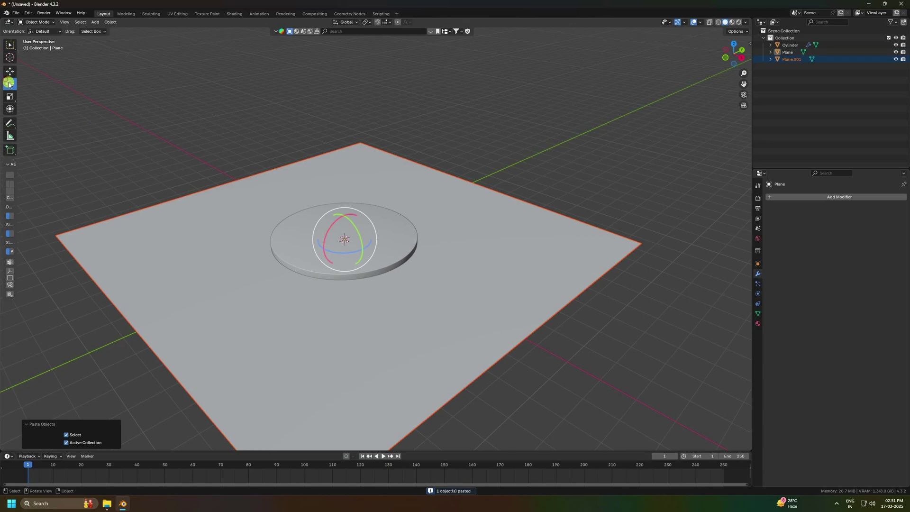
{"action": "left_click_drag", "start_coordinate": [333, 226], "coordinate": [299, 234]}
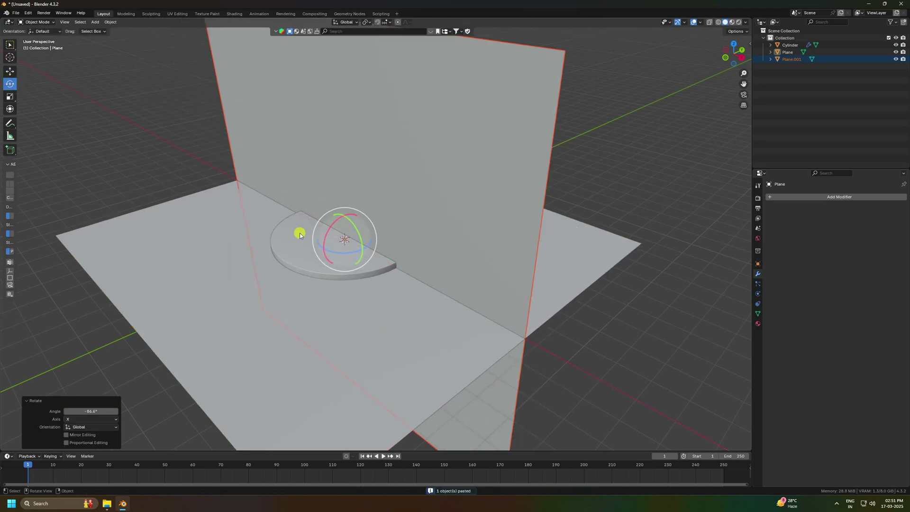
{"action": "left_click", "coordinate": [97, 412]}
{"action": "type", "text": "90"}
{"action": "key", "text": "Return"}
Move the upright plane about 8.37 m along Y so it stands behind the disc as a backdrop.
{"action": "left_click", "coordinate": [10, 71]}
{"action": "middle_click_drag", "start_coordinate": [426, 204], "coordinate": [386, 227]}
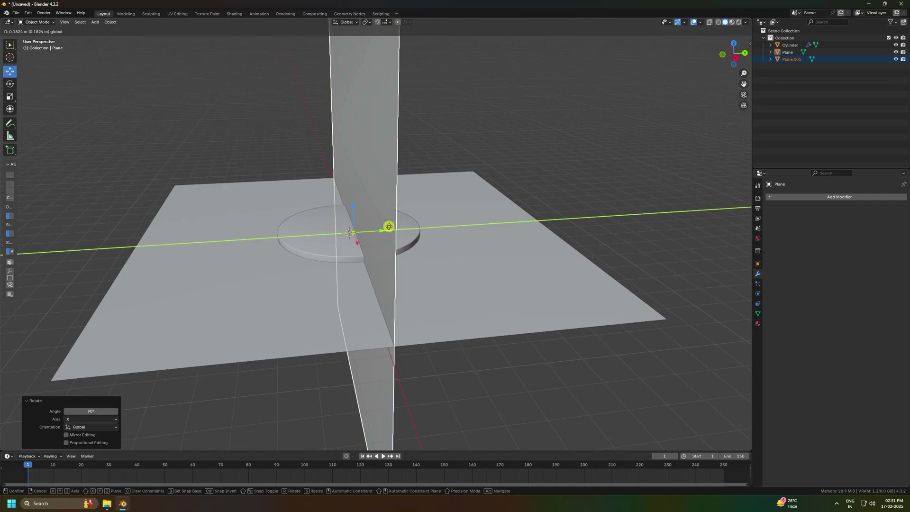
{"action": "left_click_drag", "start_coordinate": [386, 228], "coordinate": [568, 228]}
{"action": "mouse_move", "coordinate": [567, 228]}
{"action": "middle_mouse_down"}
{"action": "mouse_move", "coordinate": [474, 228]}
{"action": "mouse_move", "coordinate": [570, 227]}
{"action": "middle_mouse_up"}
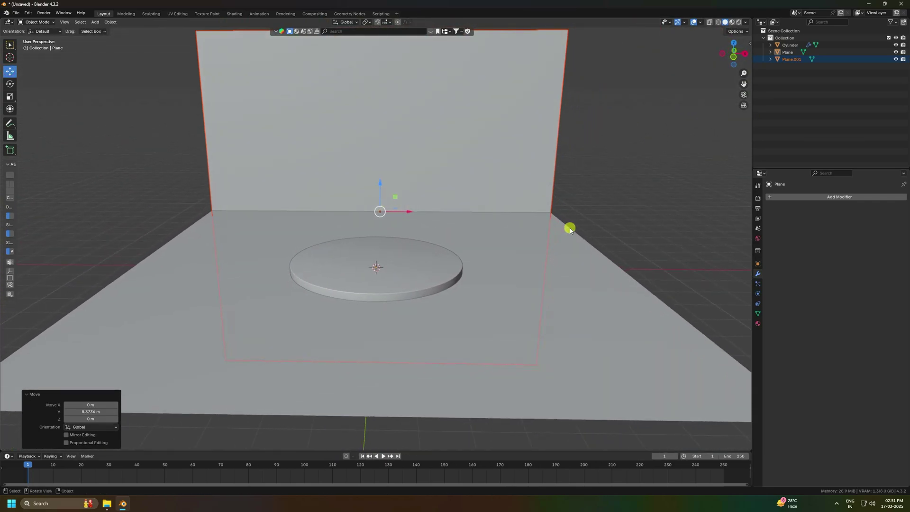
Search the model library for "hoka" and import the gold "Hoka sneaker shoe" into the scene.
{"action": "scroll", "coordinate": [474, 246], "scroll_direction": "up", "scroll_amount": 3}
{"action": "middle_click_drag", "start_coordinate": [447, 264], "coordinate": [427, 237], "text": "shift"}
{"action": "scroll", "coordinate": [439, 220], "scroll_direction": "down", "scroll_amount": 2}
{"action": "scroll", "coordinate": [434, 223], "scroll_direction": "up", "scroll_amount": 1}
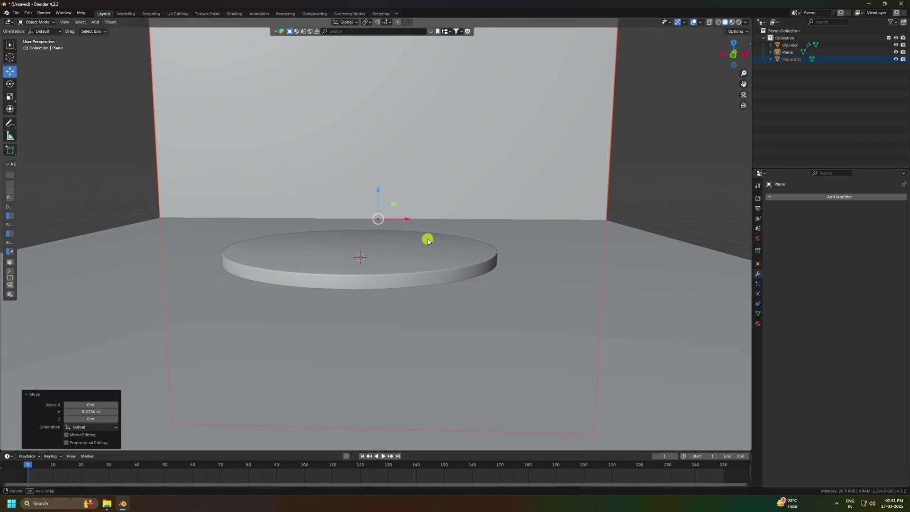
{"action": "left_click", "coordinate": [335, 32]}
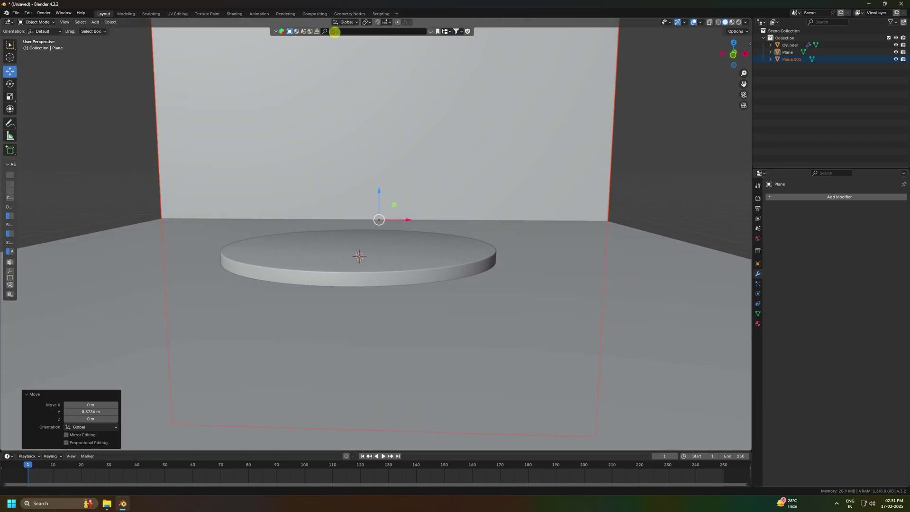
{"action": "left_click", "coordinate": [297, 32]}
{"action": "left_click", "coordinate": [289, 32]}
{"action": "left_click", "coordinate": [351, 31]}
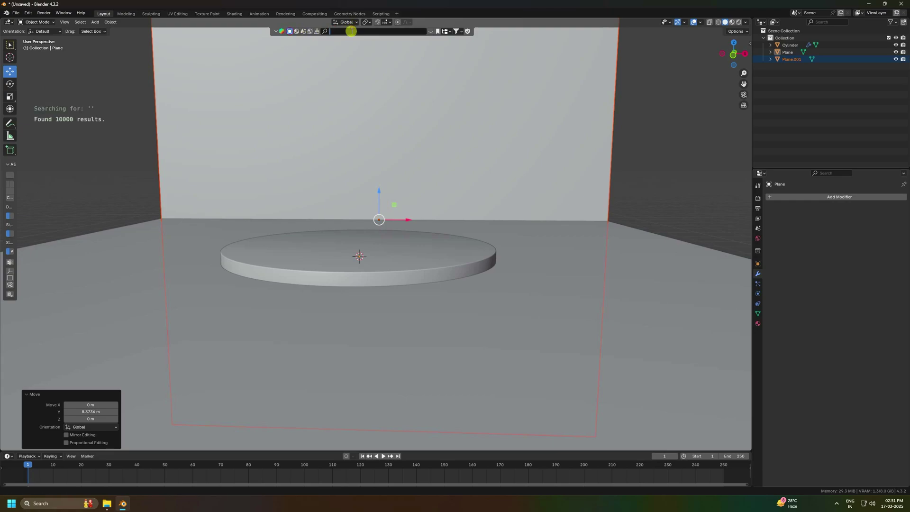
{"action": "type", "text": "hoka"}
{"action": "key", "text": "Return"}
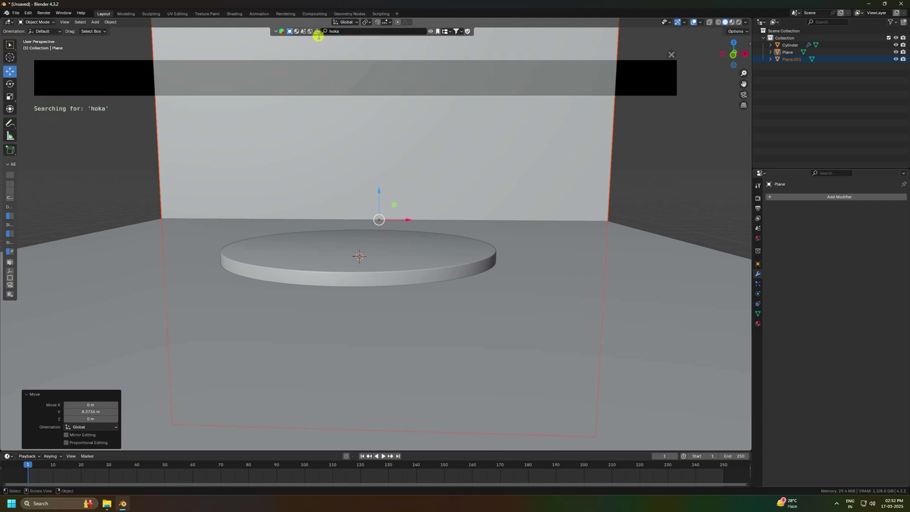
{"action": "mouse_move", "coordinate": [82, 83]}
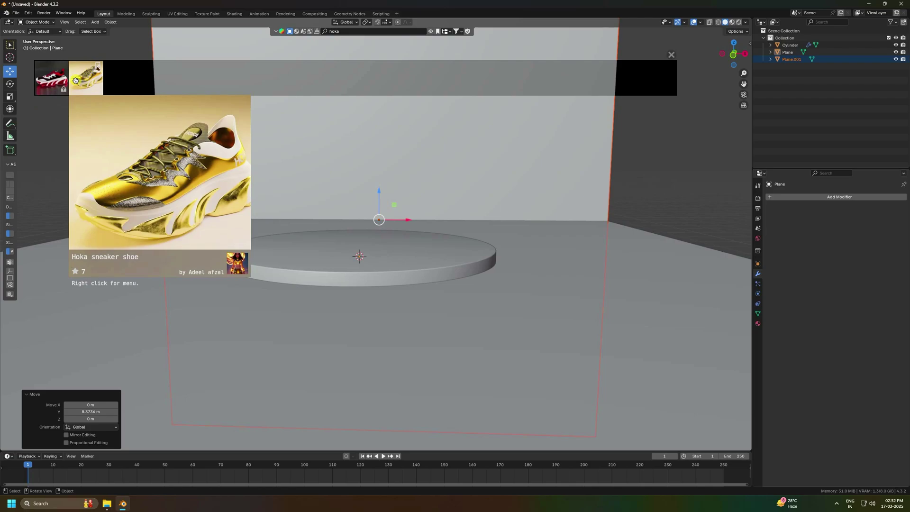
{"action": "left_click", "coordinate": [85, 82]}
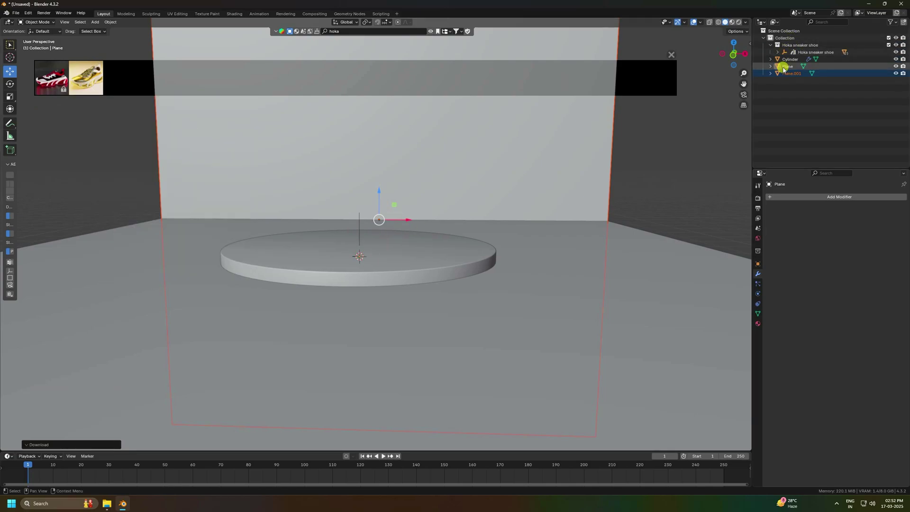
Scale the whole imported Hoka sneaker up uniformly to about 20.34.
{"action": "left_click", "coordinate": [816, 53]}
{"action": "key", "text": "s"}
{"action": "left_click", "coordinate": [388, 226]}
{"action": "key", "text": "s"}
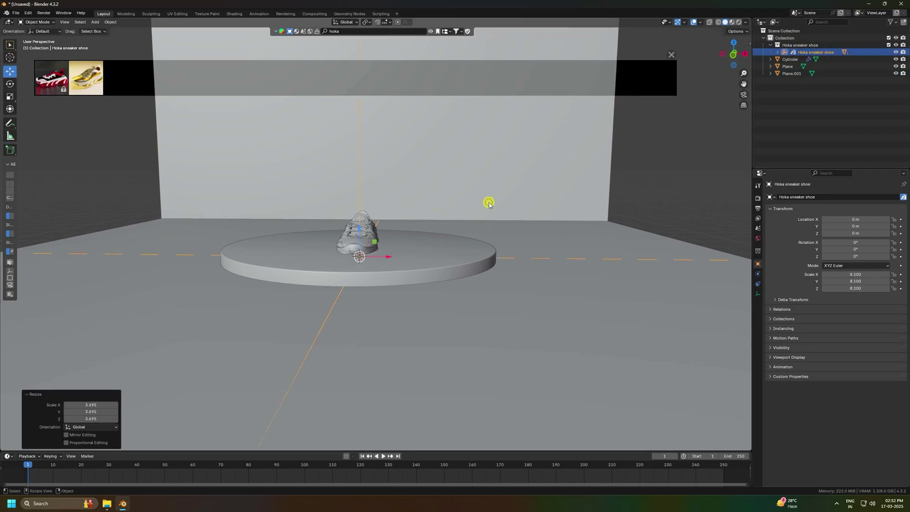
{"action": "key", "text": "s"}
{"action": "left_click", "coordinate": [517, 199]}
Raise the sneaker and the disc together about 0.22 m along Z.
{"action": "middle_click_drag", "start_coordinate": [517, 199], "coordinate": [393, 256]}
{"action": "left_click", "coordinate": [393, 256]}
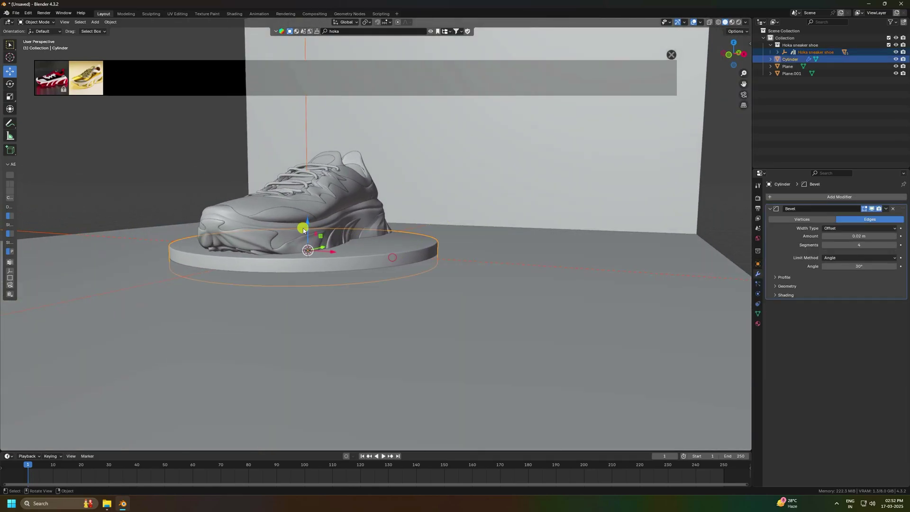
{"action": "left_click_drag", "start_coordinate": [306, 224], "coordinate": [315, 211]}
{"action": "left_click", "coordinate": [127, 128]}
In front wireframe view, raise the sneaker to about Z 0.60 m so its sole rests on the disc, and return to solid shading.
{"action": "middle_click_drag", "start_coordinate": [126, 128], "coordinate": [393, 176]}
{"action": "scroll", "coordinate": [393, 176], "scroll_direction": "up", "scroll_amount": 3}
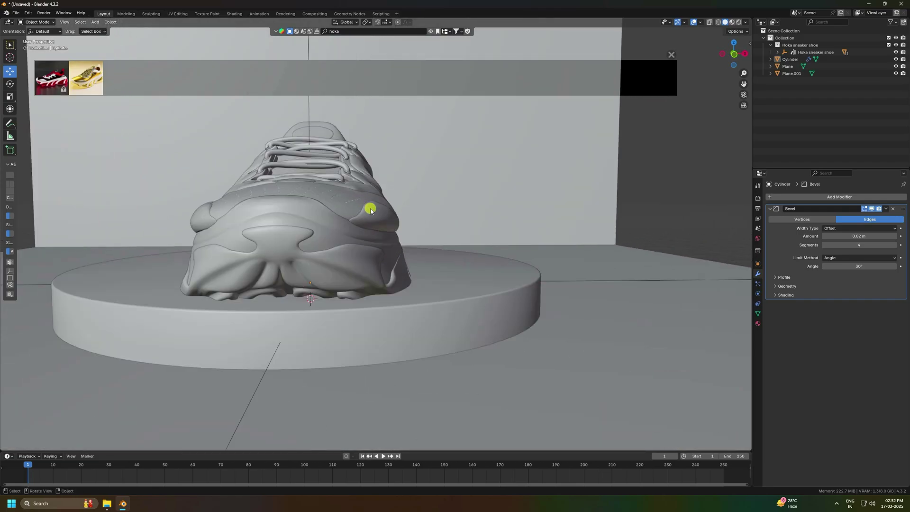
{"action": "key", "text": "KP_1"}
{"action": "scroll", "coordinate": [368, 205], "scroll_direction": "up", "scroll_amount": 3}
{"action": "left_click", "coordinate": [818, 52]}
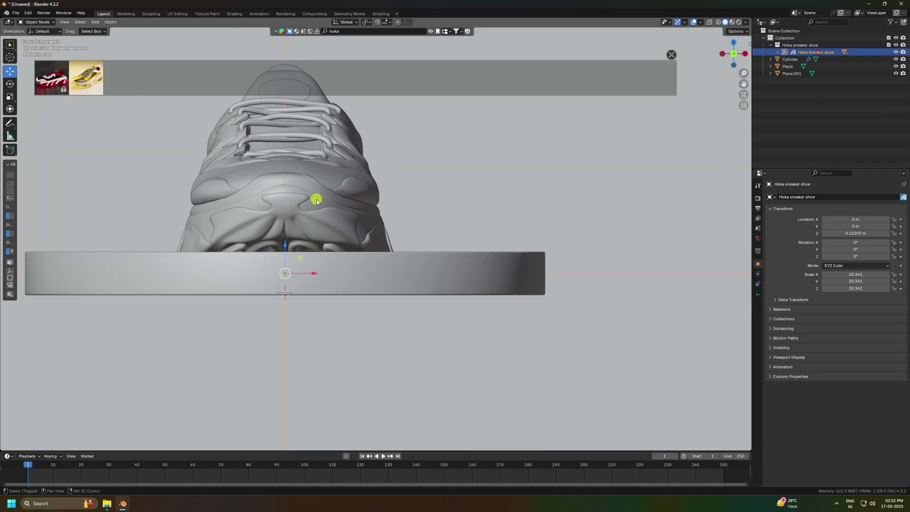
{"action": "middle_click_drag", "start_coordinate": [316, 201], "coordinate": [377, 241], "text": "shift"}
{"action": "left_click", "coordinate": [719, 22]}
{"action": "scroll", "coordinate": [376, 300], "scroll_direction": "up", "scroll_amount": 2}
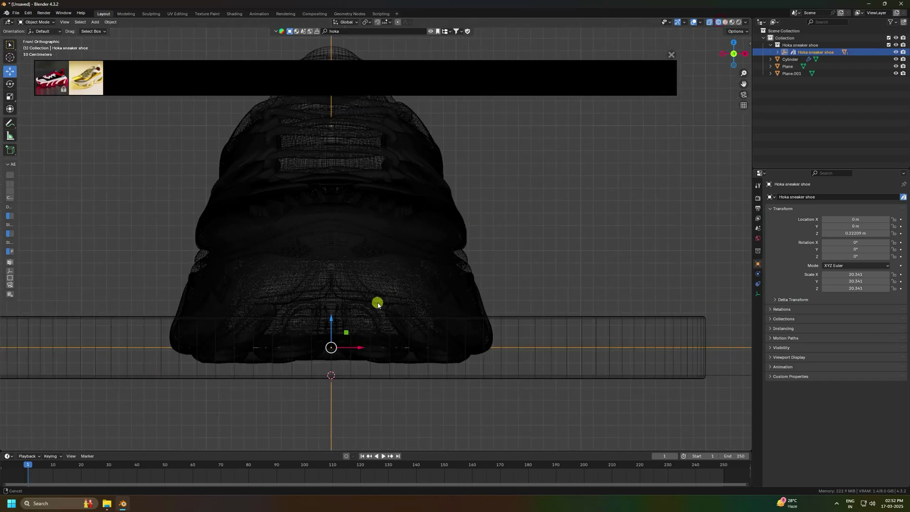
{"action": "mouse_move", "coordinate": [372, 331]}
{"action": "left_mouse_down"}
{"action": "mouse_move", "coordinate": [382, 321]}
{"action": "mouse_move", "coordinate": [379, 278]}
{"action": "left_mouse_up"}
{"action": "left_click", "coordinate": [725, 22]}
{"action": "scroll", "coordinate": [426, 207], "scroll_direction": "down", "scroll_amount": 2}
{"action": "middle_click_drag", "start_coordinate": [426, 207], "coordinate": [645, 118]}
Close the library search results and expand the Hoka sneaker's hierarchy to list its individual mesh parts.
{"action": "left_click", "coordinate": [669, 52]}
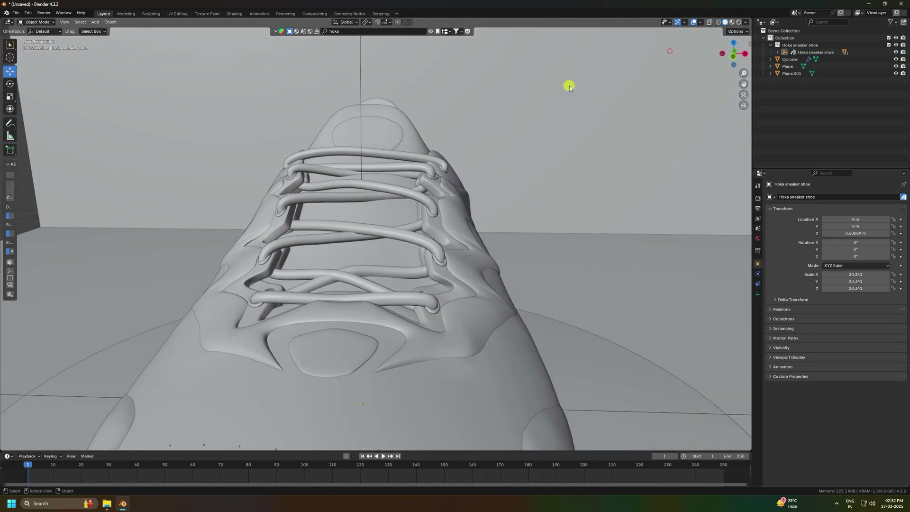
{"action": "scroll", "coordinate": [569, 85], "scroll_direction": "down", "scroll_amount": 6}
{"action": "middle_click_drag", "start_coordinate": [355, 203], "coordinate": [505, 286]}
{"action": "scroll", "coordinate": [505, 286], "scroll_direction": "up", "scroll_amount": 4}
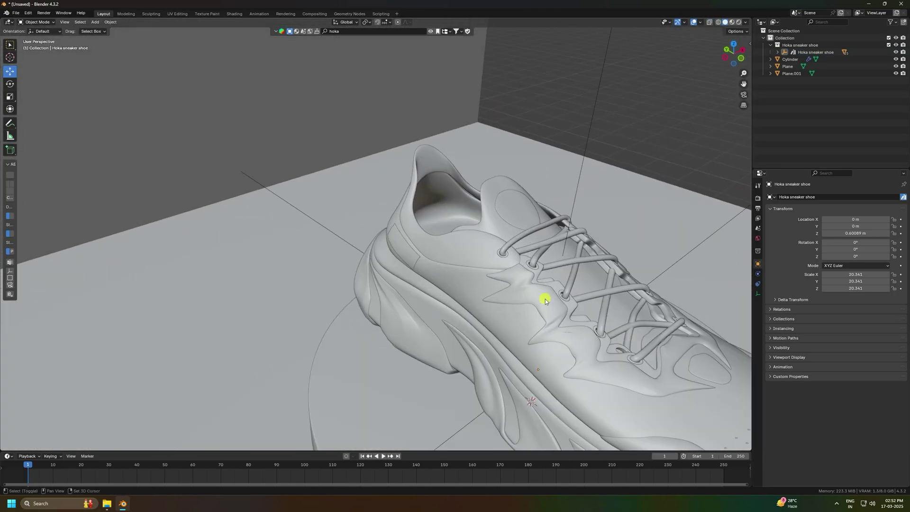
{"action": "scroll", "coordinate": [382, 256], "scroll_direction": "up", "scroll_amount": 3}
{"action": "left_click", "coordinate": [778, 53]}
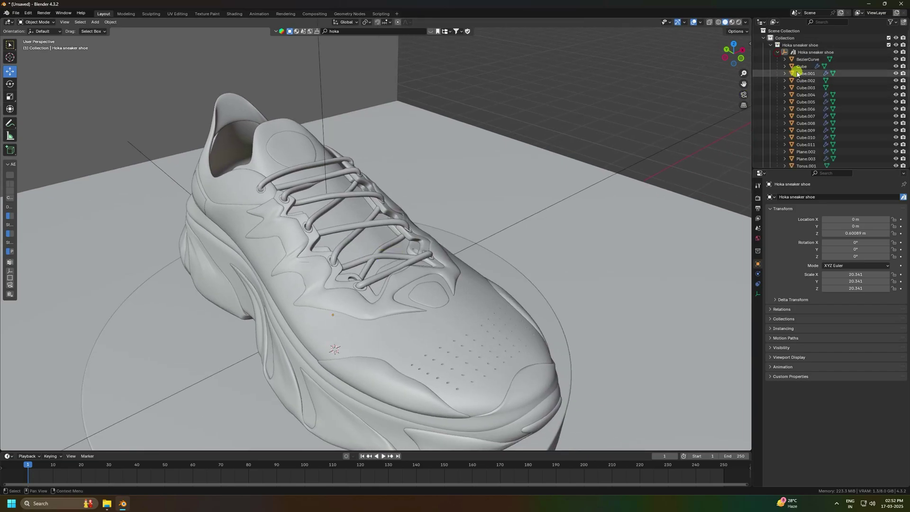
Join all of the Hoka sneaker's separate mesh parts, through Torus.010, into the BezierCurve laces object.
{"action": "scroll", "coordinate": [799, 76], "scroll_direction": "down", "scroll_amount": 5}
{"action": "scroll", "coordinate": [801, 127], "scroll_direction": "up", "scroll_amount": 5}
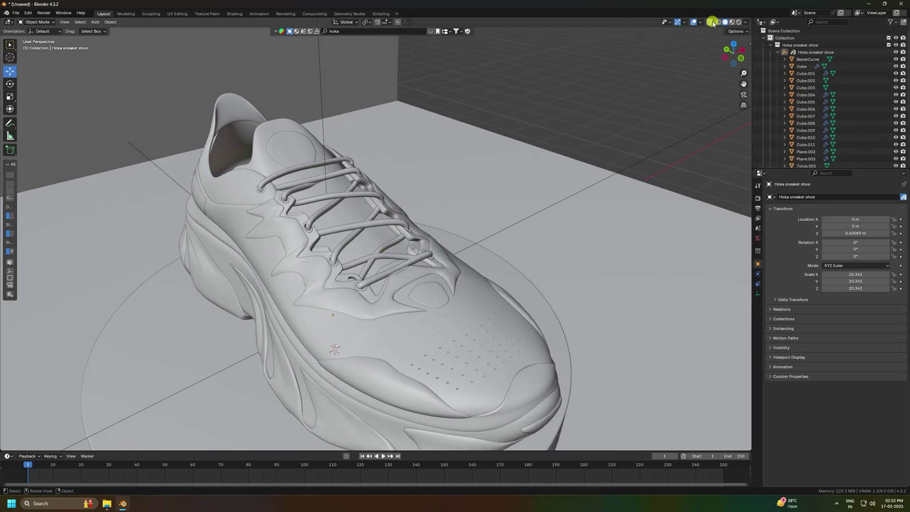
{"action": "left_click", "coordinate": [807, 60]}
{"action": "left_click", "coordinate": [806, 101], "text": "shift"}
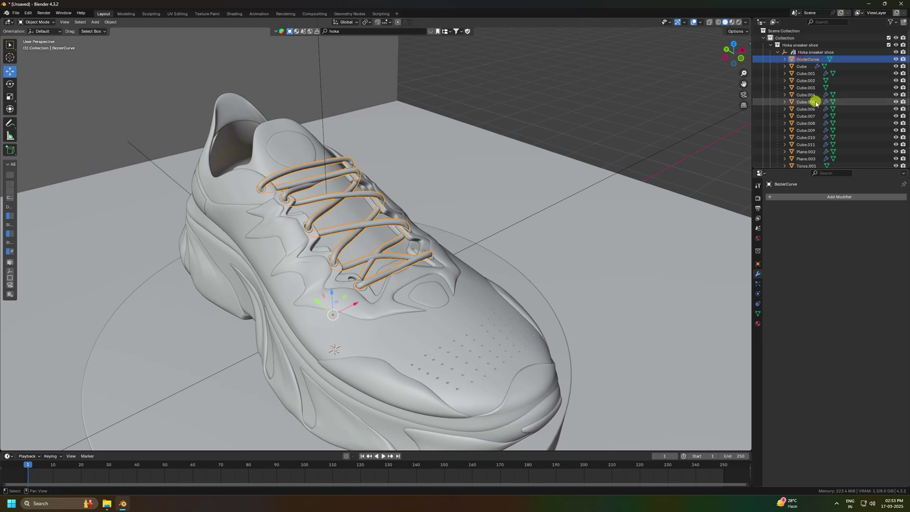
{"action": "right_click", "coordinate": [347, 194]}
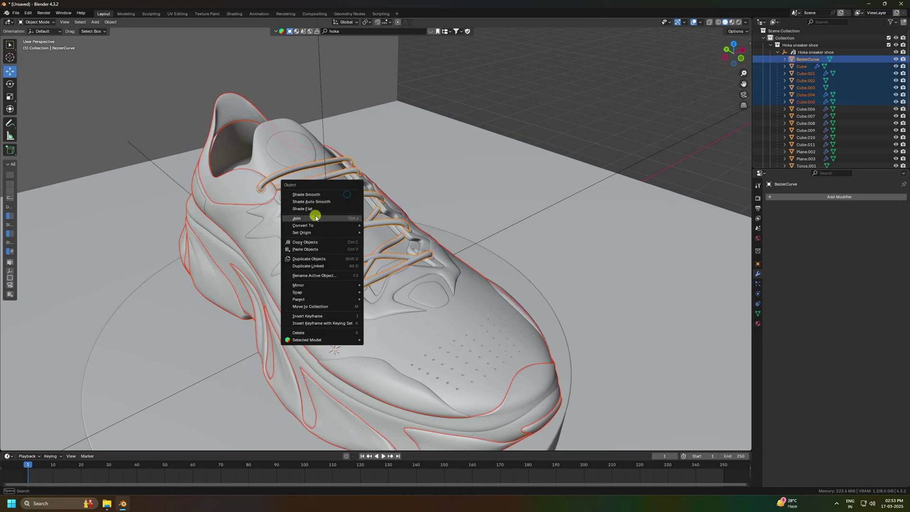
{"action": "left_click", "coordinate": [297, 227]}
{"action": "left_click", "coordinate": [806, 109], "text": "shift"}
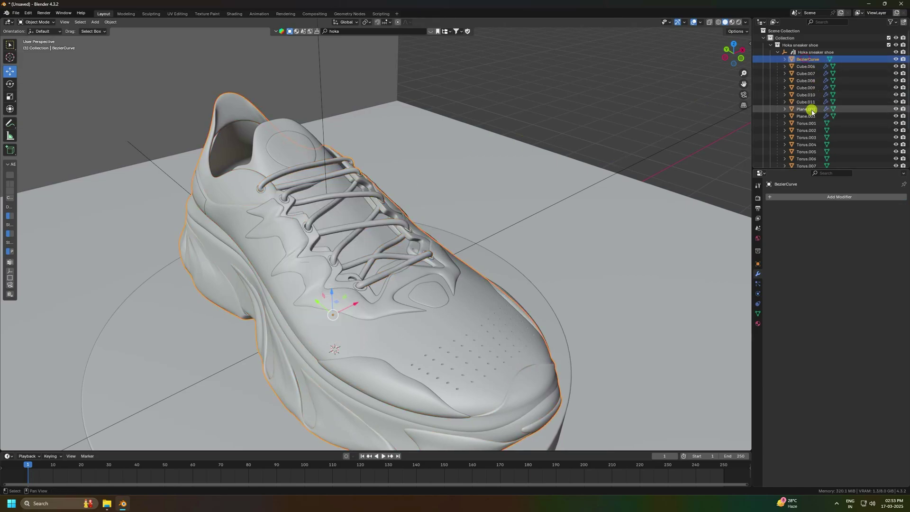
{"action": "right_click", "coordinate": [347, 189]}
{"action": "left_click", "coordinate": [297, 189]}
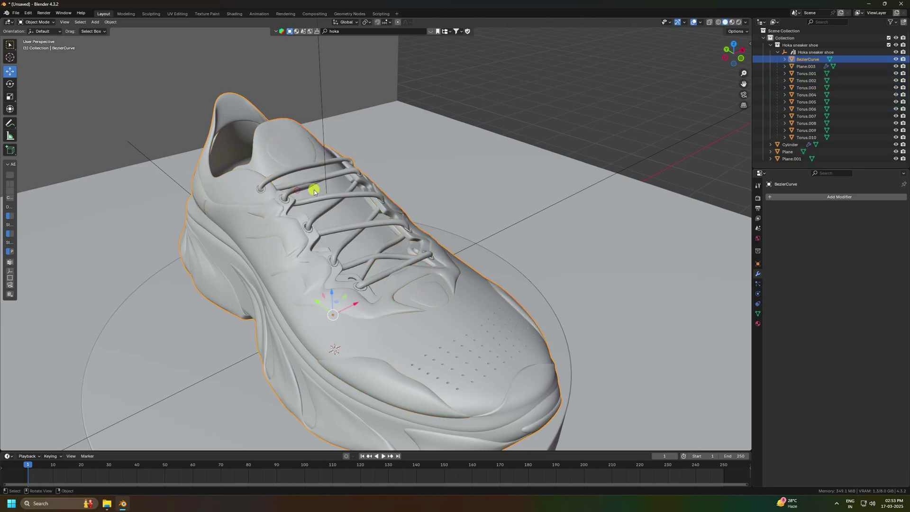
{"action": "left_click", "coordinate": [806, 137], "text": "shift"}
{"action": "right_click", "coordinate": [324, 187]}
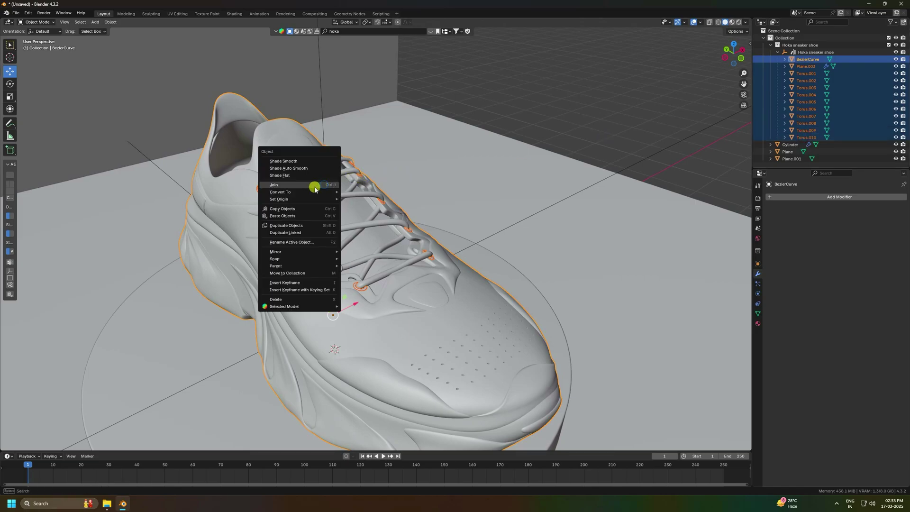
{"action": "left_click", "coordinate": [315, 188]}
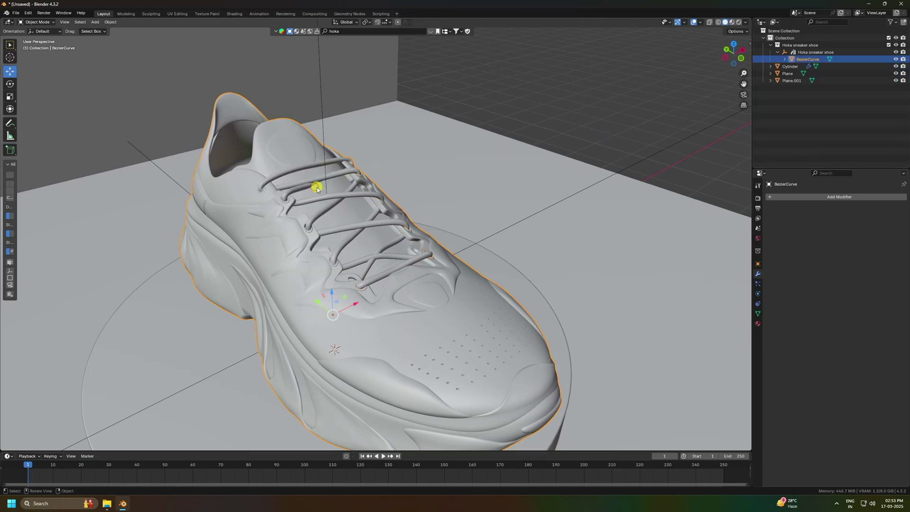
Switch to material preview and give the floor plane a new material with black base color and roughness 0.3.
{"action": "left_click", "coordinate": [732, 22]}
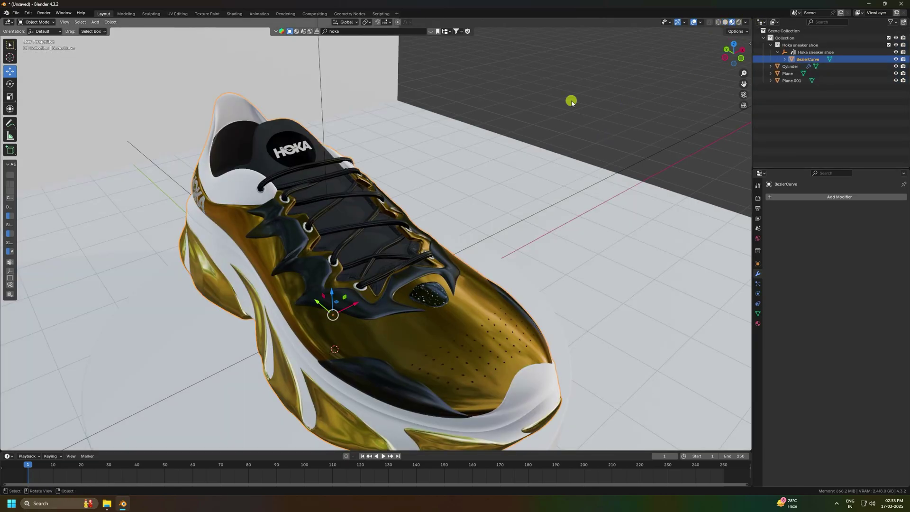
{"action": "scroll", "coordinate": [356, 218], "scroll_direction": "down", "scroll_amount": 4}
{"action": "middle_click_drag", "start_coordinate": [355, 207], "coordinate": [328, 248]}
{"action": "left_click", "coordinate": [527, 298]}
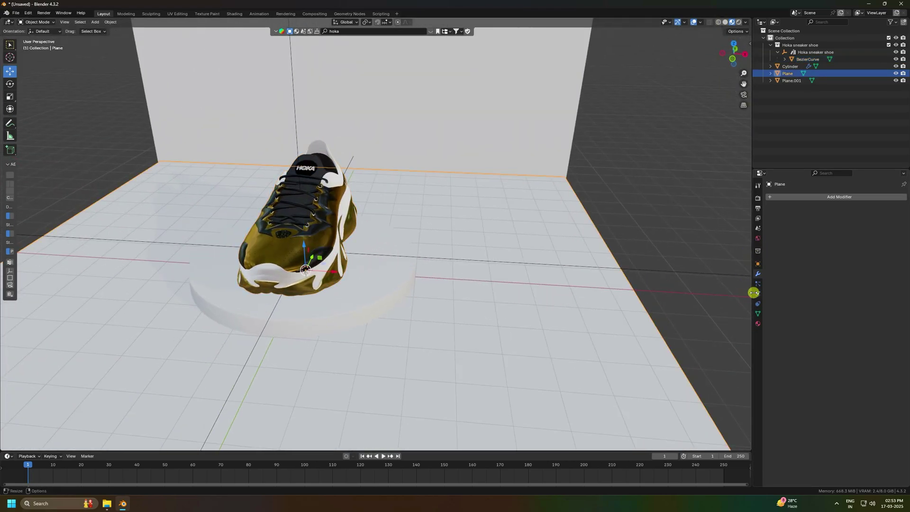
{"action": "left_click", "coordinate": [758, 323]}
{"action": "left_click", "coordinate": [827, 229]}
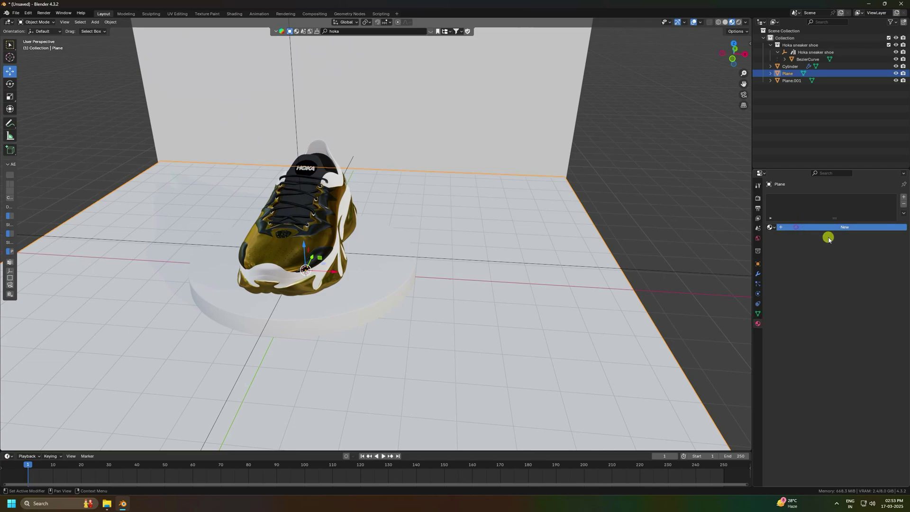
{"action": "left_click", "coordinate": [843, 273]}
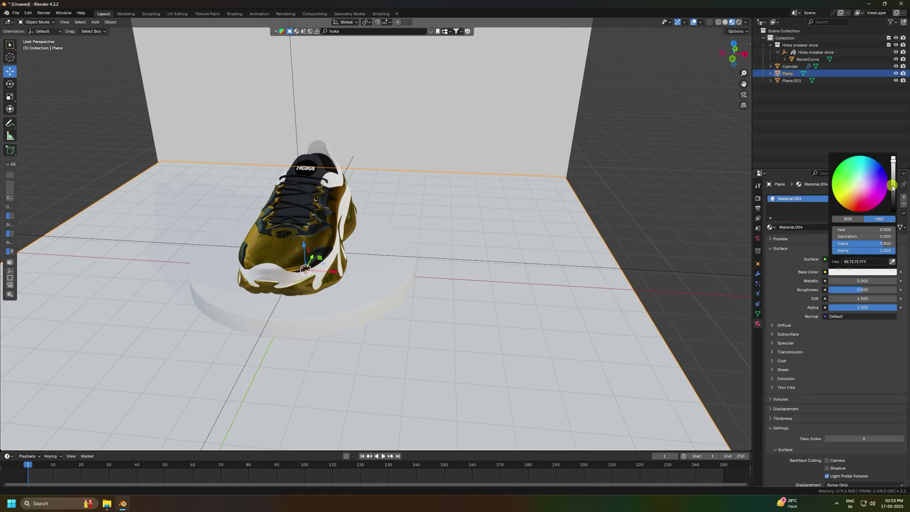
{"action": "left_click_drag", "start_coordinate": [893, 187], "coordinate": [894, 169]}
{"action": "left_click", "coordinate": [851, 290]}
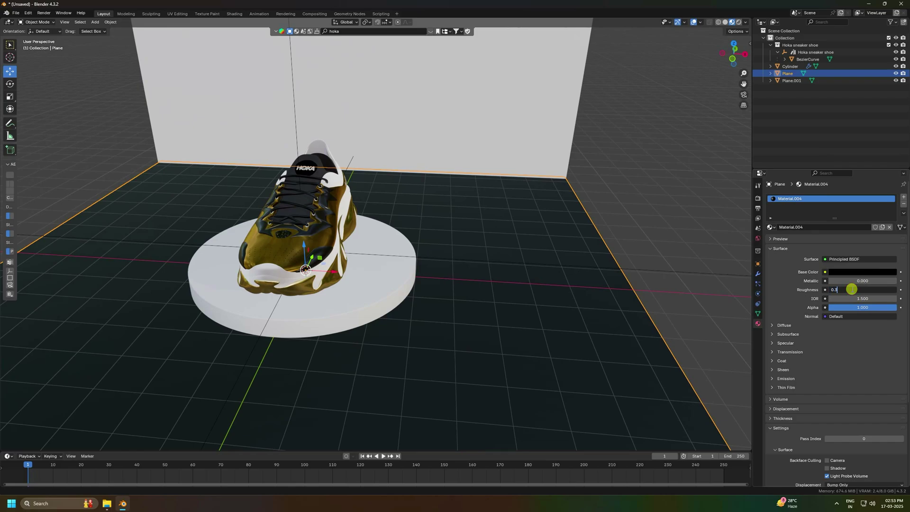
{"action": "type", "text": "0.3"}
{"action": "key", "text": "Return"}
Give the backdrop wall a new material with black base color and roughness 0.8.
{"action": "left_click", "coordinate": [460, 95]}
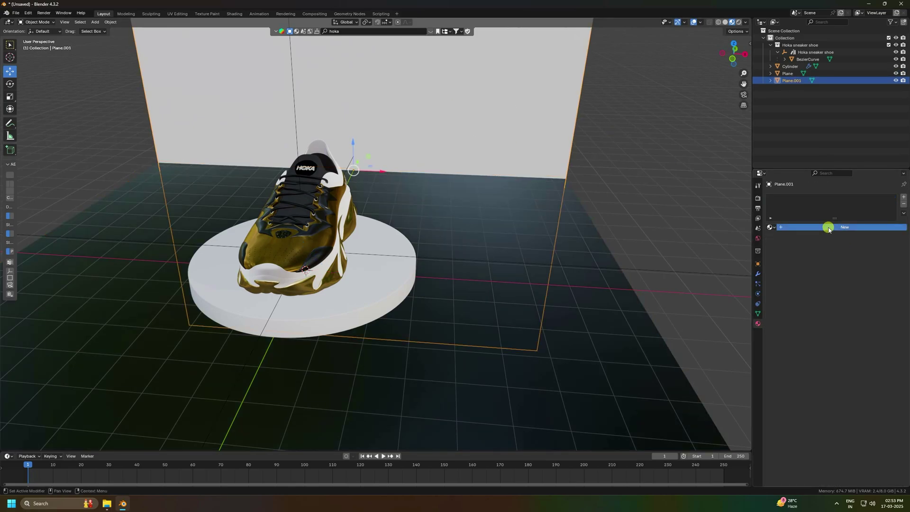
{"action": "left_click", "coordinate": [828, 228]}
{"action": "left_click", "coordinate": [838, 272]}
{"action": "left_click_drag", "start_coordinate": [893, 191], "coordinate": [893, 212]}
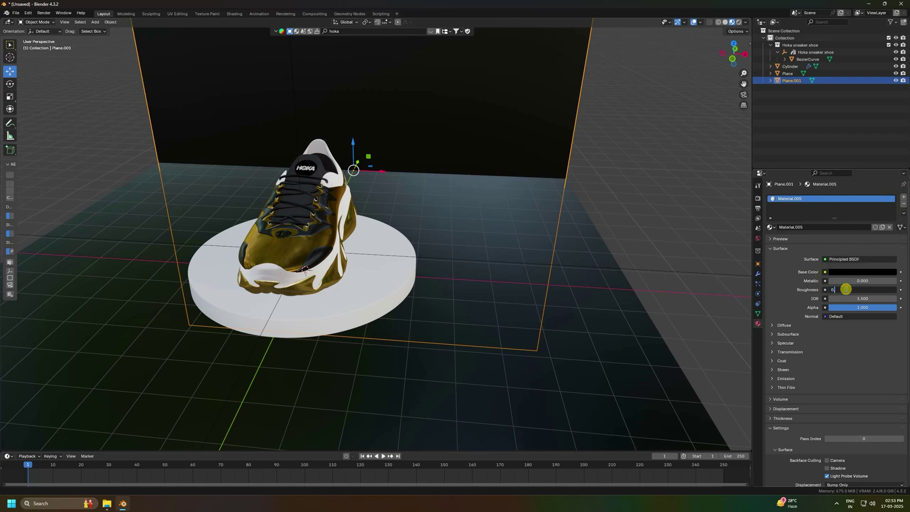
{"action": "key", "text": "Return"}
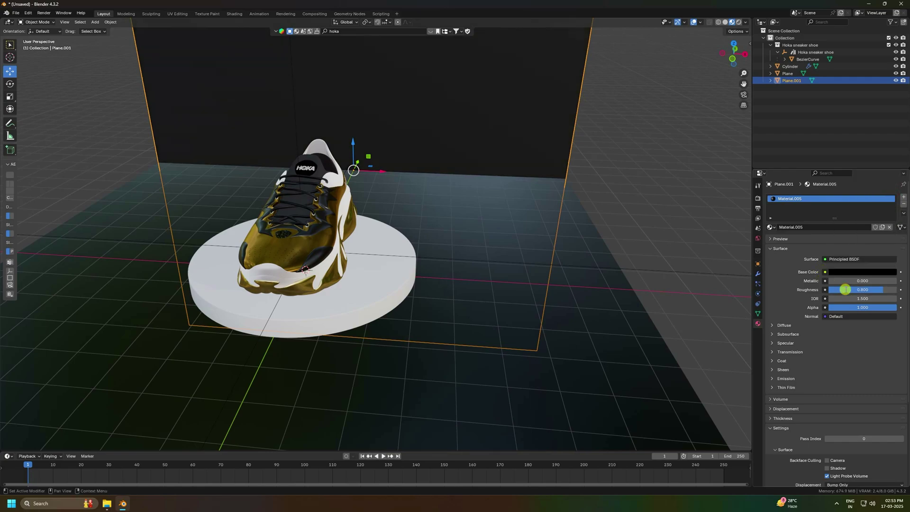
Assign an environment texture to the world background color using the HDRI image brown_photostudio_01_4k.exr.
{"action": "left_click", "coordinate": [756, 239]}
{"action": "left_click", "coordinate": [825, 245]}
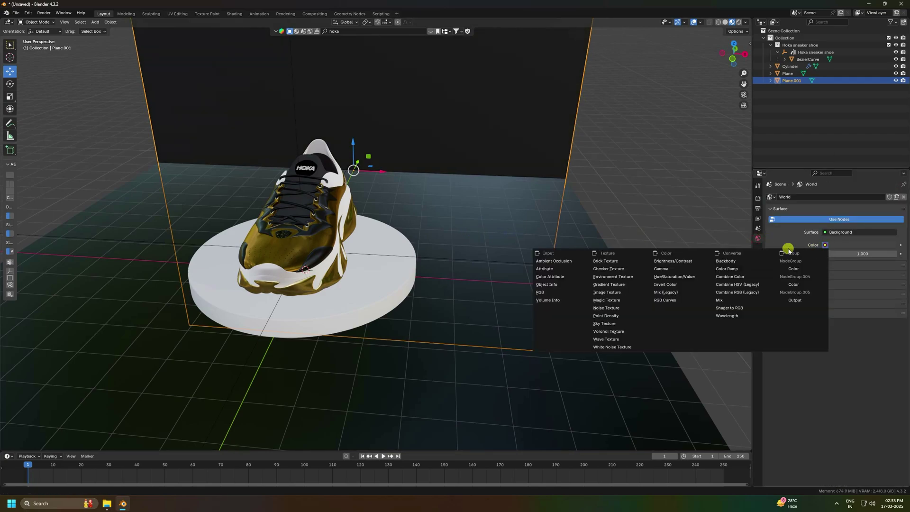
{"action": "left_click", "coordinate": [611, 277]}
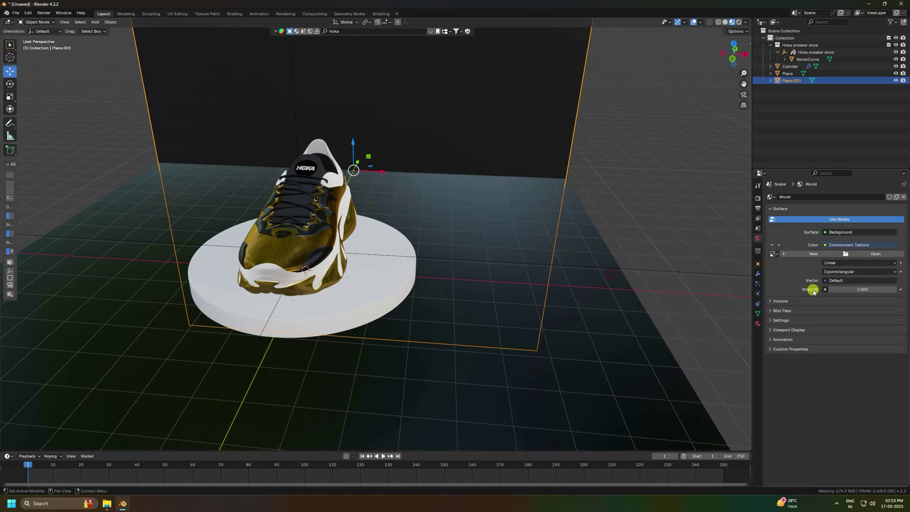
{"action": "left_click", "coordinate": [864, 255]}
{"action": "left_click", "coordinate": [256, 261]}
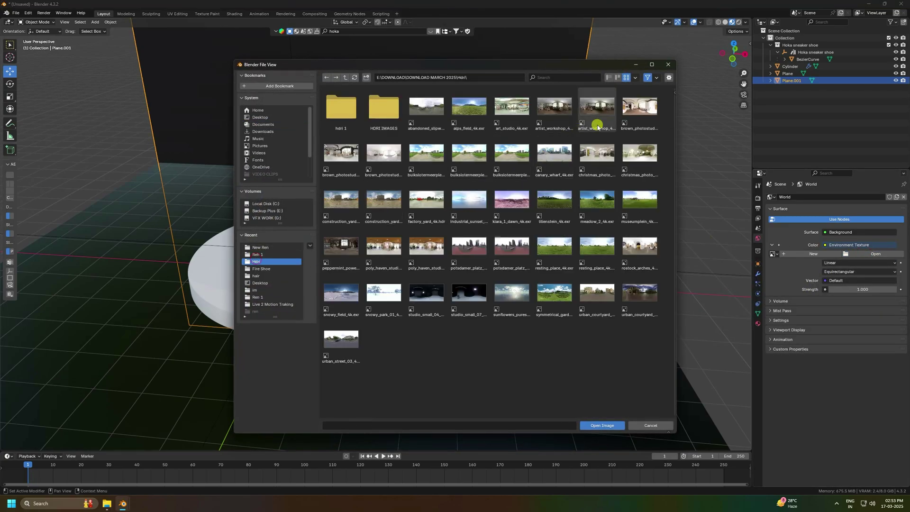
{"action": "left_click", "coordinate": [643, 108]}
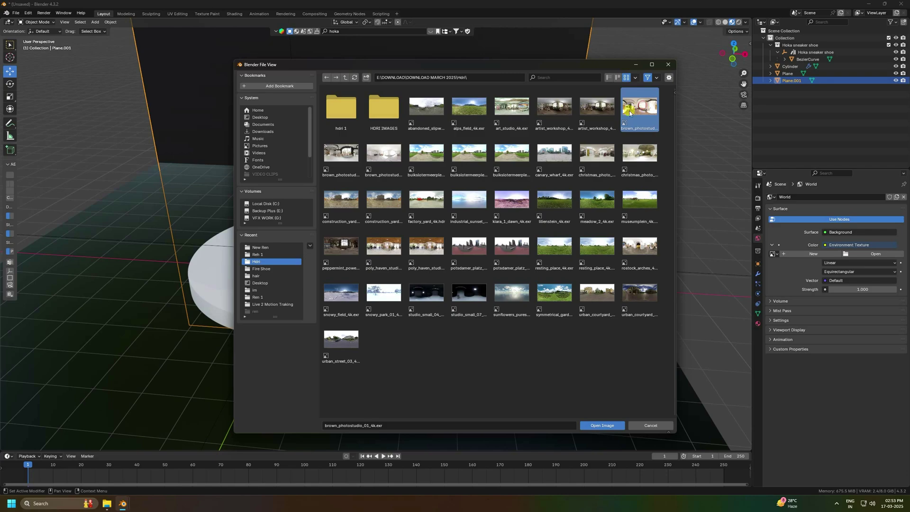
{"action": "left_click", "coordinate": [602, 425]}
Create a new collection outside the existing Collection and make it the active one.
{"action": "middle_click_drag", "start_coordinate": [408, 257], "coordinate": [353, 188]}
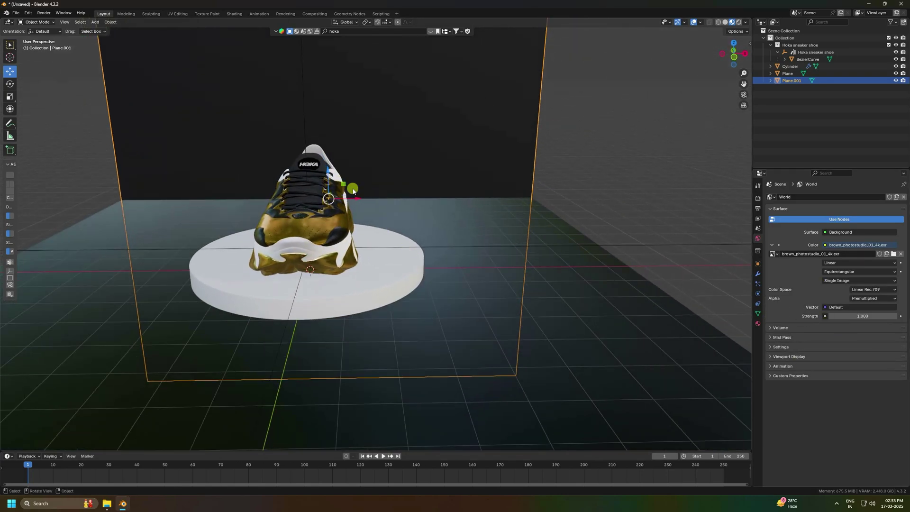
{"action": "right_click", "coordinate": [794, 97]}
{"action": "left_click", "coordinate": [795, 102]}
{"action": "left_click", "coordinate": [796, 88]}
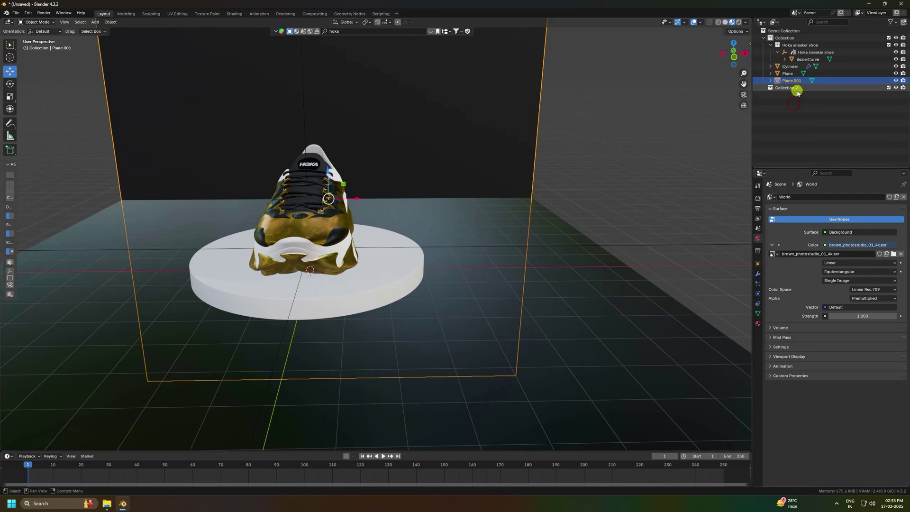
Add an area light at the scene origin and raise it about 5.95 m along Z above the sneaker.
{"action": "left_click", "coordinate": [94, 22]}
{"action": "mouse_move", "coordinate": [120, 118]}
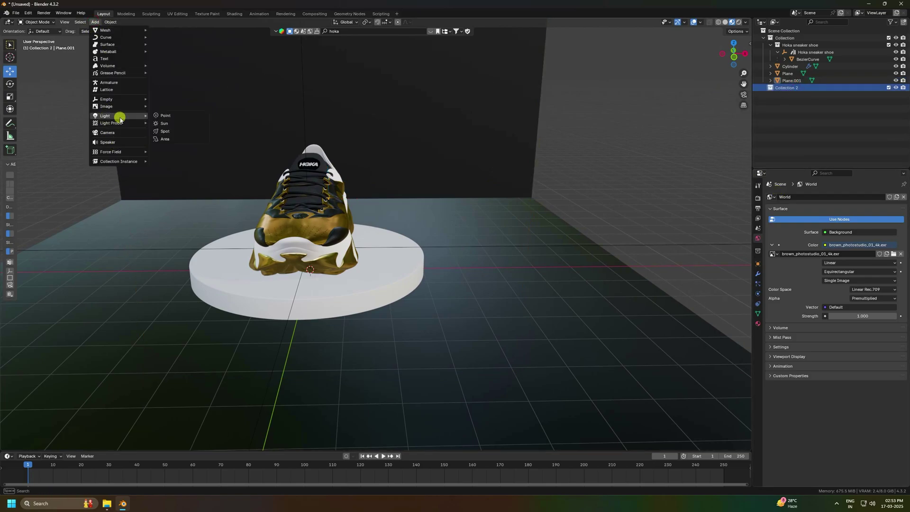
{"action": "left_click", "coordinate": [175, 139]}
{"action": "scroll", "coordinate": [265, 182], "scroll_direction": "down", "scroll_amount": 2}
{"action": "key", "text": "g"}
{"action": "key", "text": "z"}
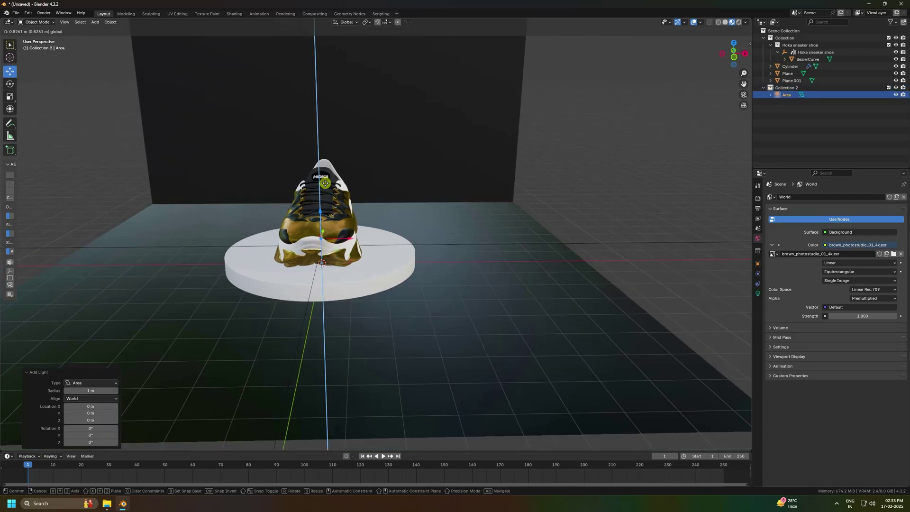
{"action": "left_click", "coordinate": [345, 67]}
Set the overhead area light's power to 200 W and its size to 3 m.
{"action": "left_click", "coordinate": [757, 293]}
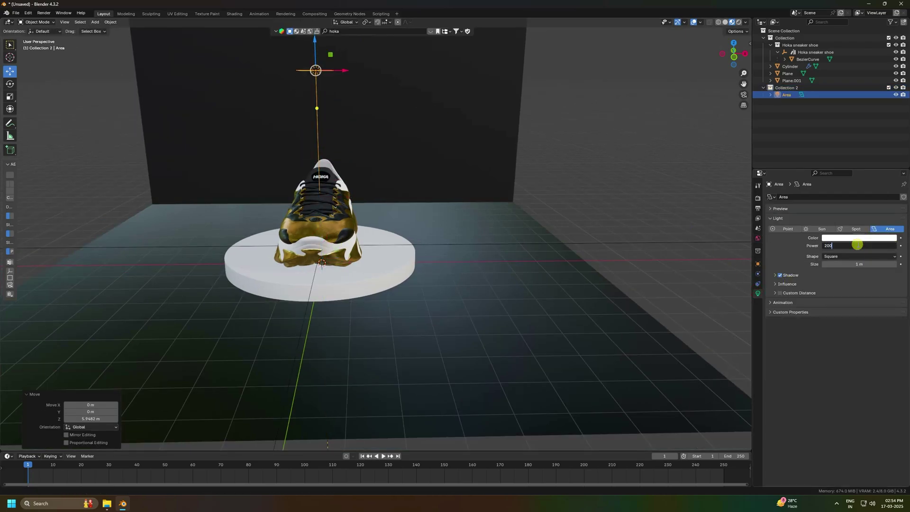
{"action": "key", "text": "Return"}
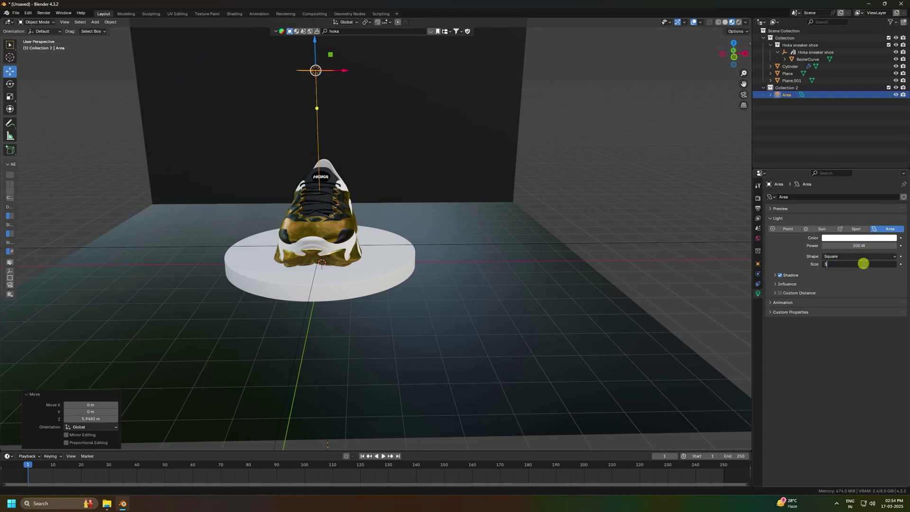
{"action": "left_click", "coordinate": [863, 264]}
{"action": "type", "text": "3"}
{"action": "key", "text": "Return"}
Duplicate the overhead area light, move the copy beside the podium along positive X, and lower it about 4.89 m.
{"action": "scroll", "coordinate": [354, 181], "scroll_direction": "down", "scroll_amount": 3}
{"action": "middle_click_drag", "start_coordinate": [354, 181], "coordinate": [402, 174]}
{"action": "key", "text": "ctrl+v"}
{"action": "middle_click_drag", "start_coordinate": [402, 173], "coordinate": [372, 197]}
{"action": "left_click_drag", "start_coordinate": [356, 139], "coordinate": [511, 137]}
{"action": "left_click_drag", "start_coordinate": [509, 103], "coordinate": [484, 197]}
Rotate the duplicated side light 90° about the global Y axis so it faces the sneaker.
{"action": "key", "text": "KP_8"}
{"action": "key", "text": "KP_8"}
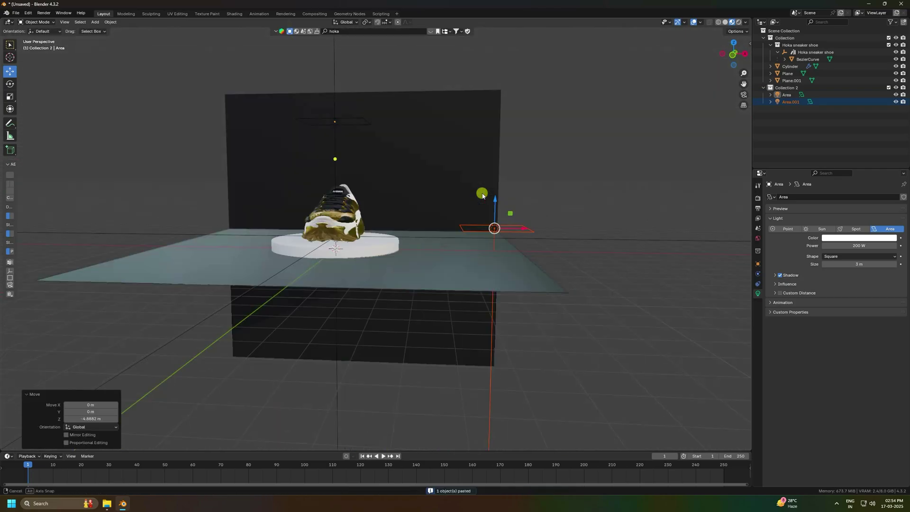
{"action": "left_click", "coordinate": [10, 84]}
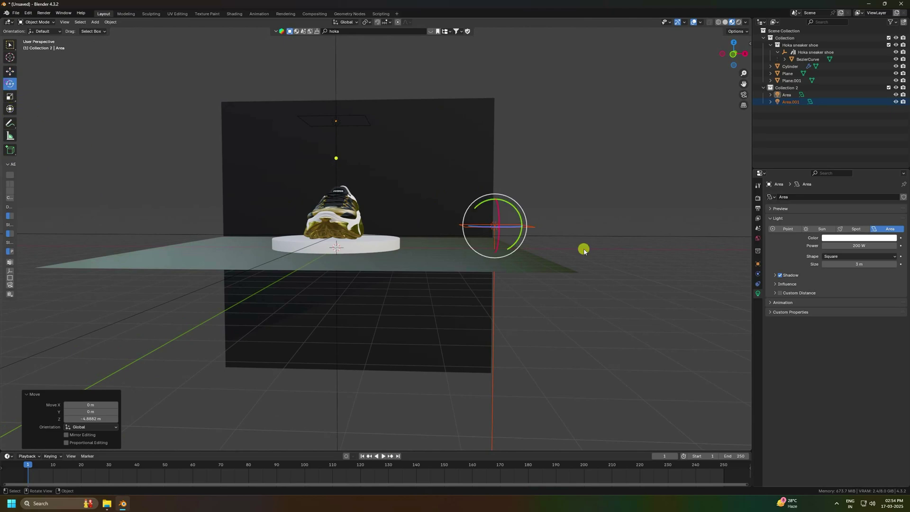
{"action": "left_click_drag", "start_coordinate": [505, 201], "coordinate": [526, 248]}
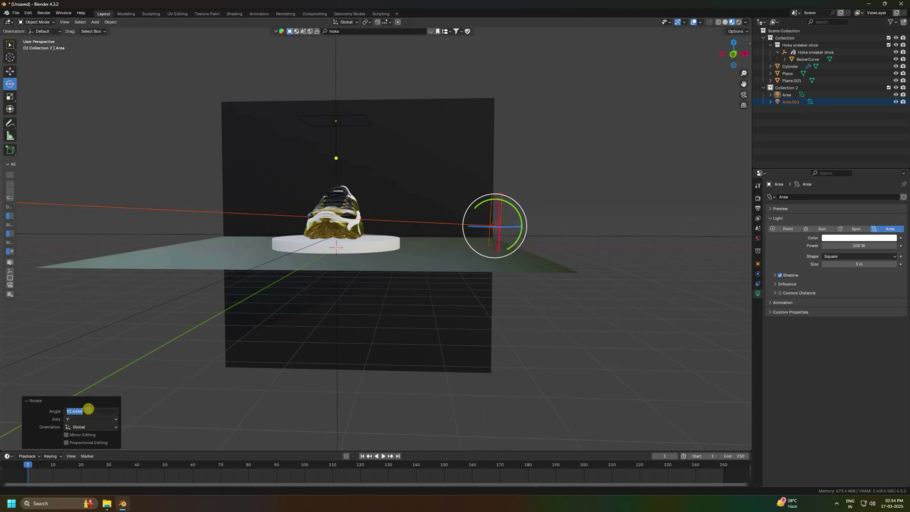
{"action": "key", "text": "Return"}
{"action": "left_click", "coordinate": [10, 71]}
Duplicate the side light and move the copy to the opposite side of the podium at about X -7.5 m.
{"action": "middle_click_drag", "start_coordinate": [183, 189], "coordinate": [468, 274]}
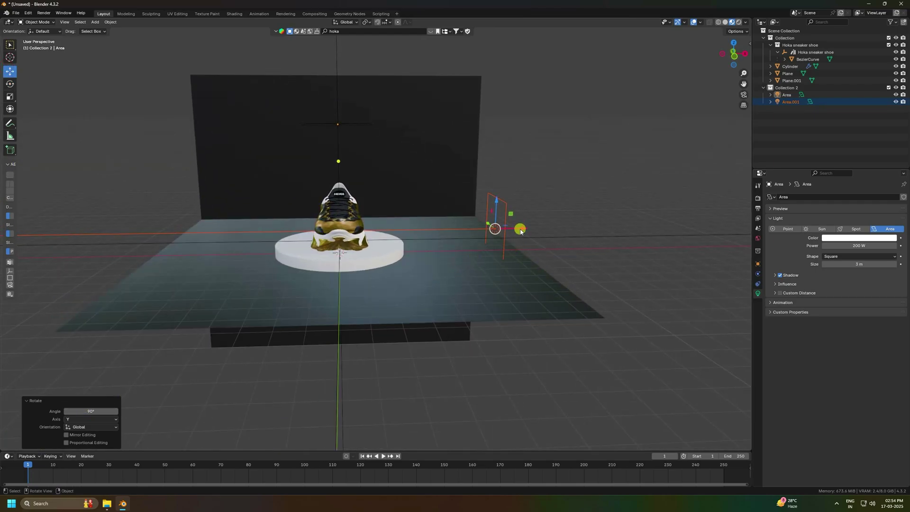
{"action": "key", "text": "ctrl+c"}
{"action": "key", "text": "ctrl+v"}
{"action": "left_click_drag", "start_coordinate": [525, 230], "coordinate": [157, 261]}
Rotate the second side light 180° about the Y axis to face the sneaker, and open its object transform properties.
{"action": "left_click", "coordinate": [10, 81]}
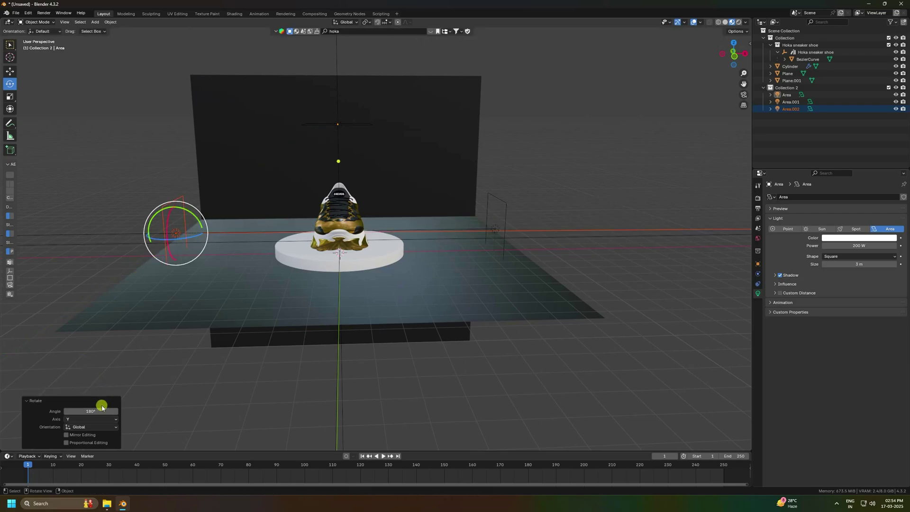
{"action": "left_click", "coordinate": [9, 70]}
{"action": "left_click", "coordinate": [799, 109]}
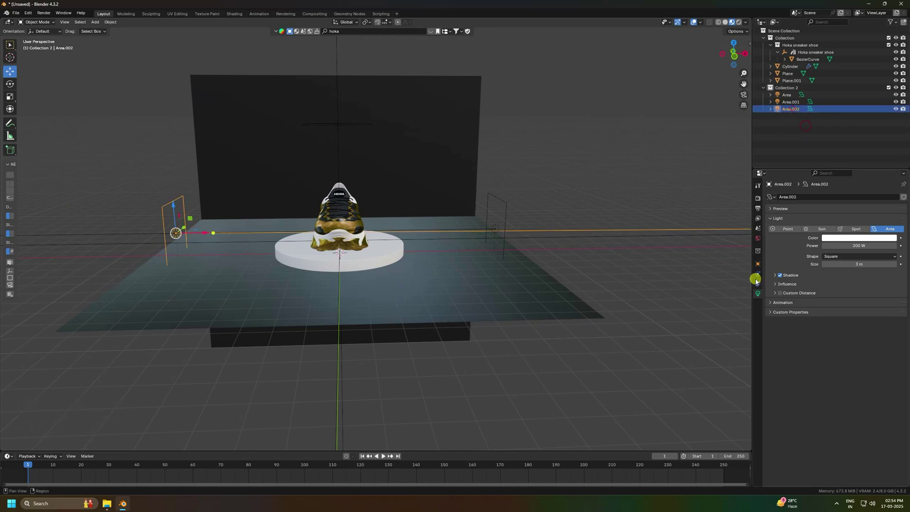
{"action": "left_click", "coordinate": [757, 264]}
Add a UV sphere with 32 segments, 16 rings and 1 m radius at the scene origin.
{"action": "scroll", "coordinate": [374, 237], "scroll_direction": "up", "scroll_amount": 3}
{"action": "middle_click_drag", "start_coordinate": [336, 240], "coordinate": [368, 262], "text": "shift"}
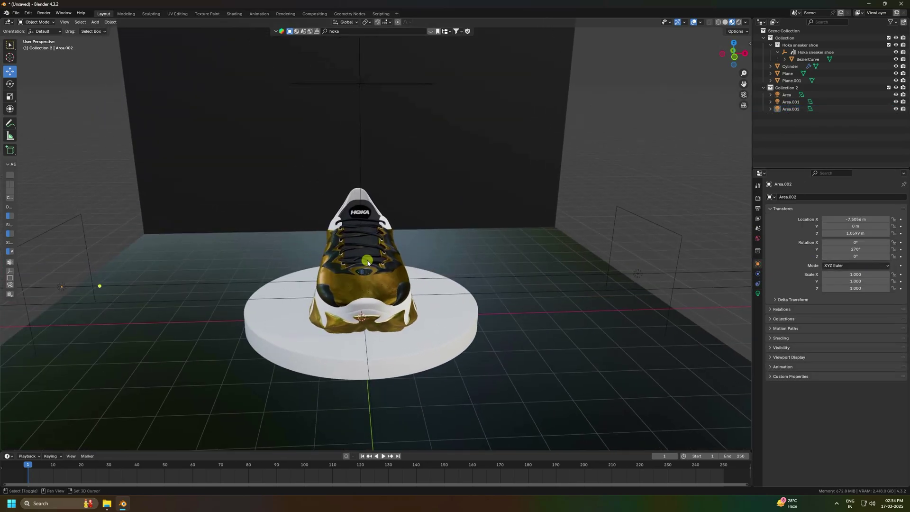
{"action": "left_click", "coordinate": [95, 22]}
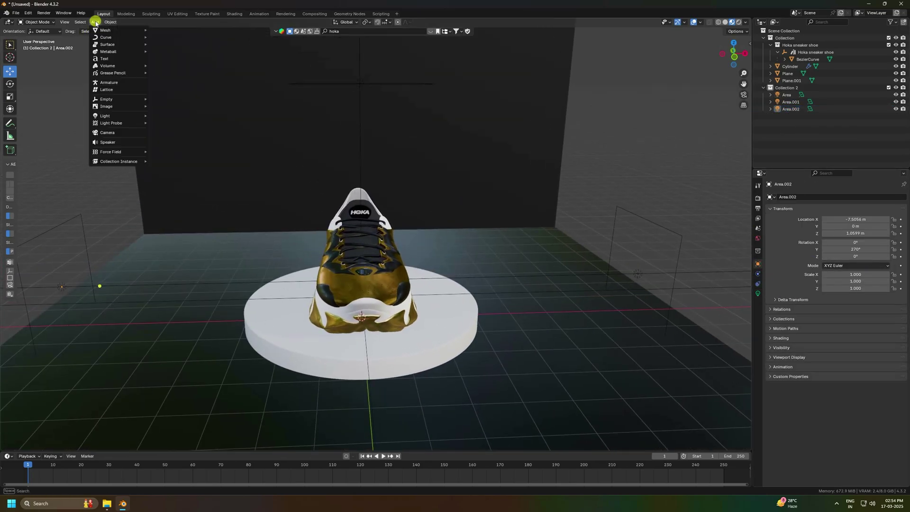
{"action": "mouse_move", "coordinate": [121, 30]}
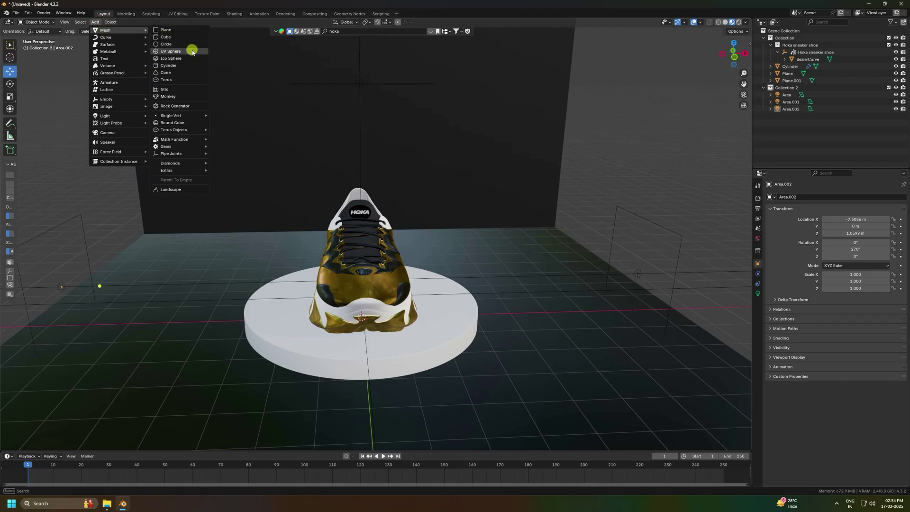
{"action": "left_click", "coordinate": [171, 51]}
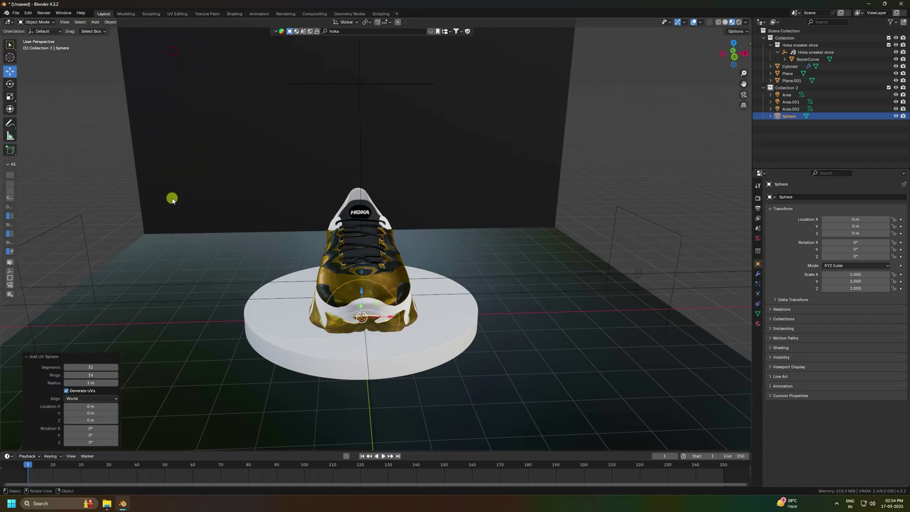
Switch the viewport to solid shading and set the new sphere's radius to 0.1 m.
{"action": "scroll", "coordinate": [411, 316], "scroll_direction": "up", "scroll_amount": 4}
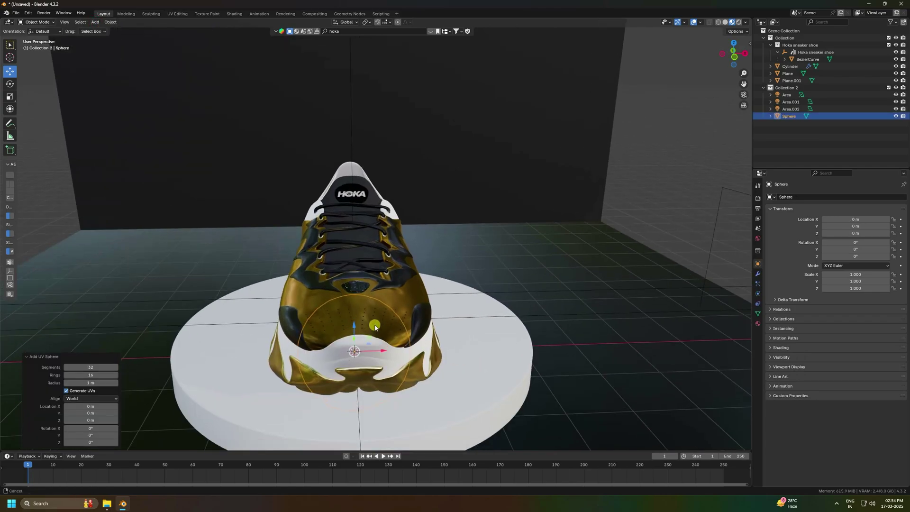
{"action": "left_click", "coordinate": [725, 23]}
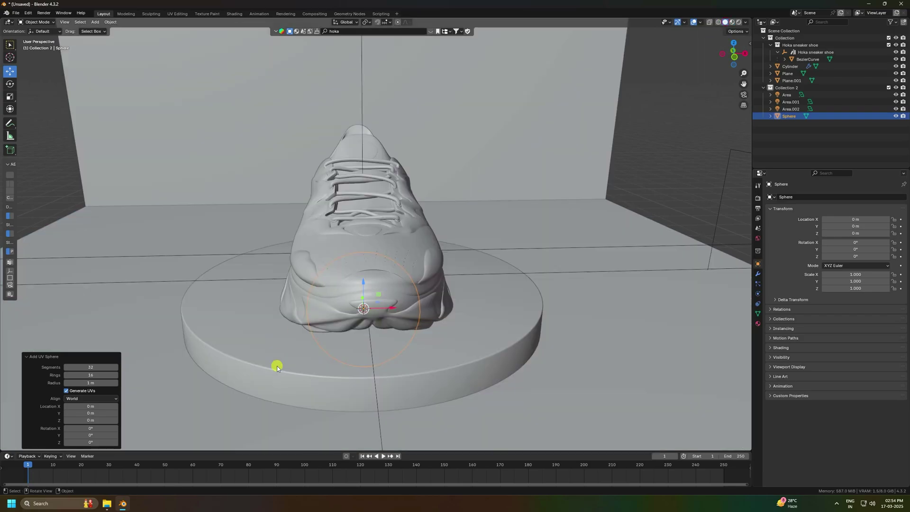
{"action": "scroll", "coordinate": [300, 295], "scroll_direction": "up", "scroll_amount": 8}
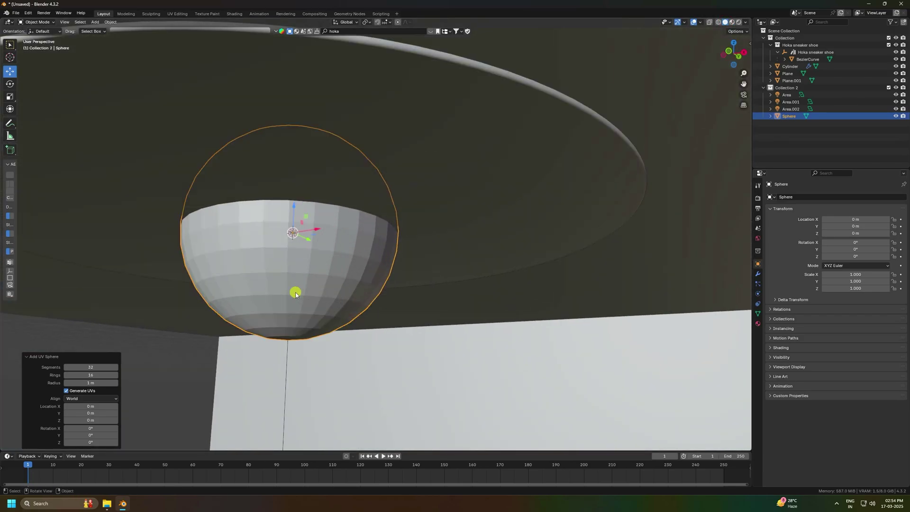
{"action": "middle_click_drag", "start_coordinate": [295, 294], "coordinate": [324, 293], "text": "shift"}
{"action": "left_click", "coordinate": [90, 384]}
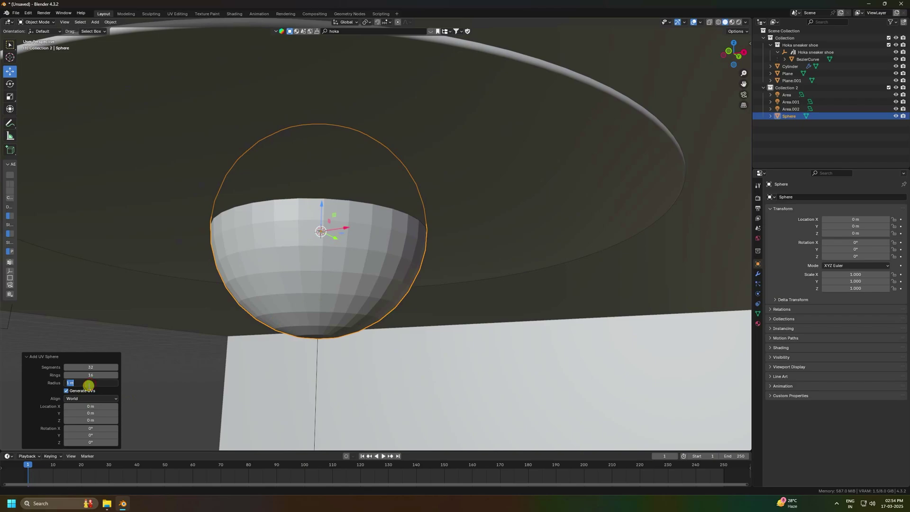
{"action": "type", "text": "0.1"}
{"action": "key", "text": "Return"}
{"action": "middle_click_drag", "start_coordinate": [254, 311], "coordinate": [355, 179]}
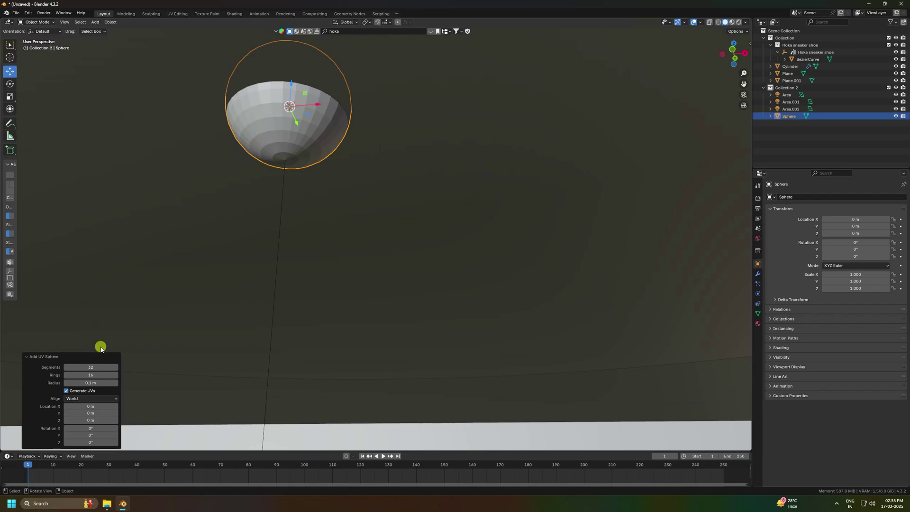
Set the sphere's resolution to 64 segments and 32 rings.
{"action": "key", "text": "Return"}
{"action": "left_click", "coordinate": [90, 375]}
{"action": "type", "text": "32"}
{"action": "key", "text": "Return"}
Move the sphere beside the podium to about X 4.27 m and raise it to about Z 1.11 m.
{"action": "scroll", "coordinate": [268, 256], "scroll_direction": "down", "scroll_amount": 10}
{"action": "key", "text": "KP_1"}
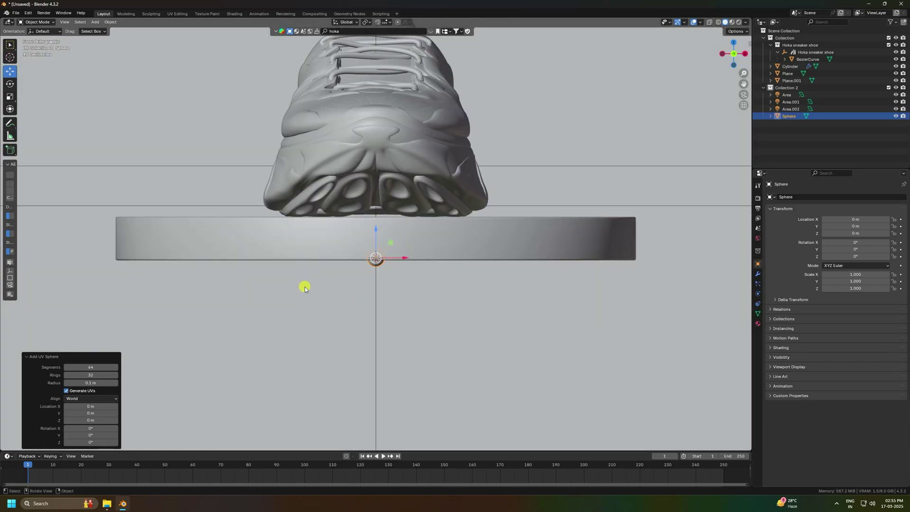
{"action": "scroll", "coordinate": [367, 292], "scroll_direction": "down", "scroll_amount": 4}
{"action": "left_click_drag", "start_coordinate": [400, 249], "coordinate": [578, 246]}
{"action": "left_click_drag", "start_coordinate": [553, 213], "coordinate": [550, 161]}
{"action": "scroll", "coordinate": [543, 165], "scroll_direction": "up", "scroll_amount": 3}
{"action": "middle_click_drag", "start_coordinate": [543, 152], "coordinate": [544, 173]}
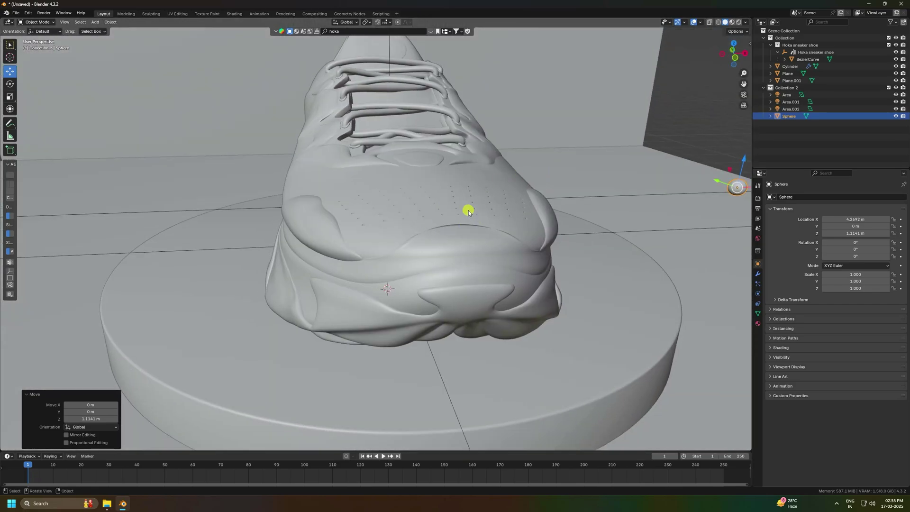
Add a camera and move it along the Y axis to about -7 m, in front of the sneaker.
{"action": "left_click", "coordinate": [84, 23]}
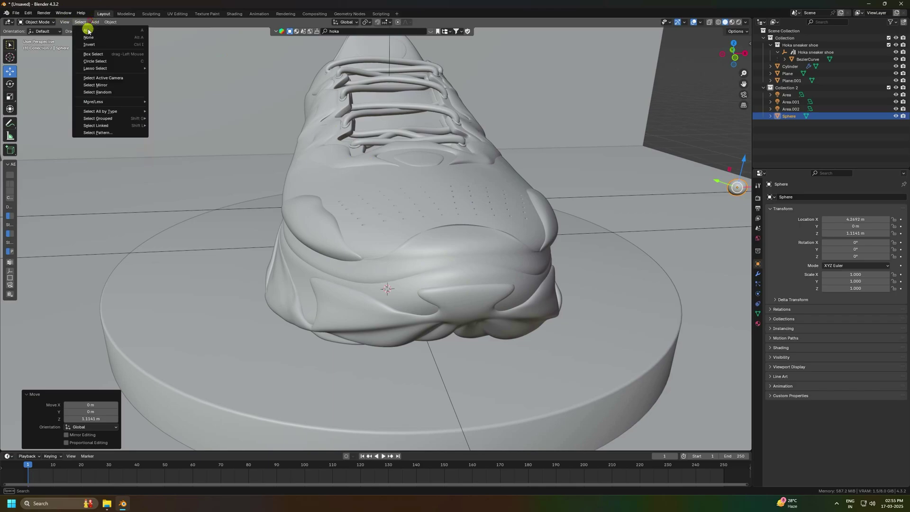
{"action": "left_click", "coordinate": [89, 22]}
{"action": "left_click", "coordinate": [98, 22]}
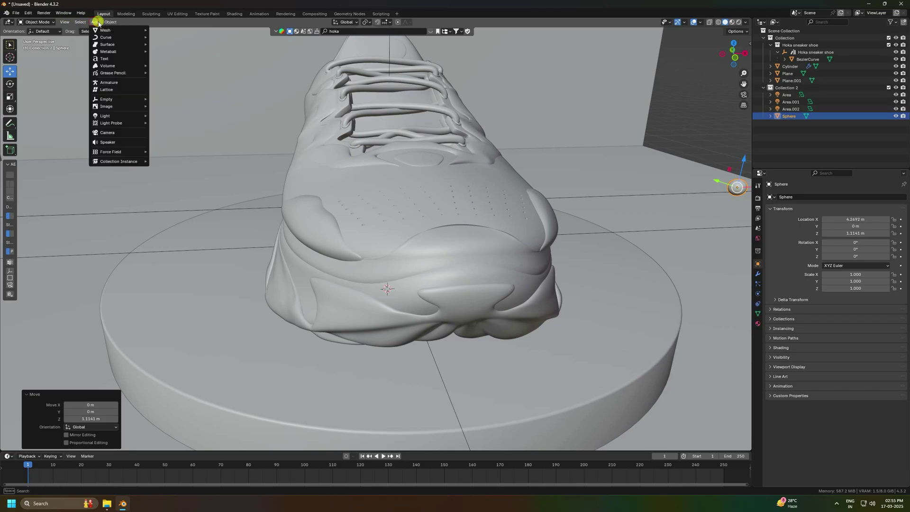
{"action": "left_click", "coordinate": [107, 132]}
{"action": "scroll", "coordinate": [408, 218], "scroll_direction": "down", "scroll_amount": 5}
{"action": "middle_click_drag", "start_coordinate": [407, 218], "coordinate": [339, 246]}
{"action": "key", "text": "g"}
{"action": "key", "text": "y"}
{"action": "left_click", "coordinate": [65, 293]}
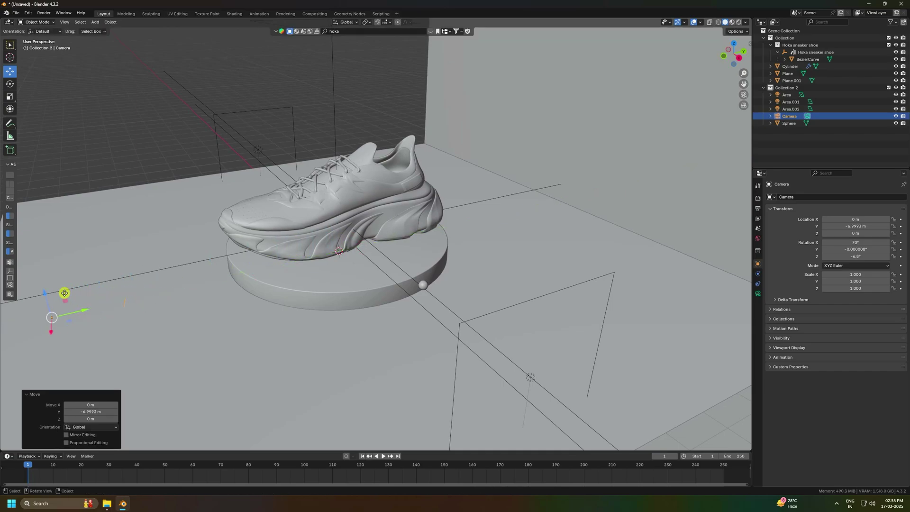
Raise the camera about 0.85 m along Z and look through it.
{"action": "key", "text": "g"}
{"action": "key", "text": "z"}
{"action": "left_click", "coordinate": [144, 232]}
{"action": "key", "text": "KP_0"}
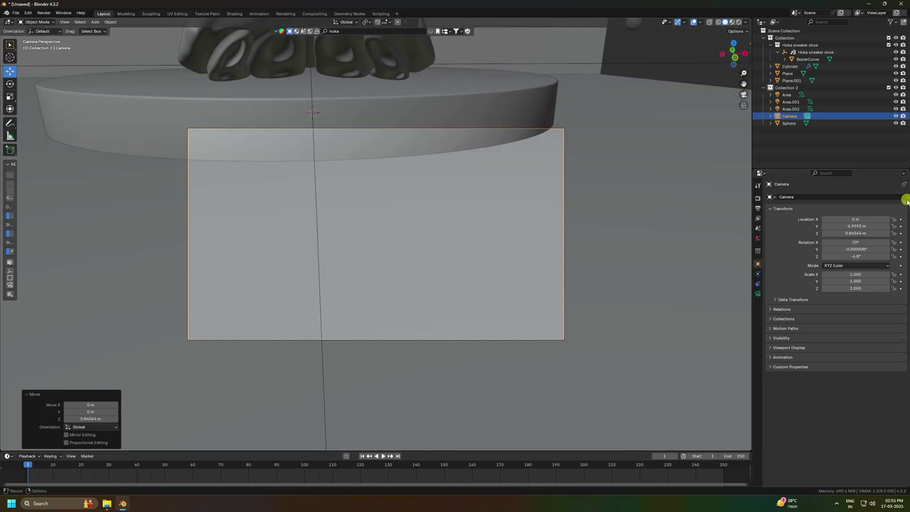
Set the camera's rotation to X 90°, Y 0°, Z 0° and reposition it to about Y -10.94 m, Z 1.24 m.
{"action": "double_click", "coordinate": [859, 243]}
{"action": "type", "text": "90"}
{"action": "key", "text": "Return"}
{"action": "double_click", "coordinate": [860, 249]}
{"action": "type", "text": "0"}
{"action": "key", "text": "Return"}
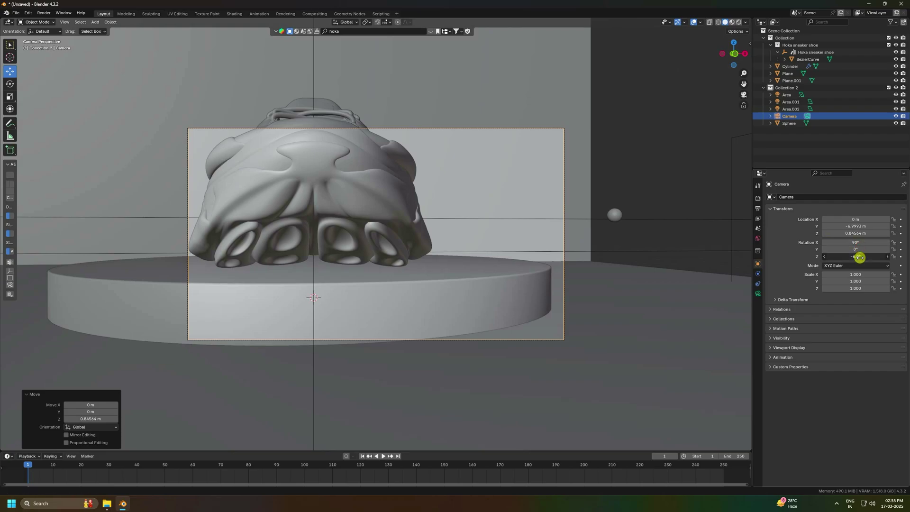
{"action": "key", "text": "Return"}
{"action": "left_click_drag", "start_coordinate": [857, 234], "coordinate": [708, 245]}
{"action": "scroll", "coordinate": [642, 225], "scroll_direction": "up", "scroll_amount": 3}
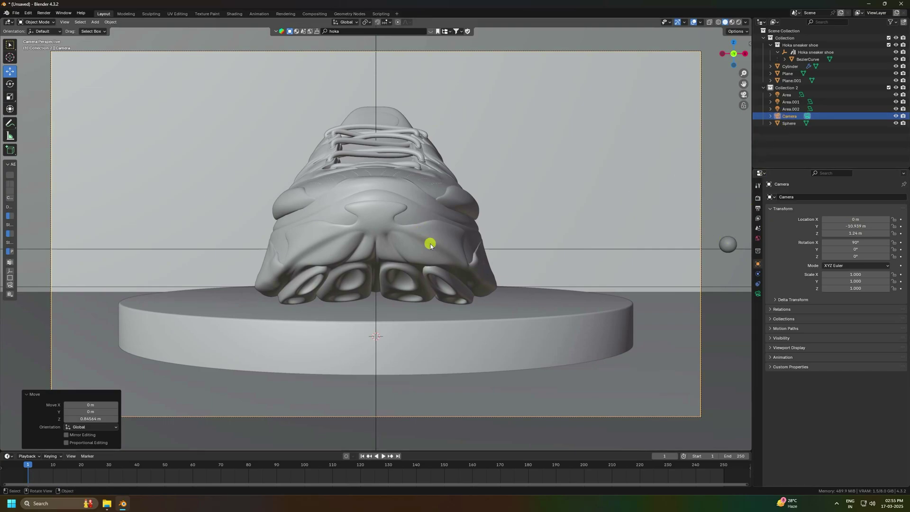
Parent the sneaker mesh to the podium cylinder, keeping its transform.
{"action": "middle_click_drag", "start_coordinate": [430, 244], "coordinate": [407, 259]}
{"action": "scroll", "coordinate": [386, 313], "scroll_direction": "up", "scroll_amount": 5}
{"action": "middle_click_drag", "start_coordinate": [386, 314], "coordinate": [420, 215]}
{"action": "left_click", "coordinate": [439, 264]}
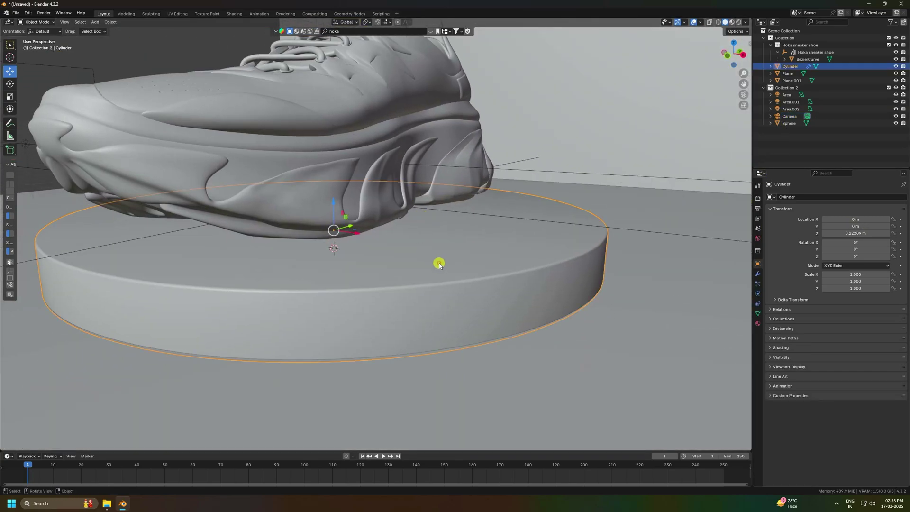
{"action": "middle_click_drag", "start_coordinate": [439, 265], "coordinate": [413, 251]}
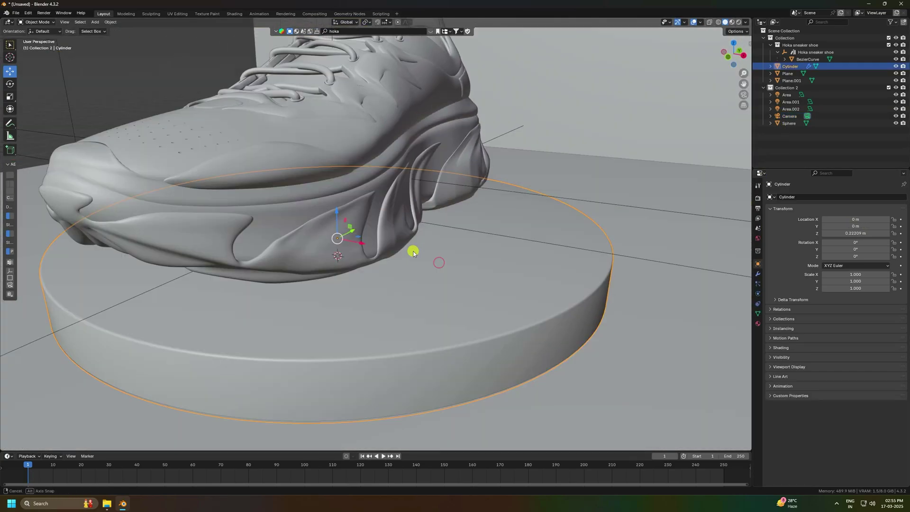
{"action": "left_click", "coordinate": [806, 60], "text": "ctrl"}
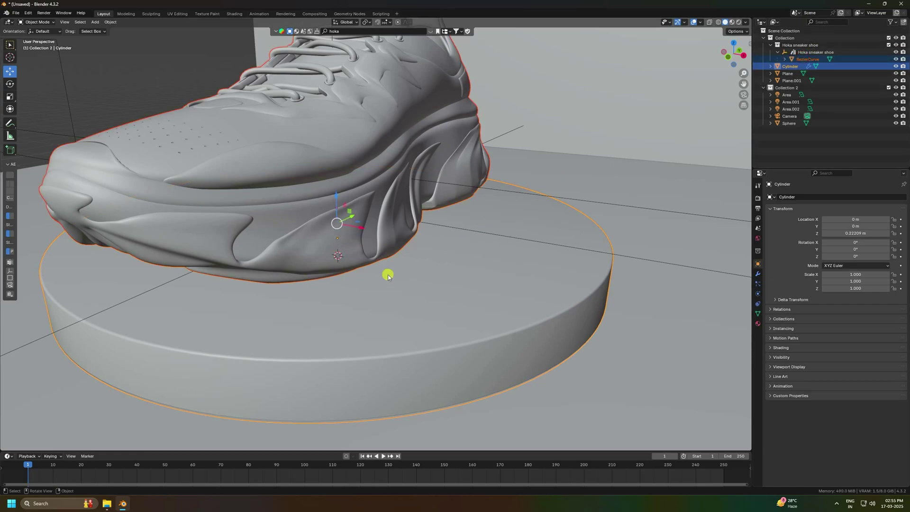
{"action": "key", "text": "ctrl+p"}
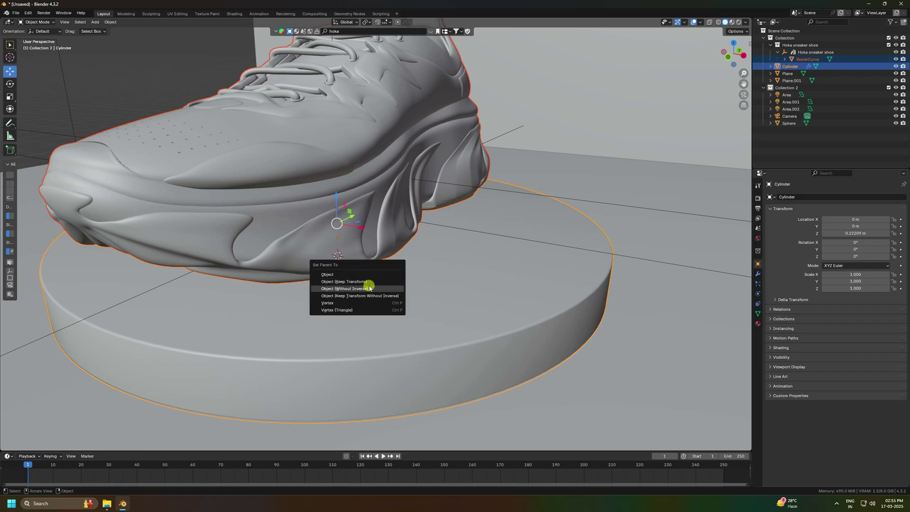
{"action": "left_click", "coordinate": [355, 283]}
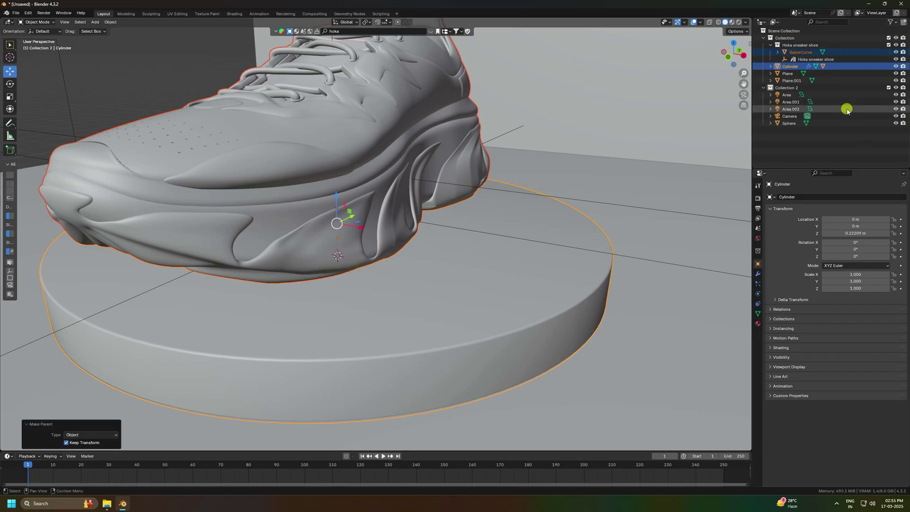
Test the parenting by rotating the podium about Z, and turn on the wireframe overlay.
{"action": "left_click", "coordinate": [790, 66]}
{"action": "left_click_drag", "start_coordinate": [838, 256], "coordinate": [104, 264]}
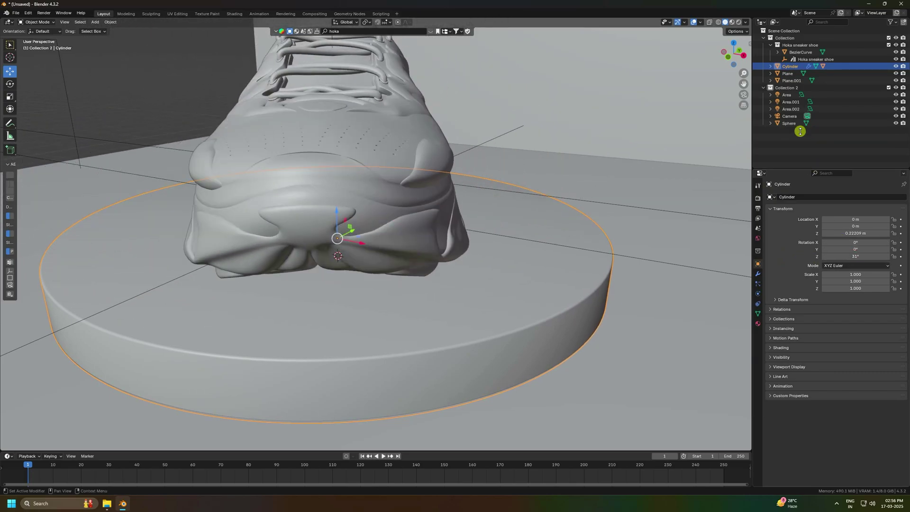
{"action": "left_click", "coordinate": [702, 23]}
{"action": "left_click", "coordinate": [658, 143]}
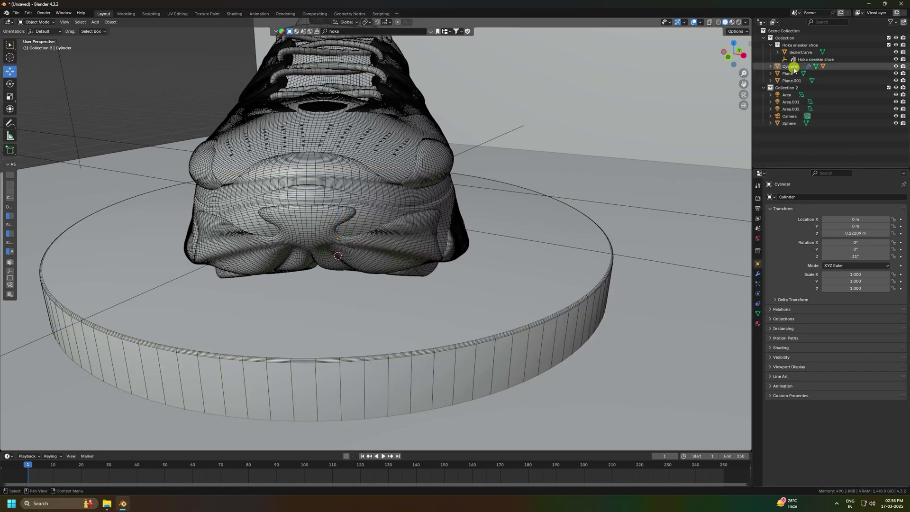
{"action": "left_click", "coordinate": [778, 53]}
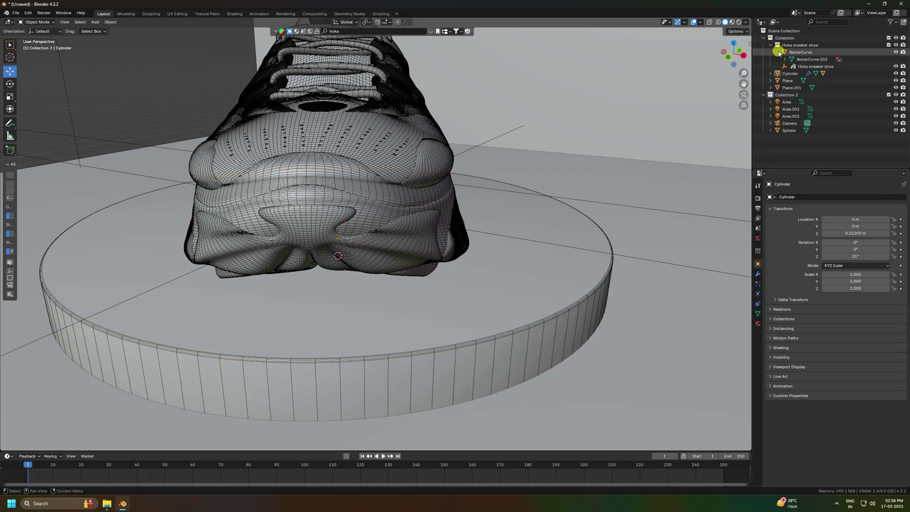
{"action": "left_click", "coordinate": [778, 53]}
Rotate the podium about Z once more as a test and reset its Z rotation to 0°.
{"action": "left_click", "coordinate": [790, 66]}
{"action": "left_click_drag", "start_coordinate": [848, 256], "coordinate": [116, 280]}
{"action": "left_click", "coordinate": [848, 256]}
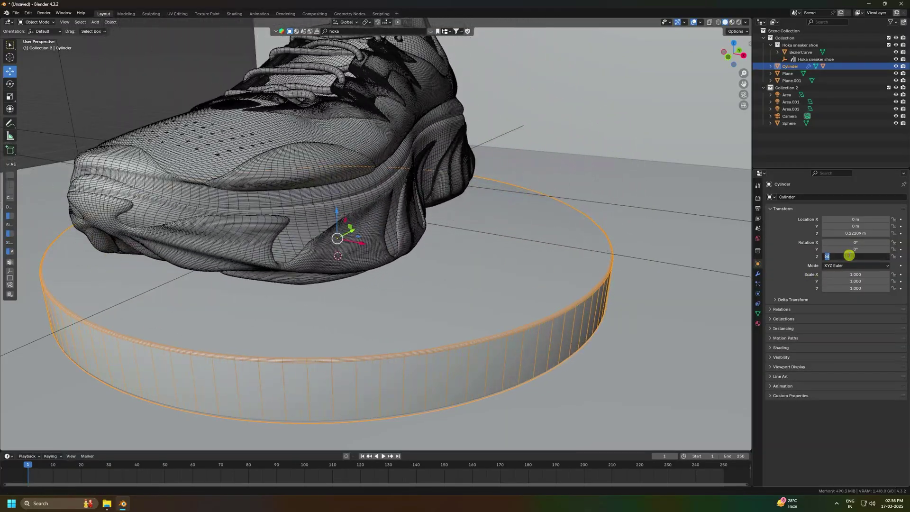
{"action": "type", "text": "0"}
{"action": "key", "text": "Return"}
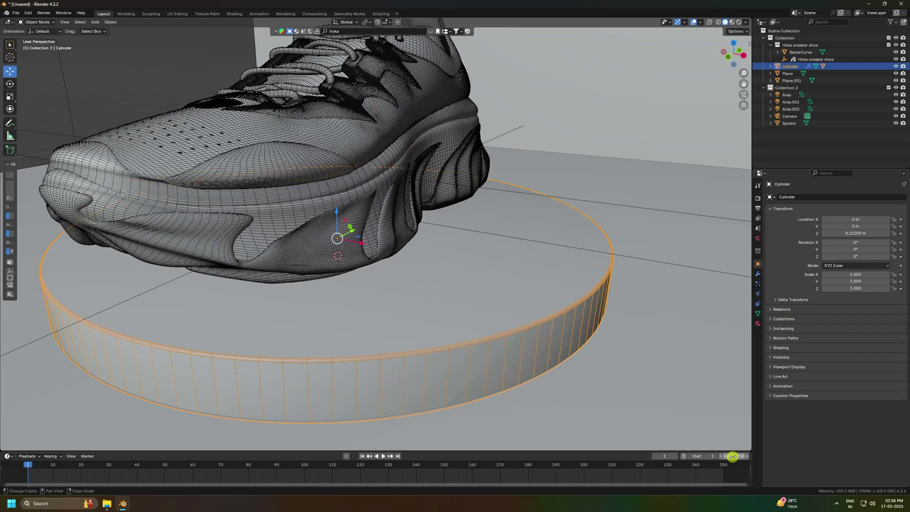
Set the animation's end frame to 500 and keyframe the podium's Z rotation of 0° at frame 1.
{"action": "key", "text": "Return"}
{"action": "scroll", "coordinate": [211, 471], "scroll_direction": "down", "scroll_amount": 6}
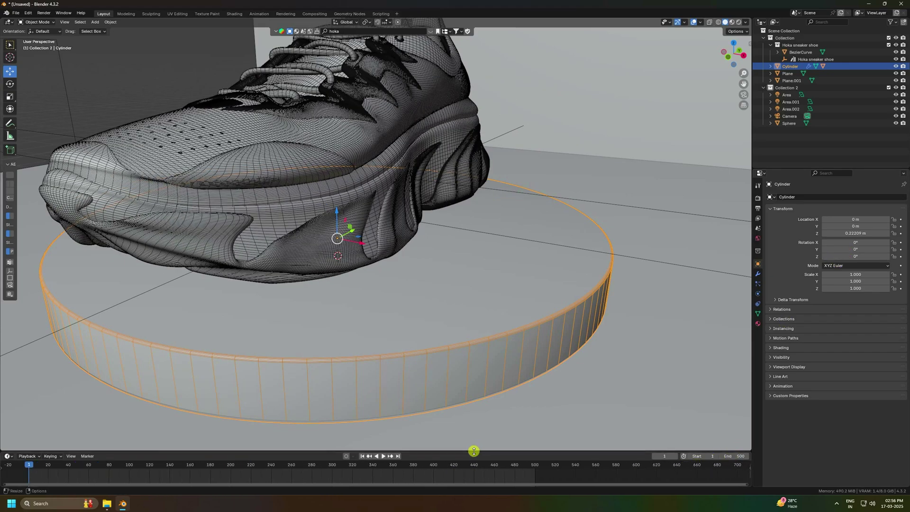
{"action": "left_click_drag", "start_coordinate": [474, 451], "coordinate": [481, 433]}
{"action": "scroll", "coordinate": [515, 459], "scroll_direction": "up", "scroll_amount": 5, "text": "ctrl"}
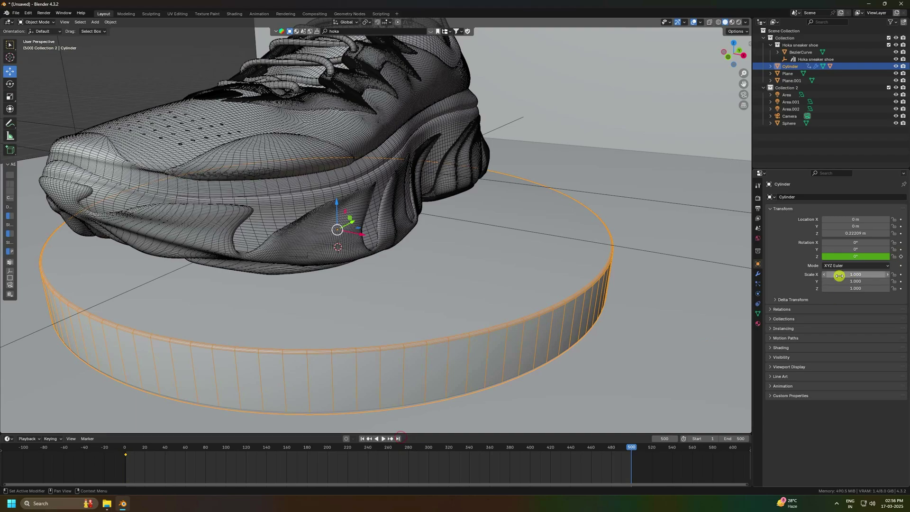
Set the podium's Z rotation to 720° at frame 500 and keyframe it.
{"action": "left_click", "coordinate": [852, 256]}
{"action": "type", "text": "720"}
{"action": "key", "text": "Return"}
{"action": "key", "text": "i"}
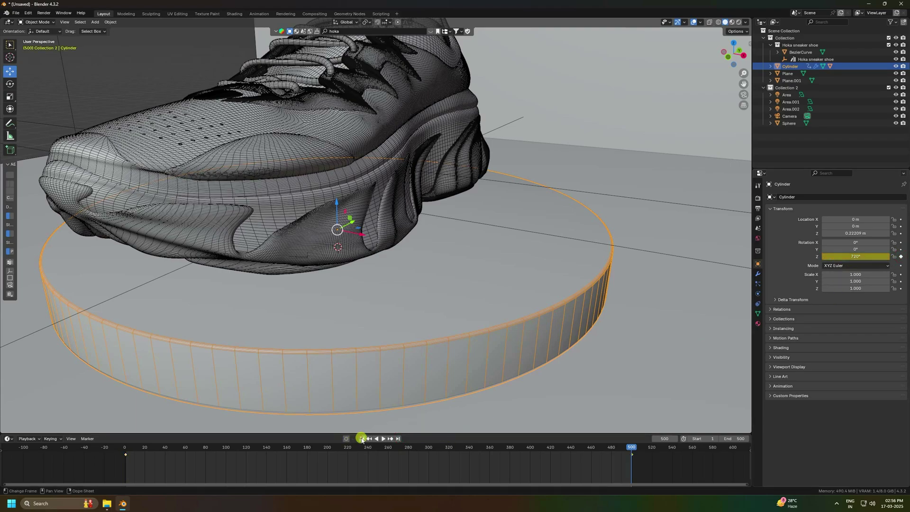
Play the turntable animation through the camera view, stop it, and return to the first frame.
{"action": "left_click", "coordinate": [384, 439]}
{"action": "key", "text": "KP_0"}
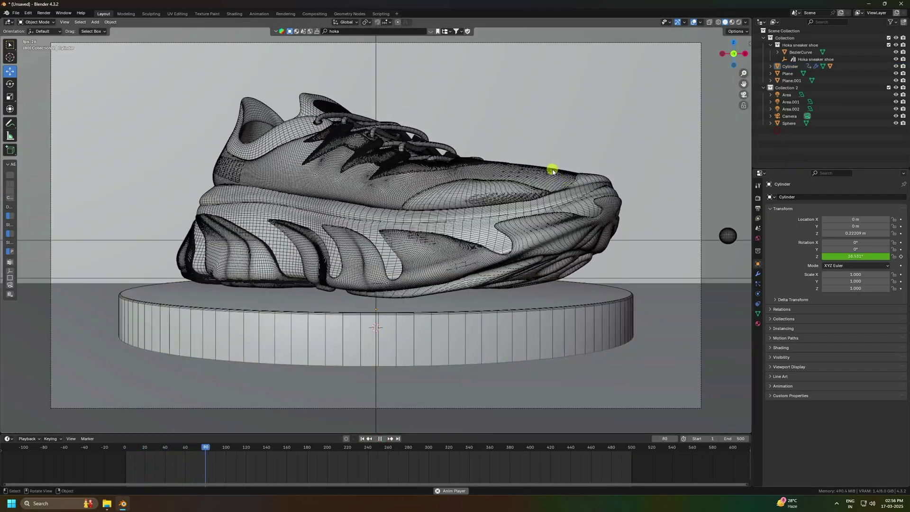
{"action": "left_click", "coordinate": [380, 439]}
{"action": "left_click", "coordinate": [362, 439]}
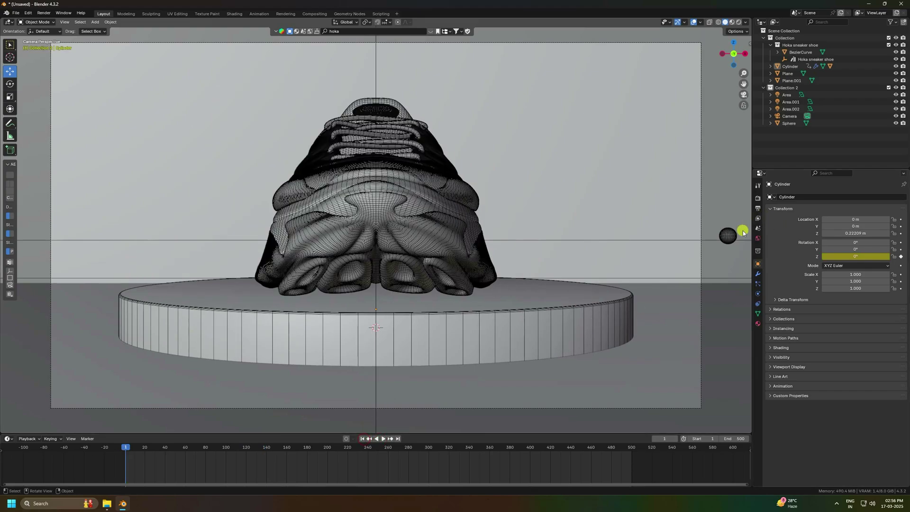
Scale the sphere beside the podium uniformly by about 1.98.
{"action": "left_click", "coordinate": [727, 236]}
{"action": "scroll", "coordinate": [517, 273], "scroll_direction": "down", "scroll_amount": 3}
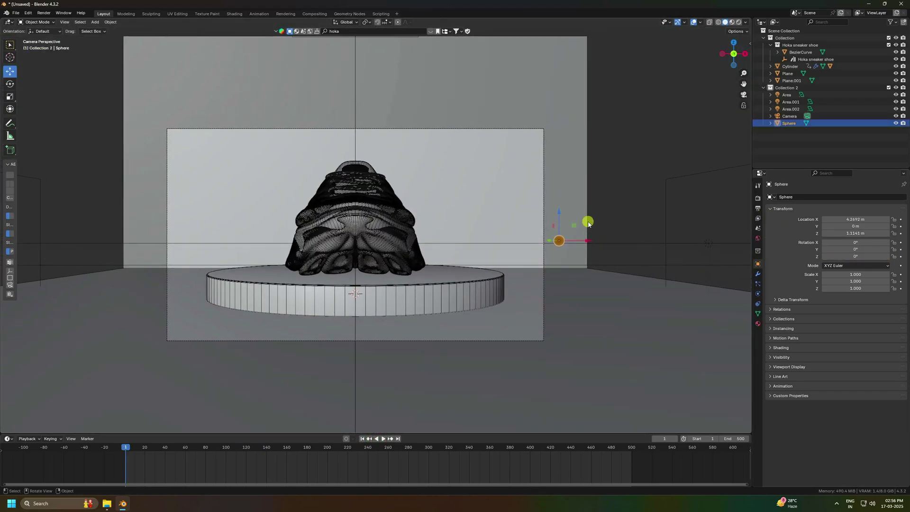
{"action": "key", "text": "s"}
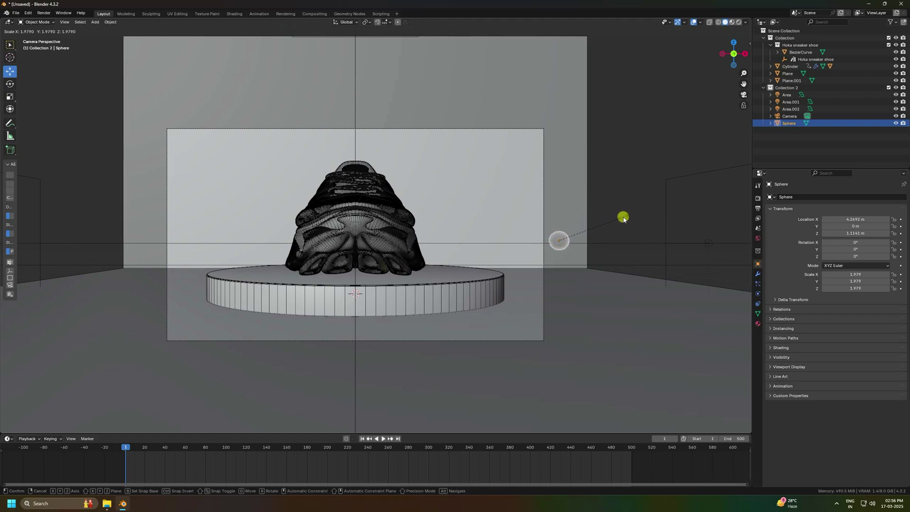
{"action": "left_click", "coordinate": [624, 219]}
{"action": "scroll", "coordinate": [511, 240], "scroll_direction": "up", "scroll_amount": 2}
Apply the Quick Smoke effect to the sphere with the Smoke style.
{"action": "left_click_drag", "start_coordinate": [790, 125], "coordinate": [784, 127]}
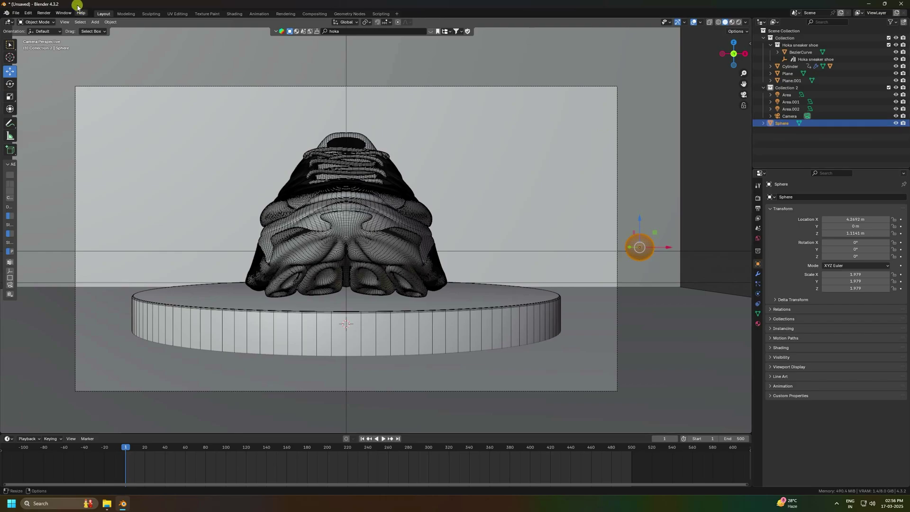
{"action": "left_click", "coordinate": [111, 22]}
{"action": "mouse_move", "coordinate": [137, 225]}
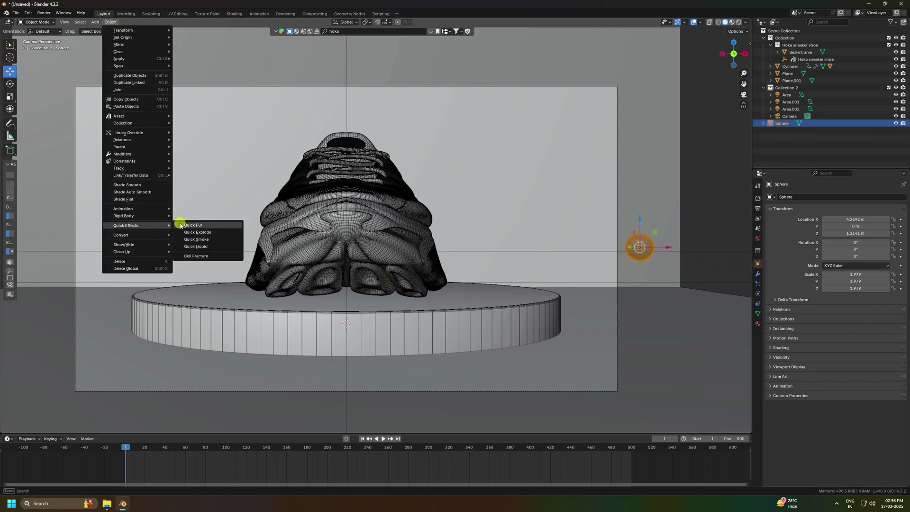
{"action": "left_click", "coordinate": [206, 240]}
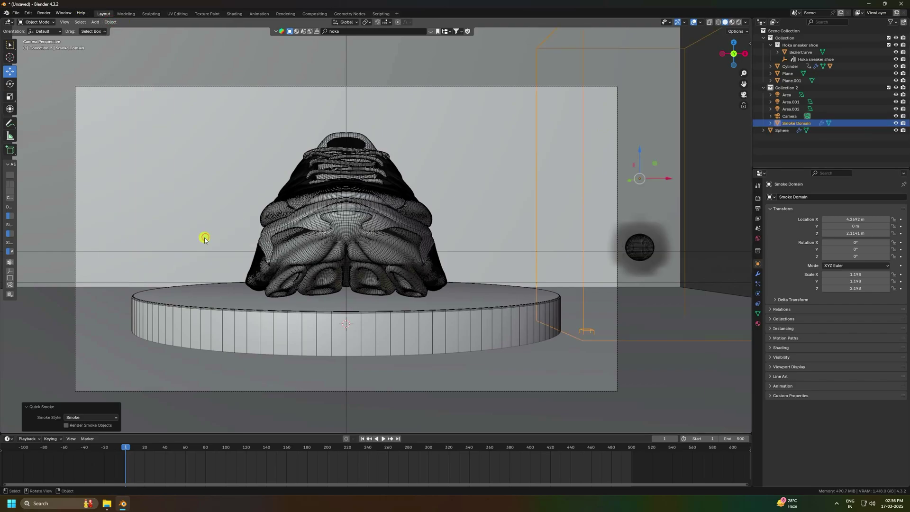
Play the smoke simulation and examine how the smoke moves around the sphere inside its domain.
{"action": "middle_click_drag", "start_coordinate": [477, 242], "coordinate": [248, 280]}
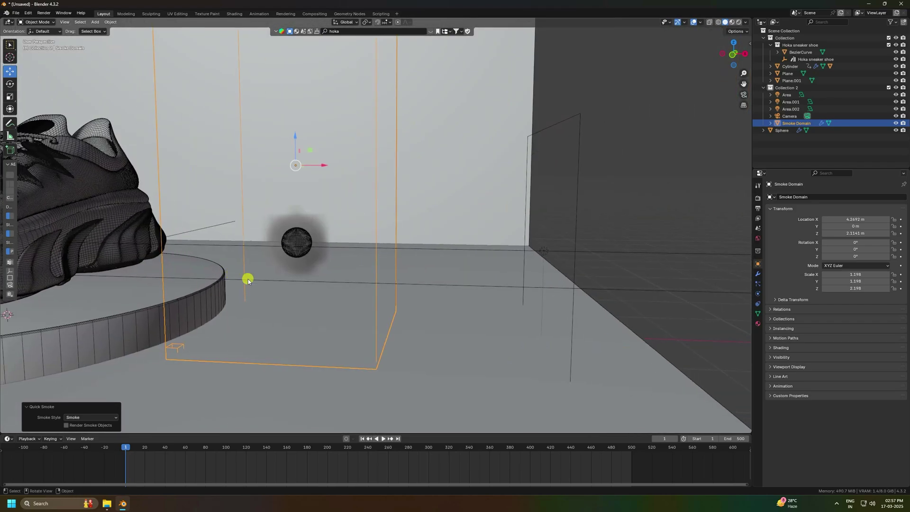
{"action": "left_click", "coordinate": [383, 440]}
{"action": "scroll", "coordinate": [333, 339], "scroll_direction": "up", "scroll_amount": 3}
{"action": "middle_click_drag", "start_coordinate": [392, 325], "coordinate": [468, 278]}
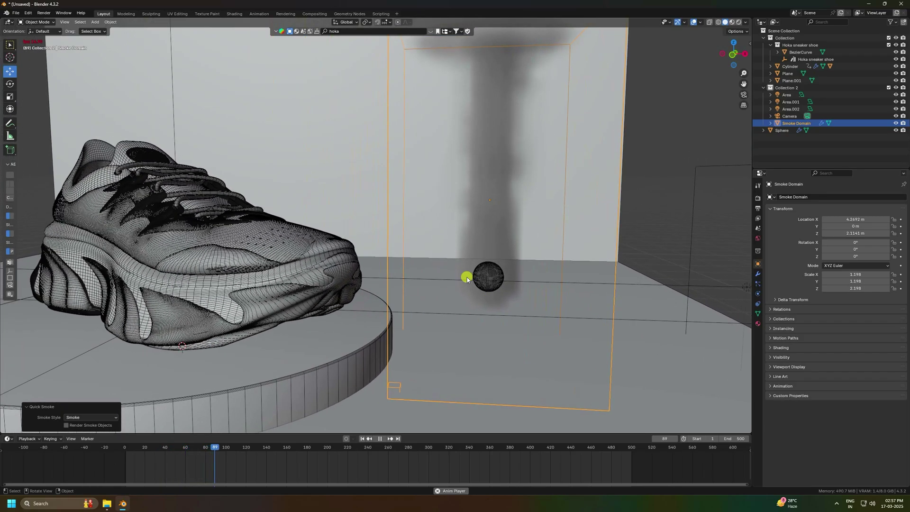
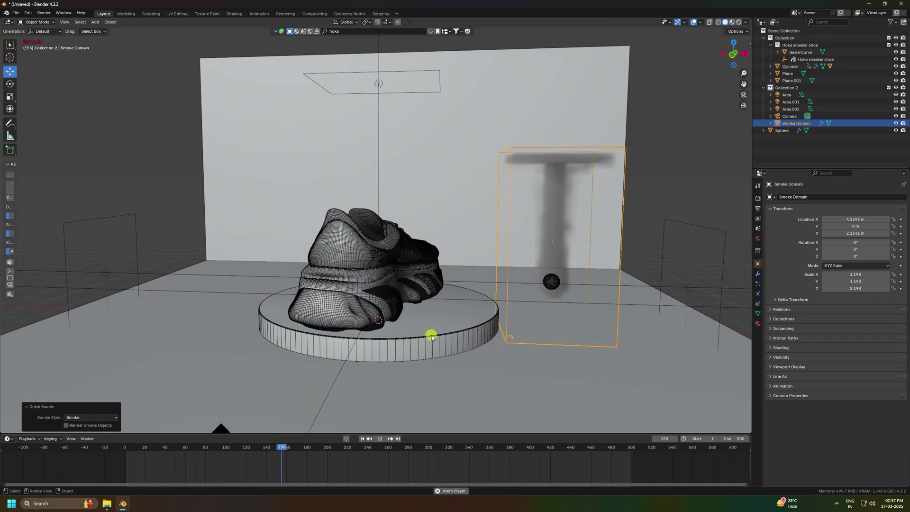
Stop the smoke playback at the first frame and widen the smoke domain to an X scale of about 6.13.
{"action": "left_click", "coordinate": [380, 439]}
{"action": "left_click", "coordinate": [362, 439]}
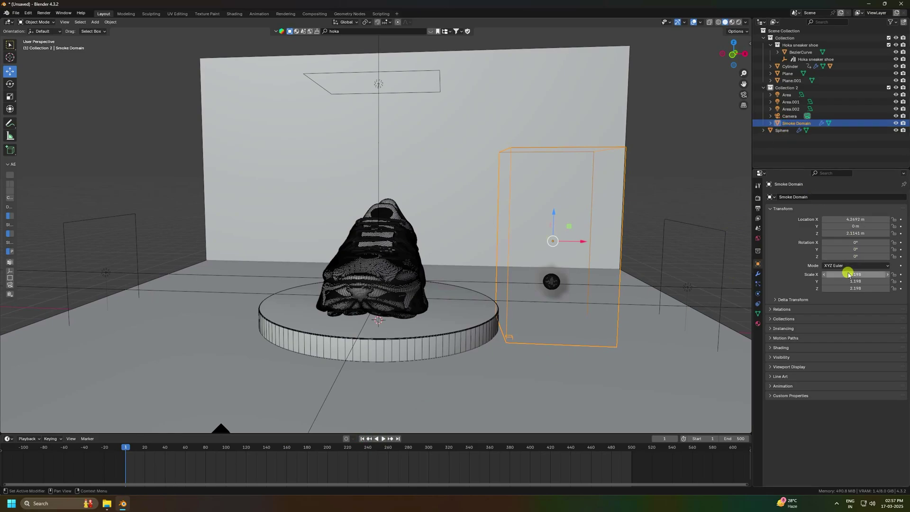
{"action": "mouse_move", "coordinate": [850, 275]}
{"action": "left_mouse_down"}
{"action": "mouse_move", "coordinate": [149, 280]}
{"action": "mouse_move", "coordinate": [299, 315]}
{"action": "mouse_move", "coordinate": [845, 269]}
{"action": "left_mouse_up"}
Move the smoke domain about -4.24 m along X to centre it over the podium in the top view.
{"action": "scroll", "coordinate": [539, 264], "scroll_direction": "down", "scroll_amount": 3}
{"action": "middle_click_drag", "start_coordinate": [528, 278], "coordinate": [499, 336]}
{"action": "key", "text": "KP_7"}
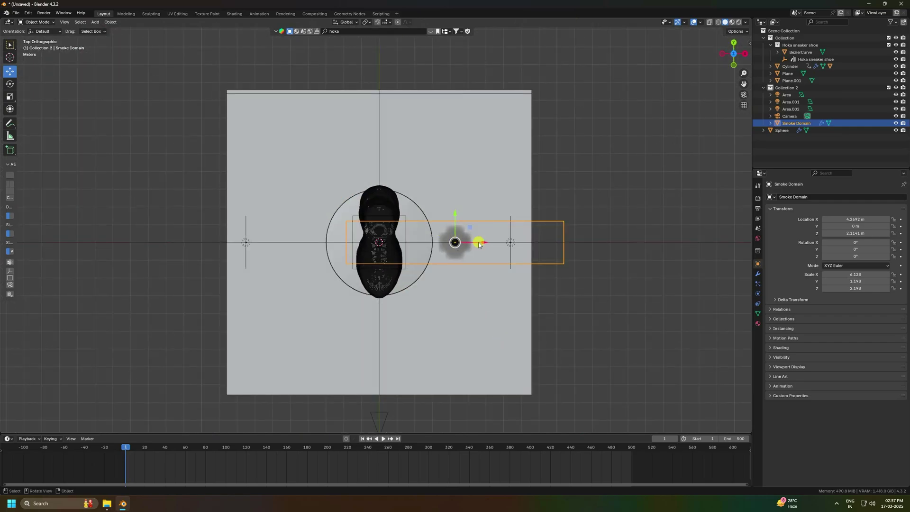
{"action": "left_click_drag", "start_coordinate": [478, 240], "coordinate": [411, 250]}
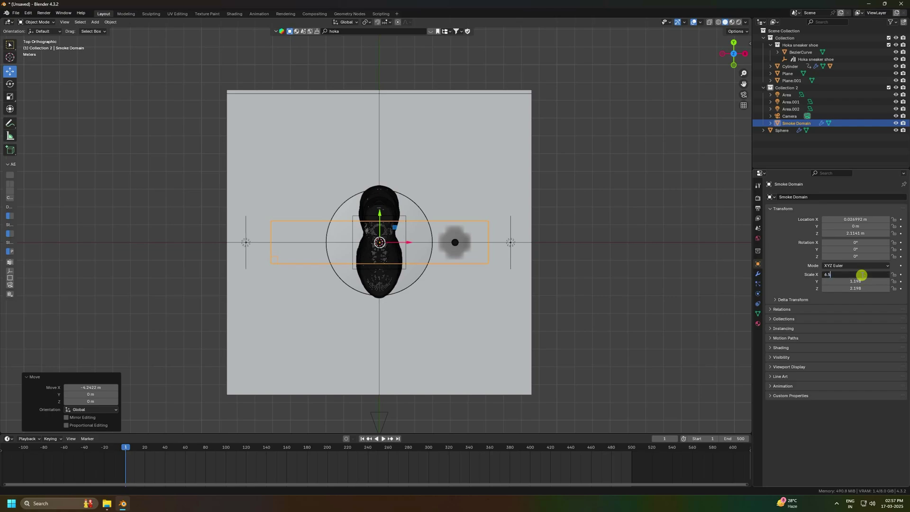
Set the smoke domain's scale to 6.5 on X and 5 on Y.
{"action": "key", "text": "Return"}
{"action": "left_click_drag", "start_coordinate": [854, 282], "coordinate": [240, 298]}
{"action": "left_click", "coordinate": [856, 282]}
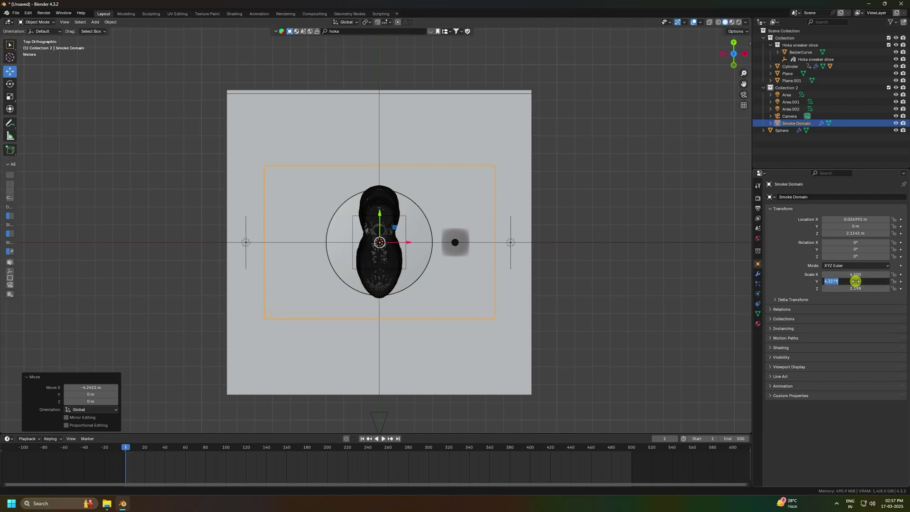
{"action": "type", "text": "5"}
{"action": "key", "text": "Return"}
Set the smoke domain's Z scale to 3 and raise it about 0.68 m along Z.
{"action": "scroll", "coordinate": [402, 241], "scroll_direction": "up", "scroll_amount": 2}
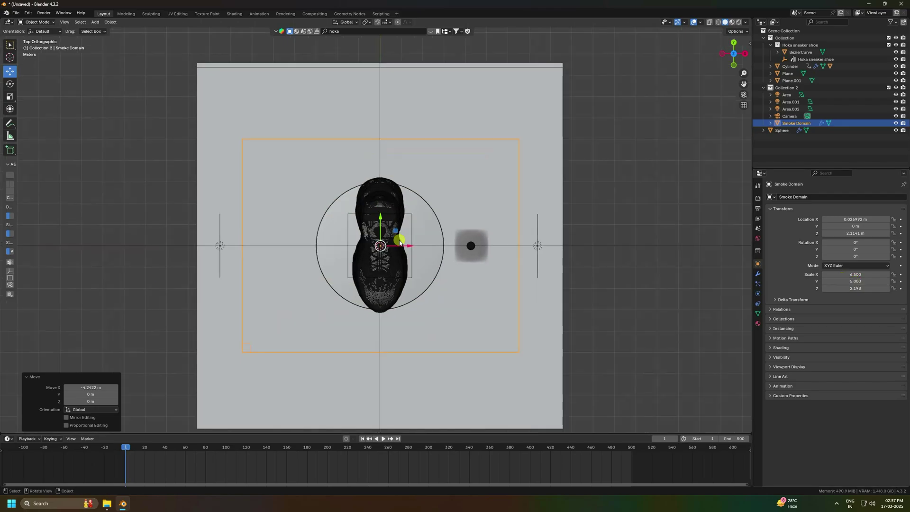
{"action": "middle_click_drag", "start_coordinate": [424, 263], "coordinate": [427, 177]}
{"action": "left_click", "coordinate": [857, 288]}
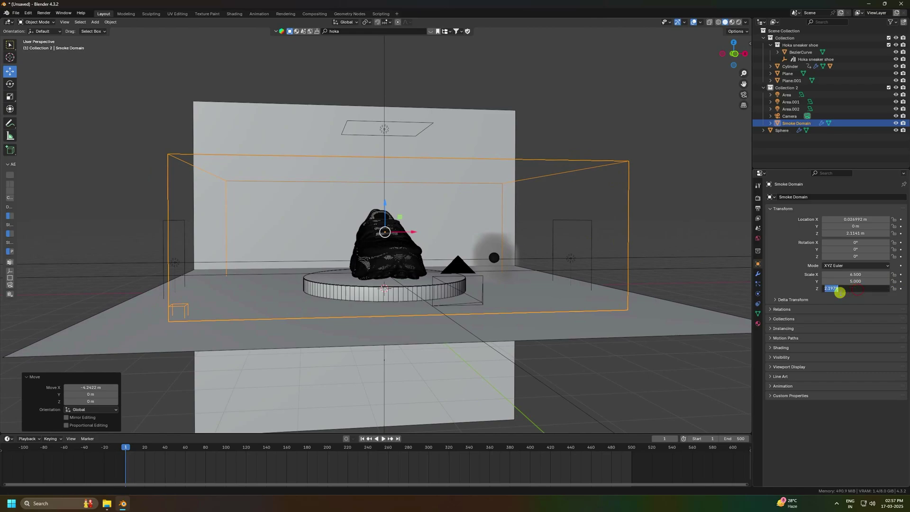
{"action": "key", "text": "Return"}
{"action": "left_click_drag", "start_coordinate": [386, 200], "coordinate": [395, 178]}
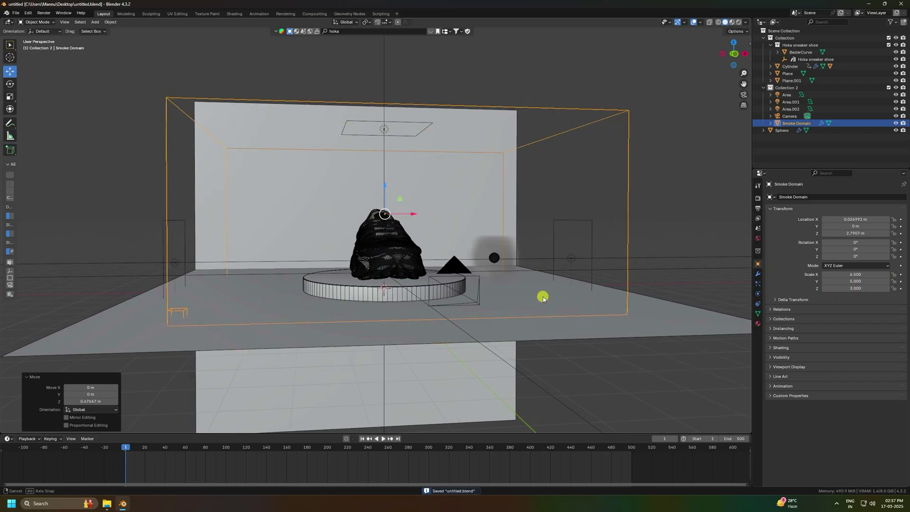
Open the sphere's fluid physics settings and choose Inflow as its flow behavior.
{"action": "middle_click_drag", "start_coordinate": [543, 297], "coordinate": [532, 300]}
{"action": "scroll", "coordinate": [531, 300], "scroll_direction": "up", "scroll_amount": 3}
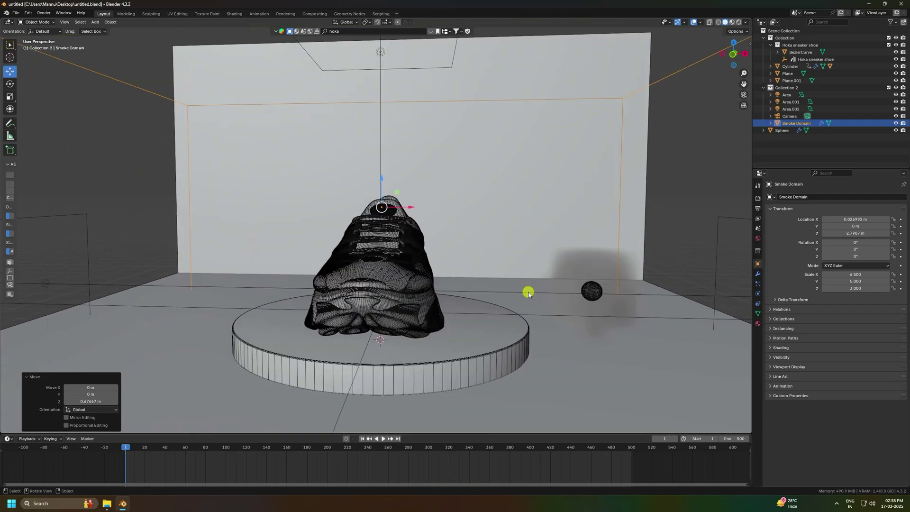
{"action": "left_click", "coordinate": [783, 131]}
{"action": "left_click", "coordinate": [758, 293]}
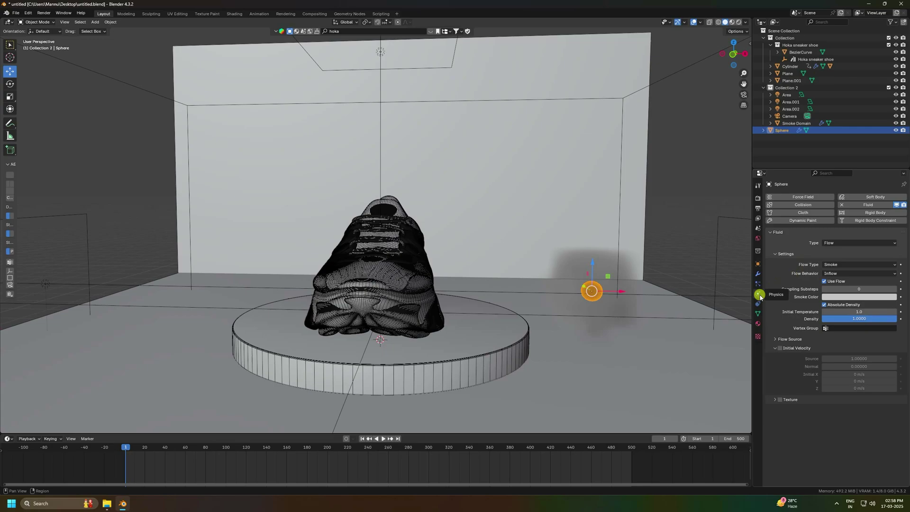
{"action": "left_click", "coordinate": [827, 274]}
{"action": "left_click", "coordinate": [831, 281]}
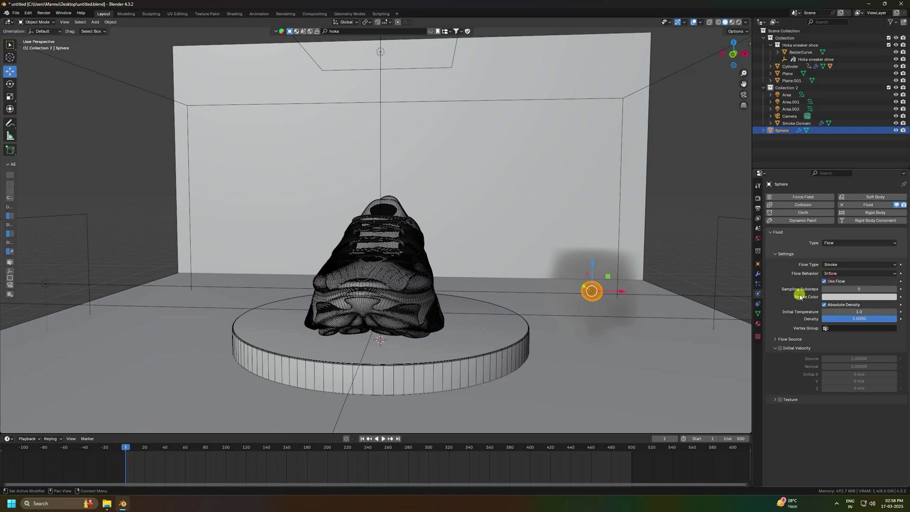
Set the sphere's smoke color to a bright blue with hue 0.6, saturation 1 and value 1.
{"action": "left_click", "coordinate": [828, 297]}
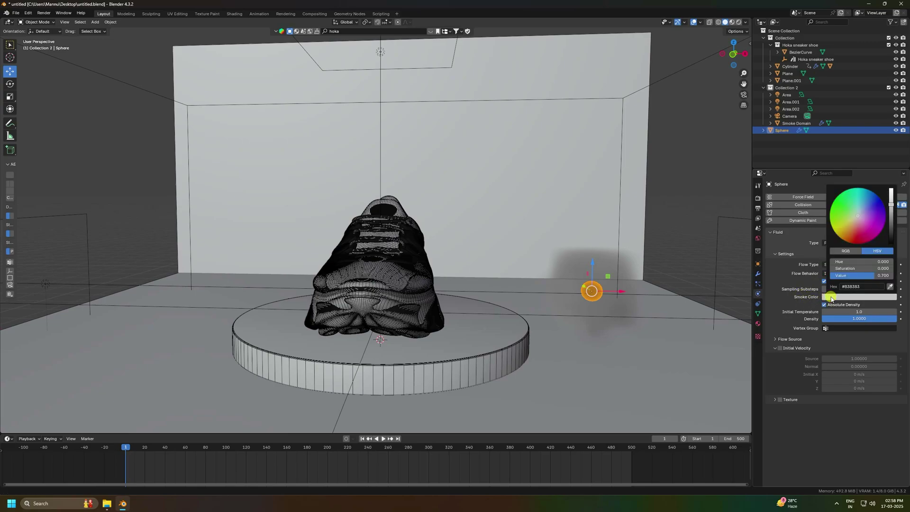
{"action": "left_click", "coordinate": [852, 262]}
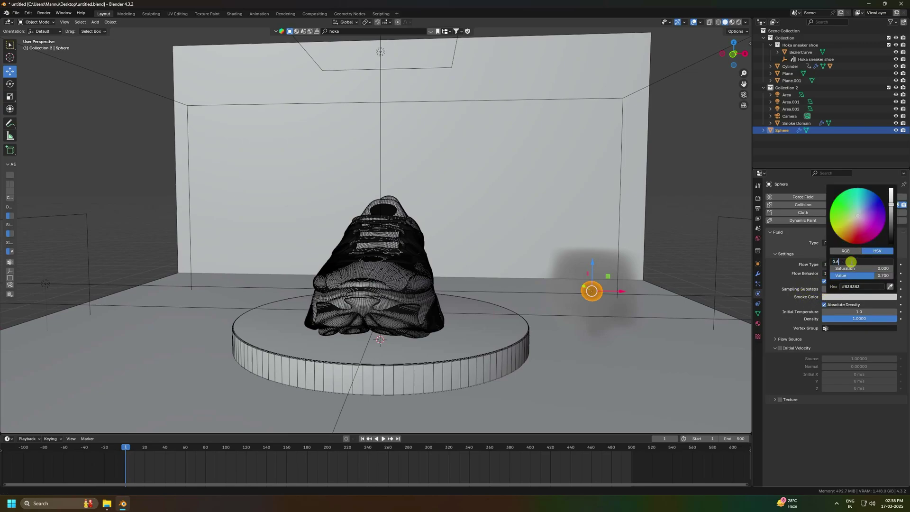
{"action": "type", "text": "0.6"}
{"action": "left_click", "coordinate": [852, 268]}
{"action": "type", "text": "1"}
{"action": "left_click", "coordinate": [854, 275]}
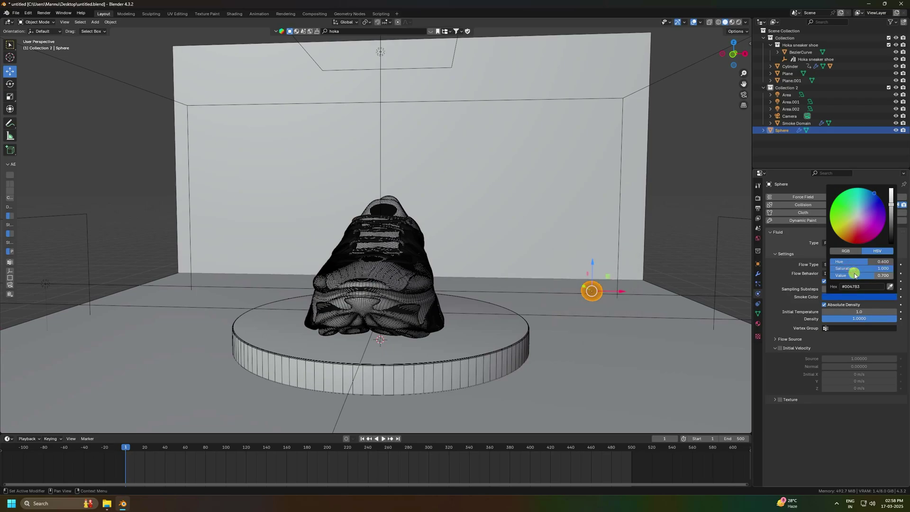
{"action": "type", "text": "1"}
{"action": "key", "text": "Return"}
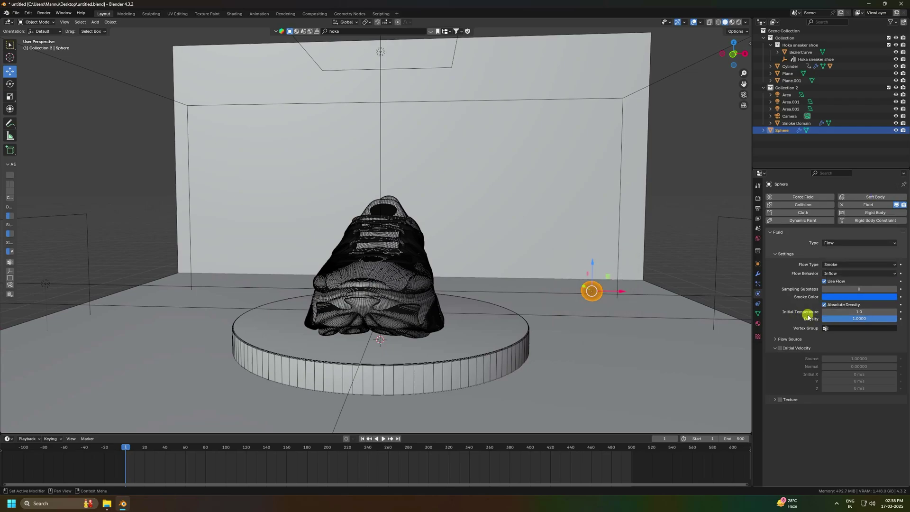
Set the sphere's initial smoke temperature to 0 and its flow source surface emission to 2.
{"action": "left_click", "coordinate": [829, 312]}
{"action": "type", "text": "0"}
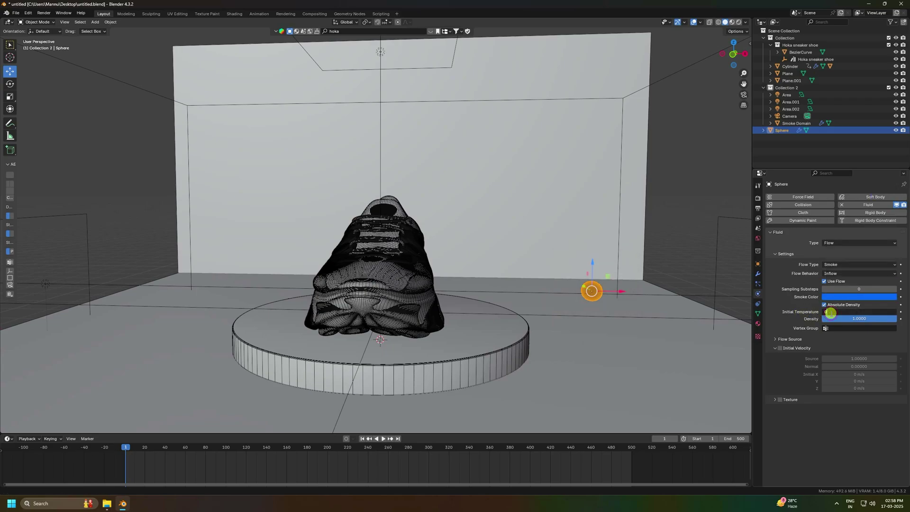
{"action": "key", "text": "Return"}
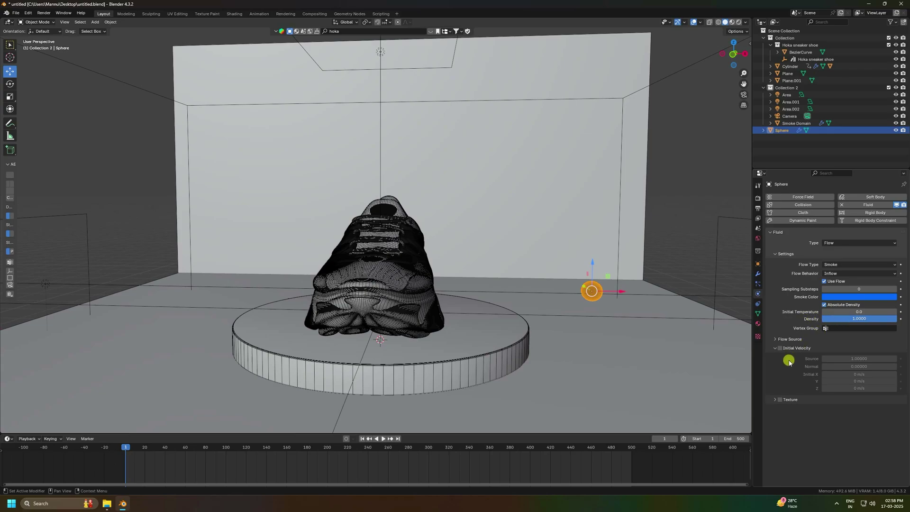
{"action": "left_click", "coordinate": [777, 339]}
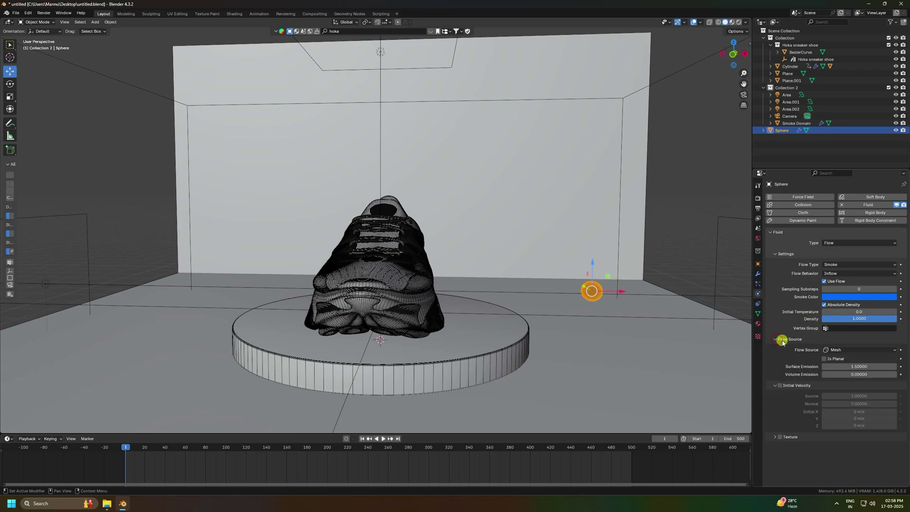
{"action": "left_click", "coordinate": [853, 367]}
{"action": "key", "text": "Return"}
Enable initial velocity on the sphere's flow with 5 m/s along X and play the simulation.
{"action": "left_click", "coordinate": [780, 385]}
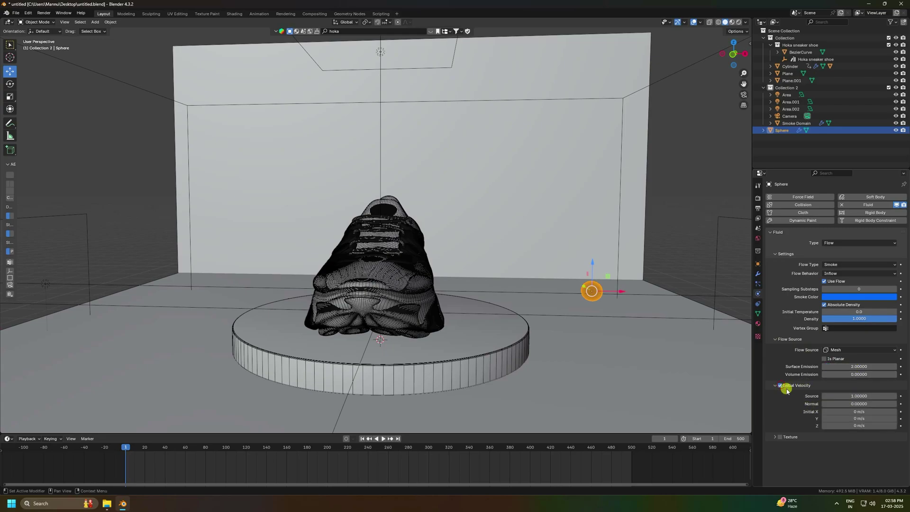
{"action": "left_click", "coordinate": [856, 412]}
{"action": "type", "text": "5"}
{"action": "key", "text": "Return"}
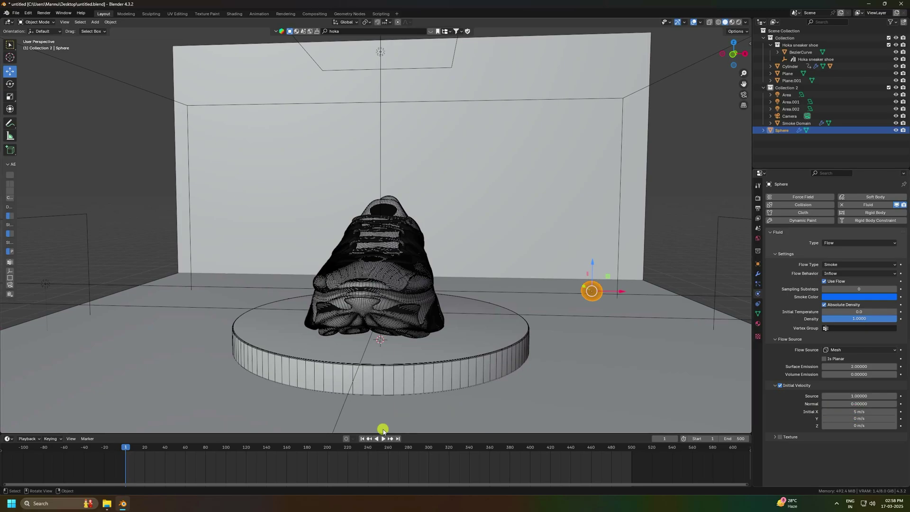
{"action": "left_click", "coordinate": [379, 438]}
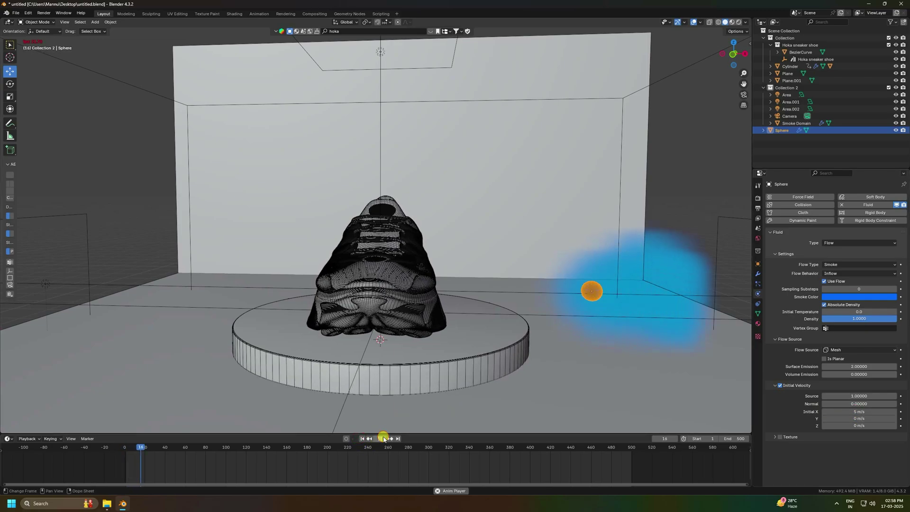
Set the sphere's initial X velocity to -5 m/s and replay the simulation from the first frame.
{"action": "left_click", "coordinate": [860, 412]}
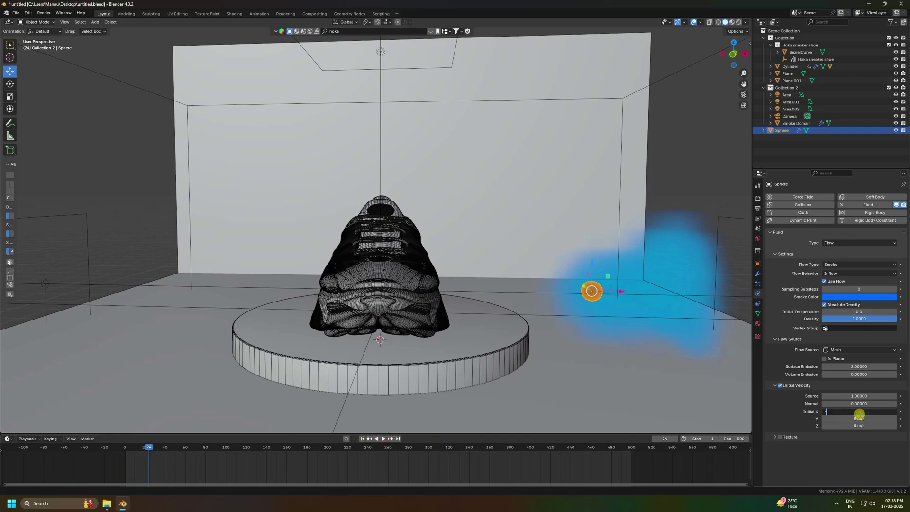
{"action": "key", "text": "Return"}
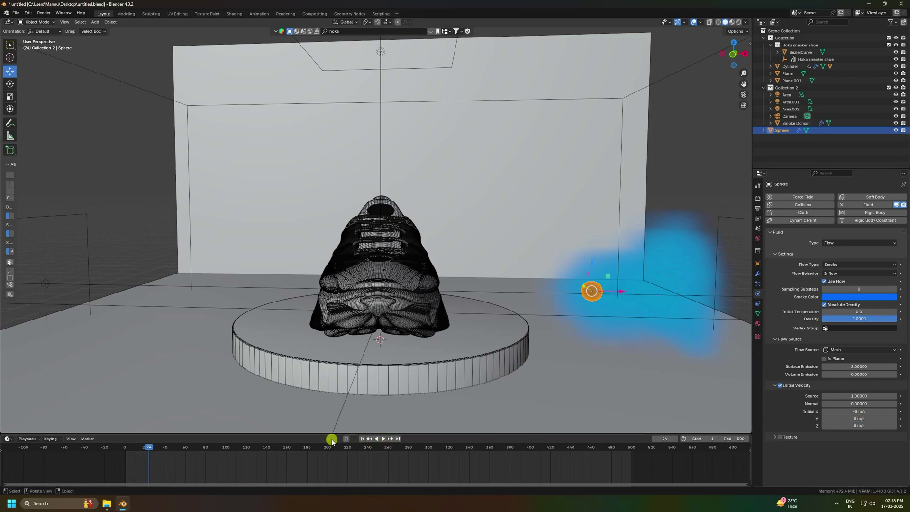
{"action": "left_click", "coordinate": [362, 439]}
{"action": "left_click", "coordinate": [383, 439]}
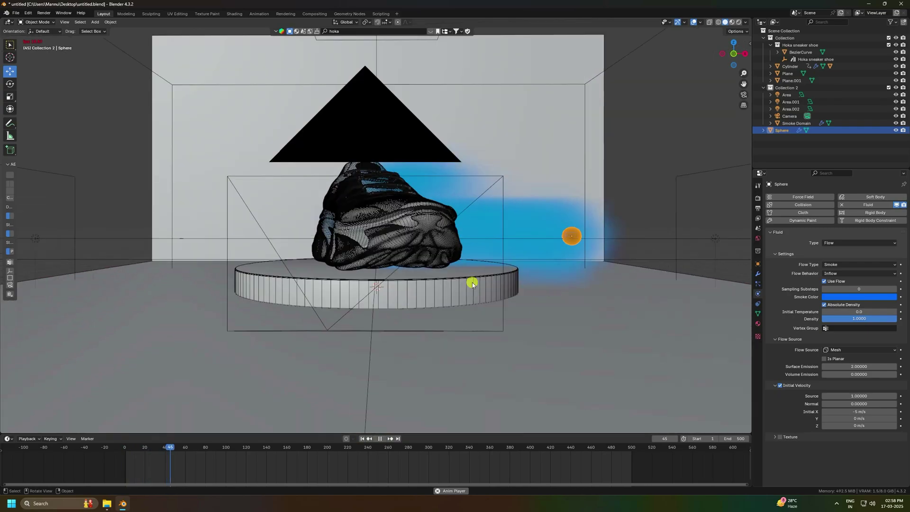
Examine the blue smoke flowing past the rotating sneaker through the camera view, then stop and return to the first frame.
{"action": "key", "text": "KP_Decimal"}
{"action": "scroll", "coordinate": [435, 248], "scroll_direction": "down", "scroll_amount": 4}
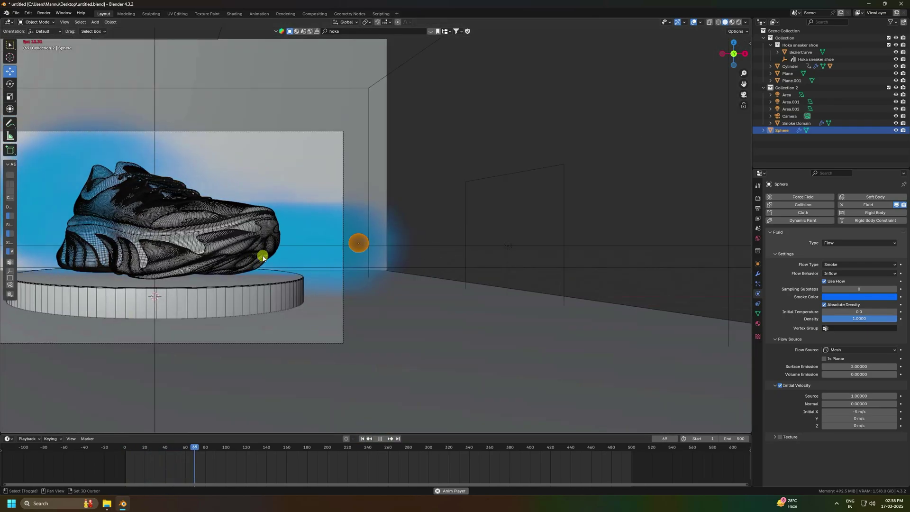
{"action": "middle_click_drag", "start_coordinate": [260, 259], "coordinate": [419, 266], "text": "shift"}
{"action": "scroll", "coordinate": [420, 266], "scroll_direction": "up", "scroll_amount": 2}
{"action": "middle_click_drag", "start_coordinate": [339, 250], "coordinate": [400, 248], "text": "shift"}
{"action": "scroll", "coordinate": [404, 250], "scroll_direction": "up", "scroll_amount": 2}
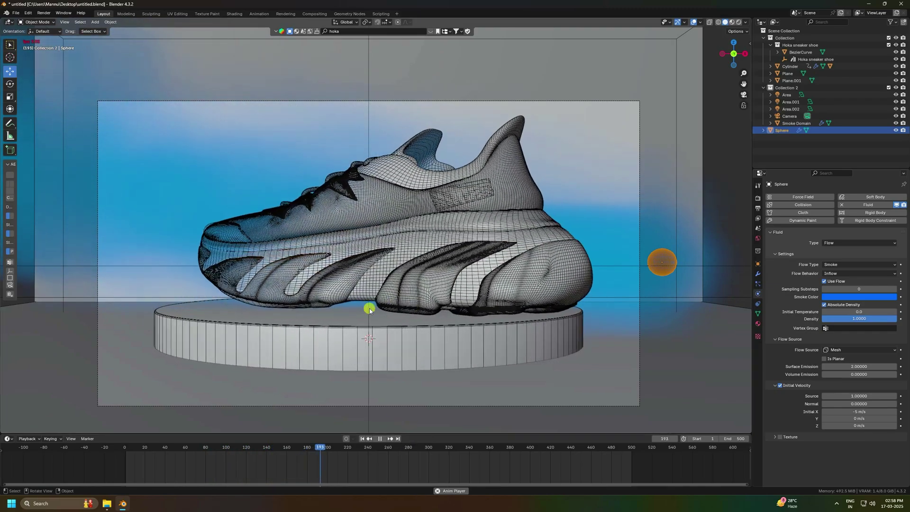
{"action": "left_click", "coordinate": [380, 438]}
{"action": "left_click", "coordinate": [362, 439]}
Add fluid physics to the sneaker mesh and set its type to Effector.
{"action": "left_click", "coordinate": [396, 246]}
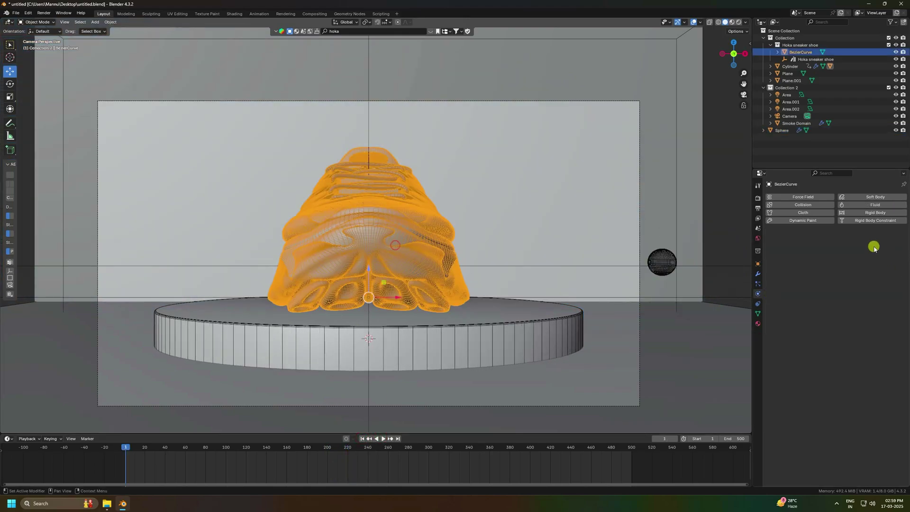
{"action": "left_click", "coordinate": [856, 205]}
{"action": "left_click", "coordinate": [849, 243]}
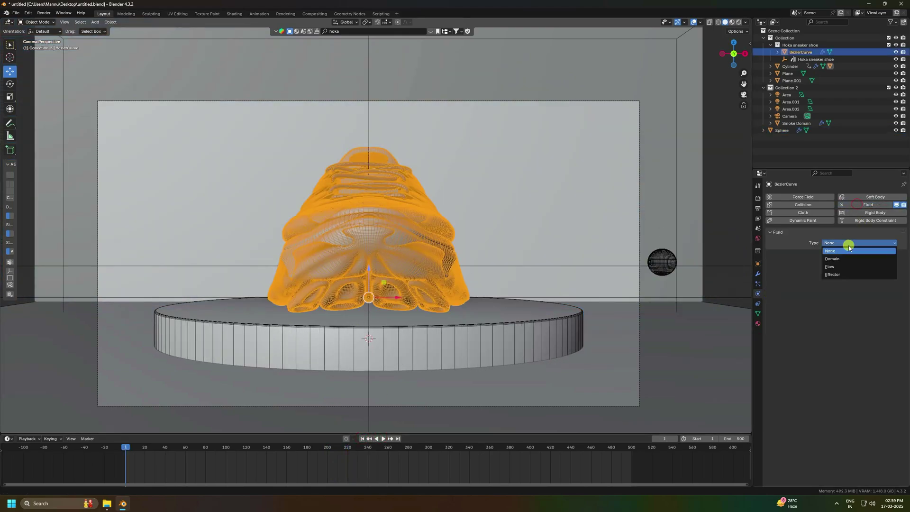
{"action": "left_click", "coordinate": [842, 274]}
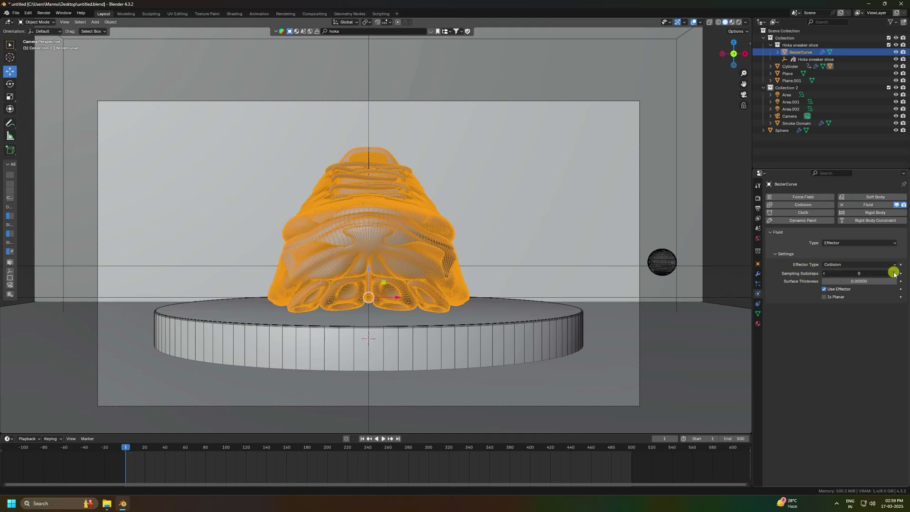
Set the sneaker effector's sampling substeps to 5 and adjust its surface thickness.
{"action": "left_click", "coordinate": [860, 273]}
{"action": "key", "text": "Return"}
{"action": "left_click", "coordinate": [895, 282]}
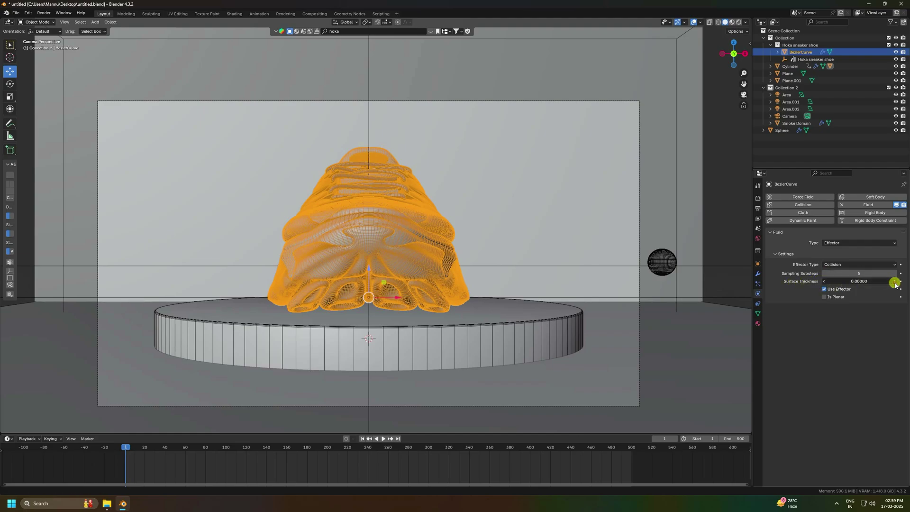
{"action": "left_click", "coordinate": [895, 282]}
Add fluid physics to the podium cylinder and set its type to Effector.
{"action": "left_click", "coordinate": [483, 338]}
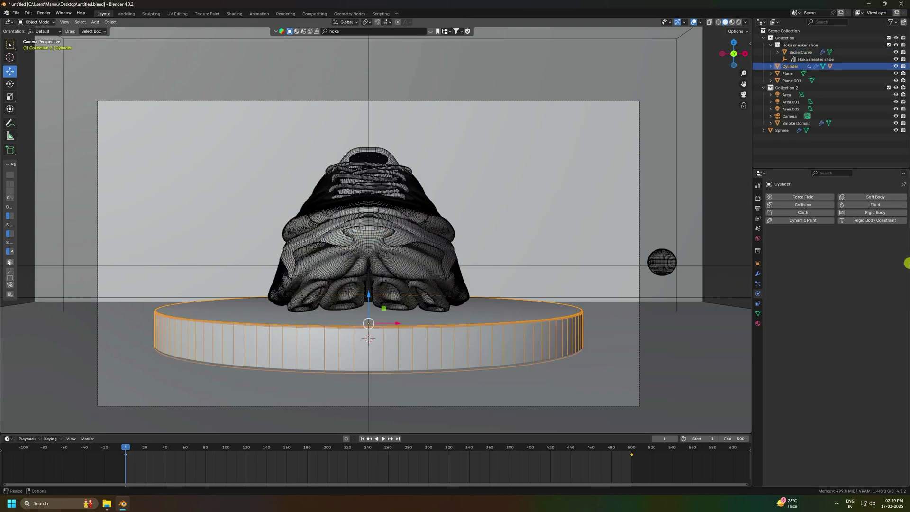
{"action": "left_click", "coordinate": [852, 204]}
{"action": "left_click", "coordinate": [834, 244]}
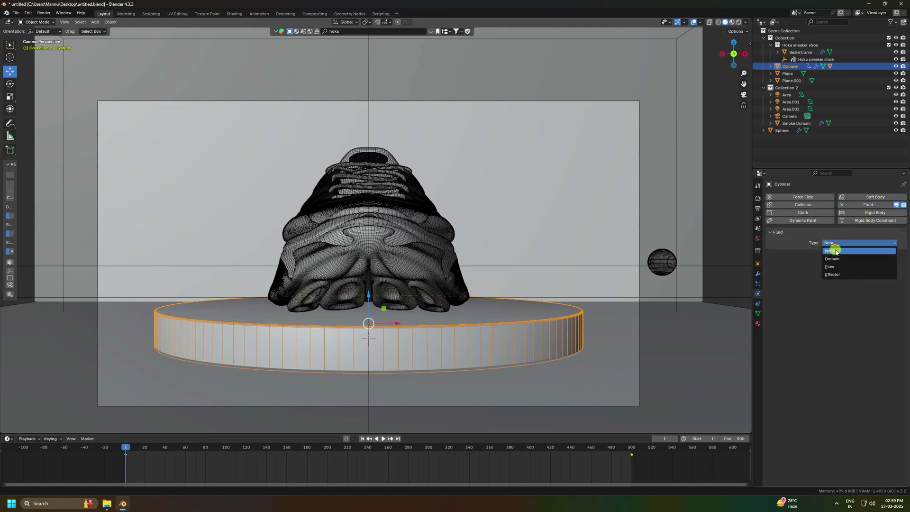
{"action": "left_click", "coordinate": [845, 274]}
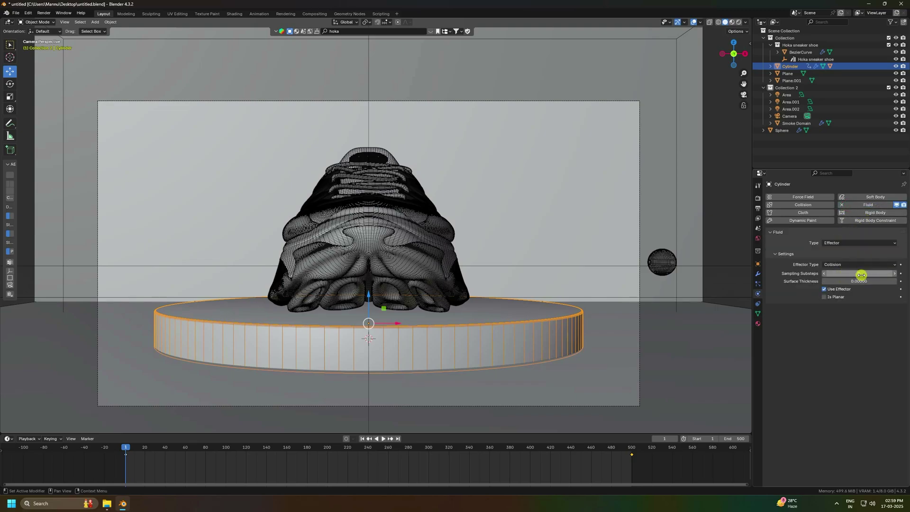
Set the podium cylinder effector's sampling substeps to 5 and its surface thickness to 0.002.
{"action": "left_click", "coordinate": [862, 275]}
{"action": "type", "text": "5"}
{"action": "left_click", "coordinate": [858, 281]}
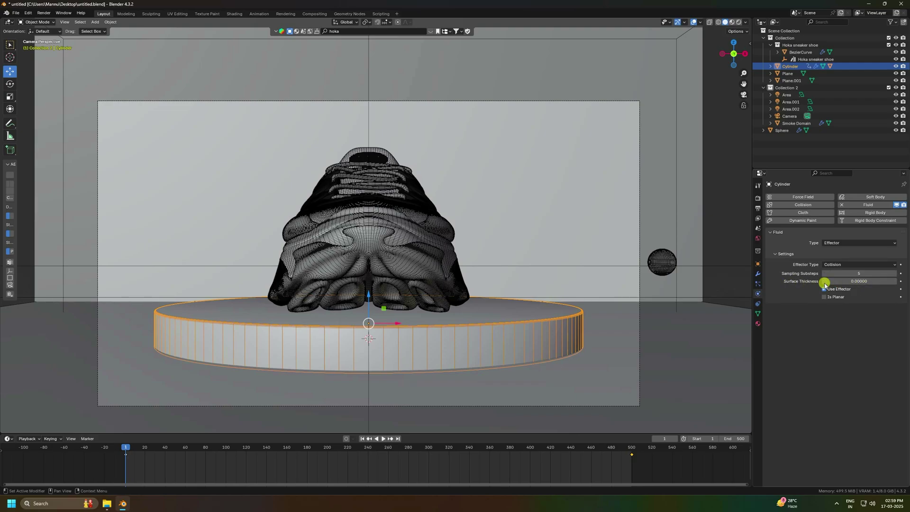
{"action": "left_click", "coordinate": [858, 283]}
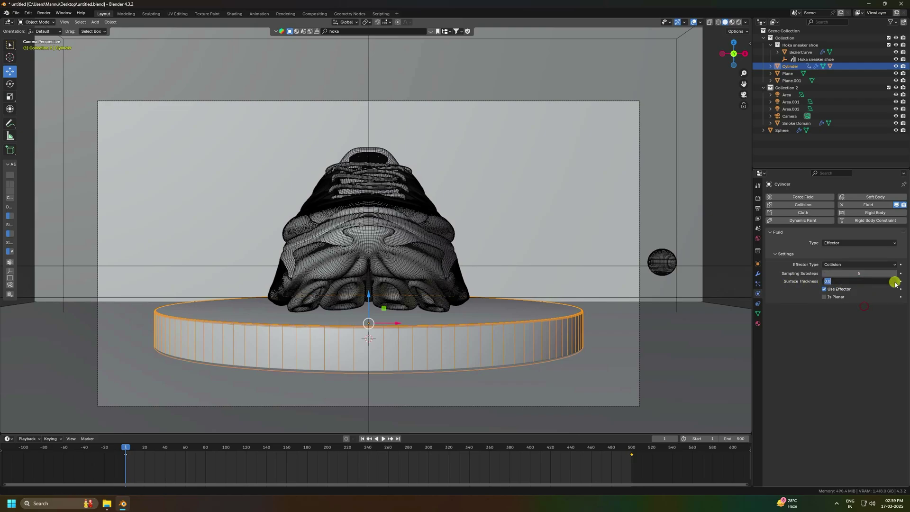
{"action": "type", "text": "0.0015"}
{"action": "key", "text": "Return"}
{"action": "left_click", "coordinate": [895, 282]}
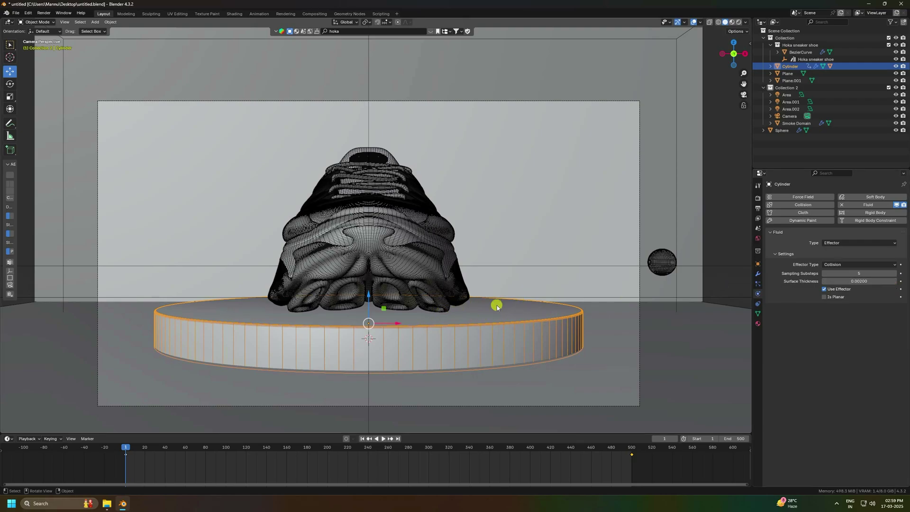
Play the smoke simulation briefly to check the flow towards the sneaker, and return to the first frame.
{"action": "left_click", "coordinate": [383, 439]}
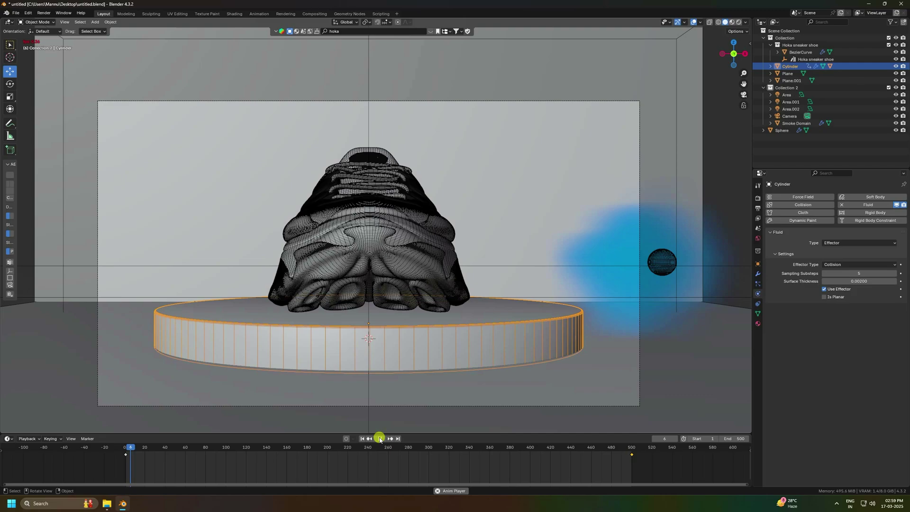
{"action": "key", "text": "Escape"}
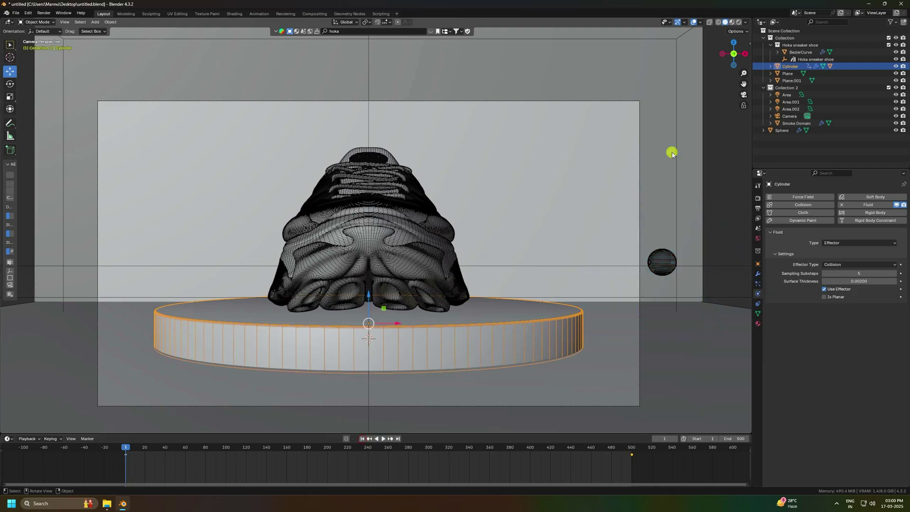
Set the smoke domain's resolution divisions to 128, time scale to 0.5 and minimum timesteps to 2, and save the file.
{"action": "left_click", "coordinate": [676, 46]}
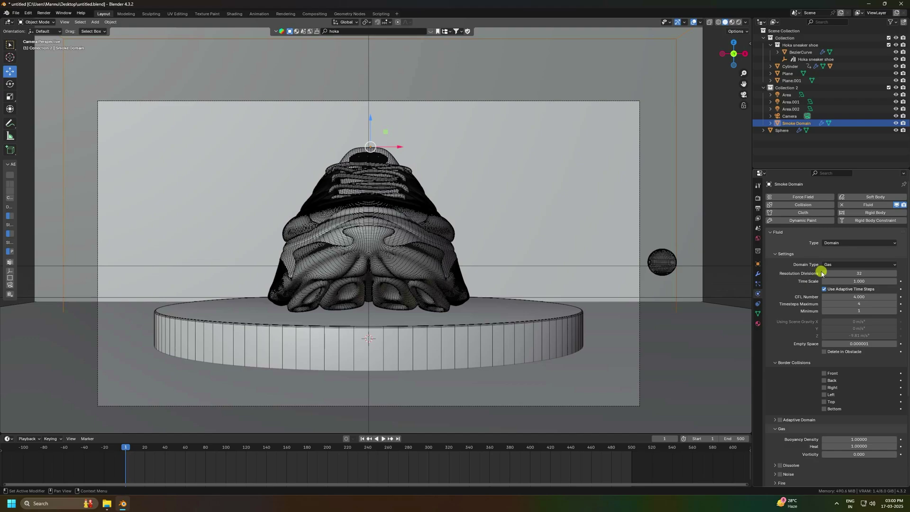
{"action": "left_click", "coordinate": [842, 274]}
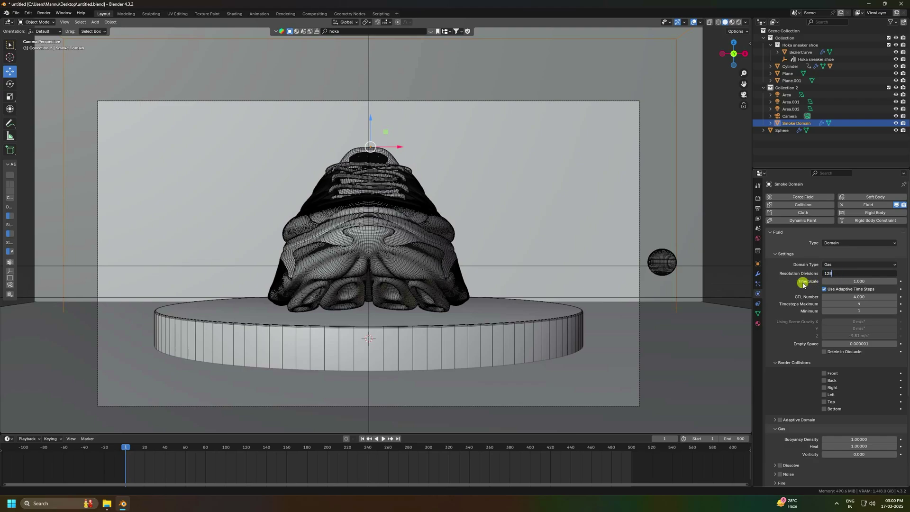
{"action": "key", "text": "Return"}
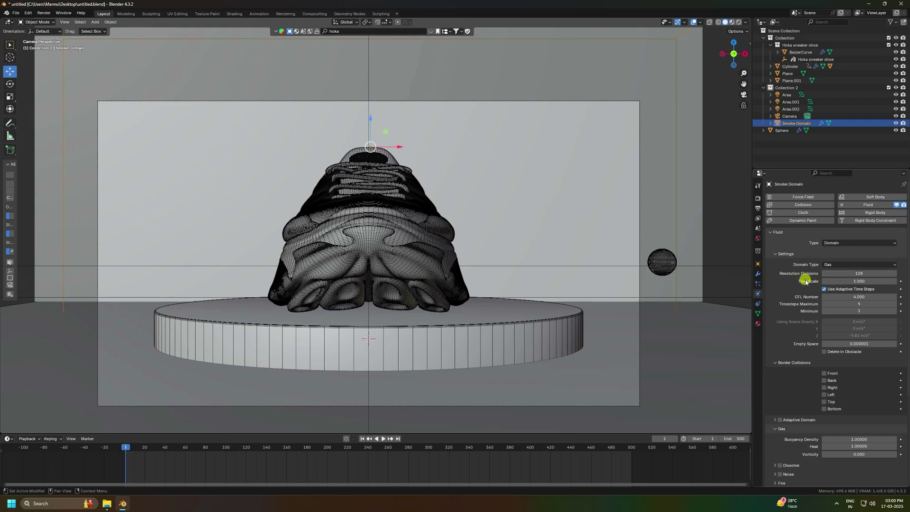
{"action": "left_click", "coordinate": [846, 280]}
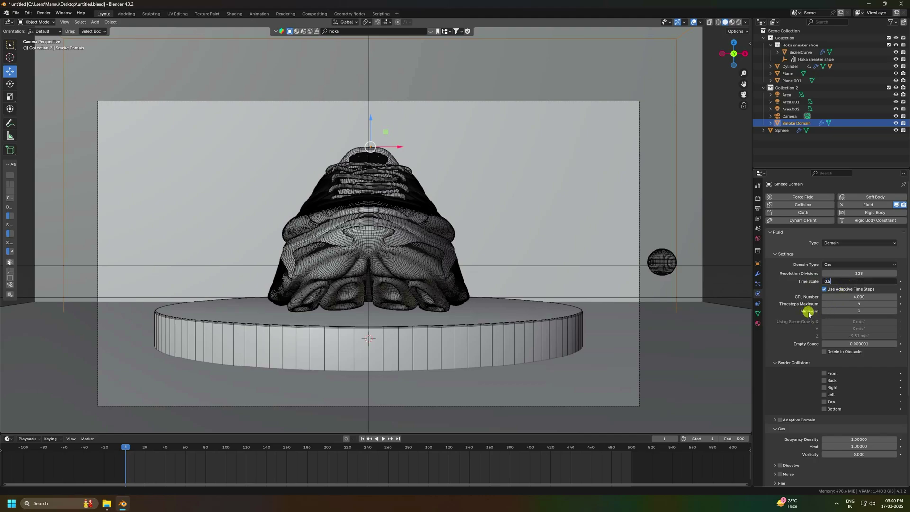
{"action": "left_click", "coordinate": [859, 311]}
{"action": "type", "text": "2"}
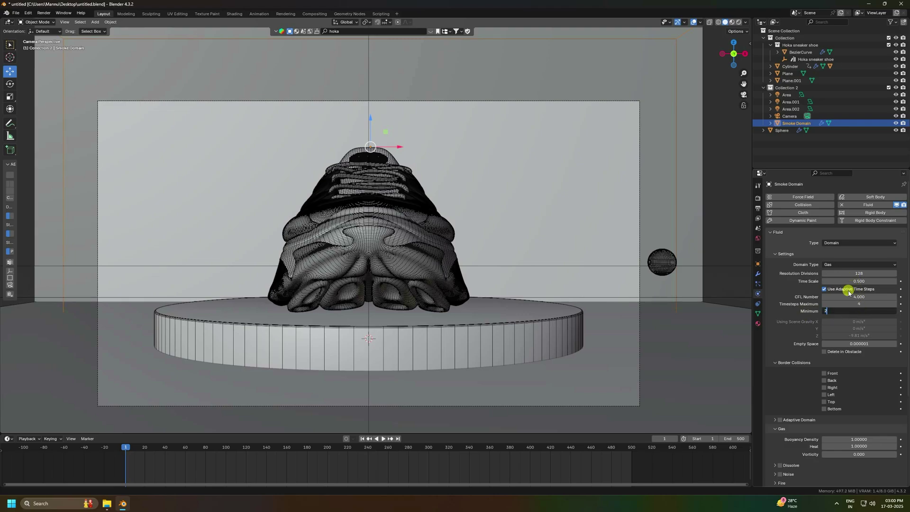
{"action": "key", "text": "Return"}
{"action": "key", "text": "ctrl+s"}
Enable the smoke domain's Adaptive Domain option and set its added resolution to 2.
{"action": "scroll", "coordinate": [827, 323], "scroll_direction": "down", "scroll_amount": 3}
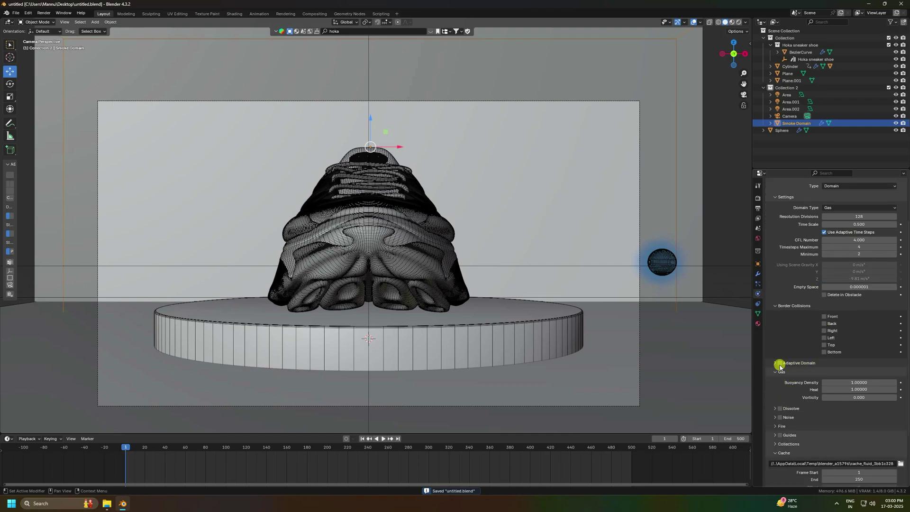
{"action": "left_click", "coordinate": [779, 365]}
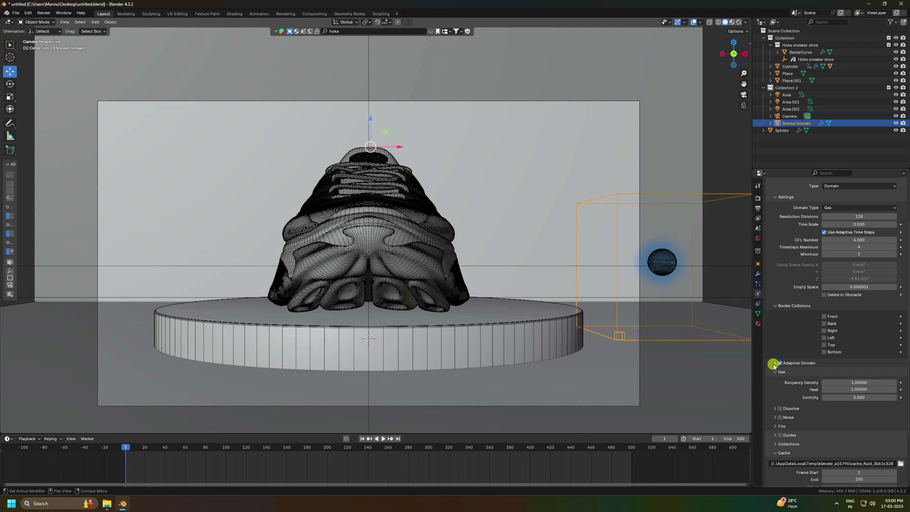
{"action": "left_click", "coordinate": [774, 364]}
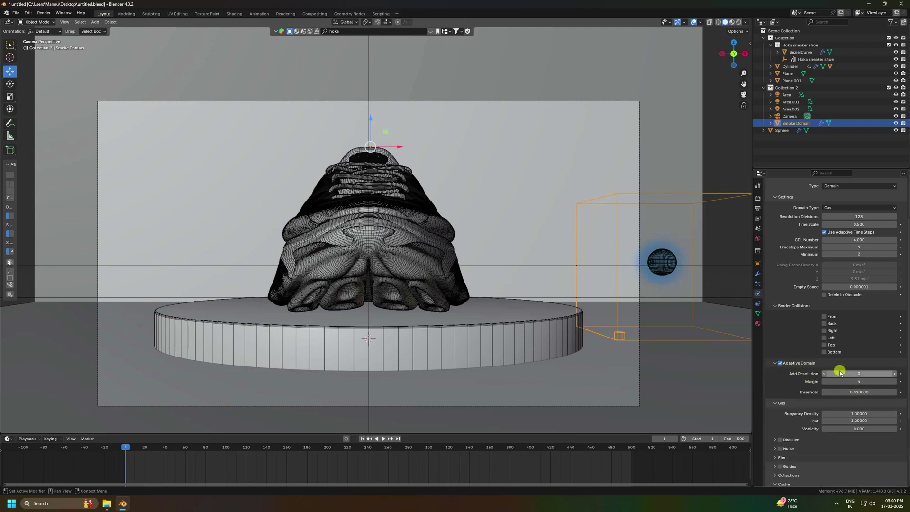
{"action": "left_click_drag", "start_coordinate": [840, 372], "coordinate": [865, 372]}
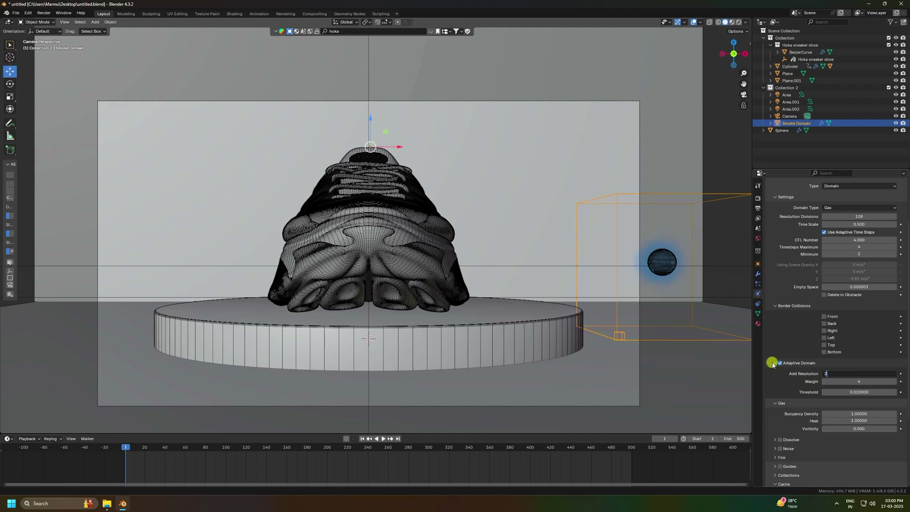
{"action": "key", "text": "Return"}
Set the smoke domain's cache type to All and its cache end frame to 500.
{"action": "scroll", "coordinate": [787, 451], "scroll_direction": "down", "scroll_amount": 4}
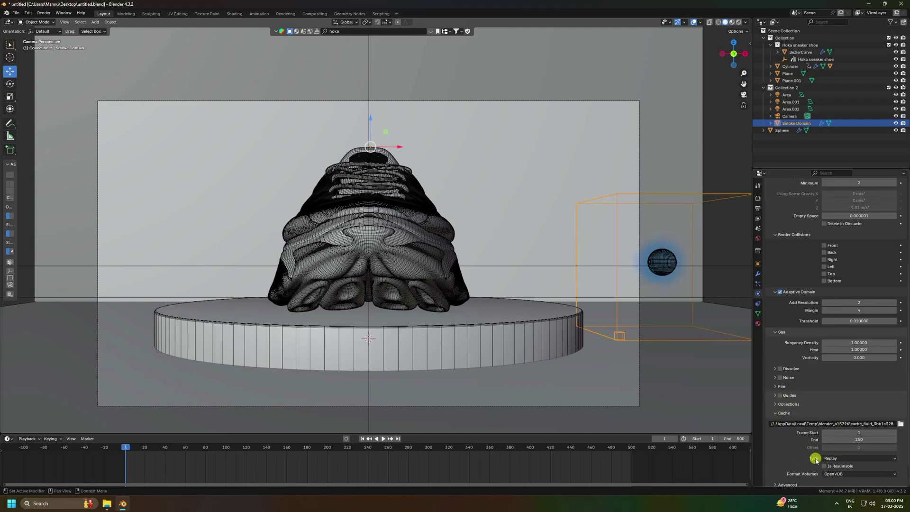
{"action": "left_click", "coordinate": [829, 458]}
{"action": "left_click", "coordinate": [832, 483]}
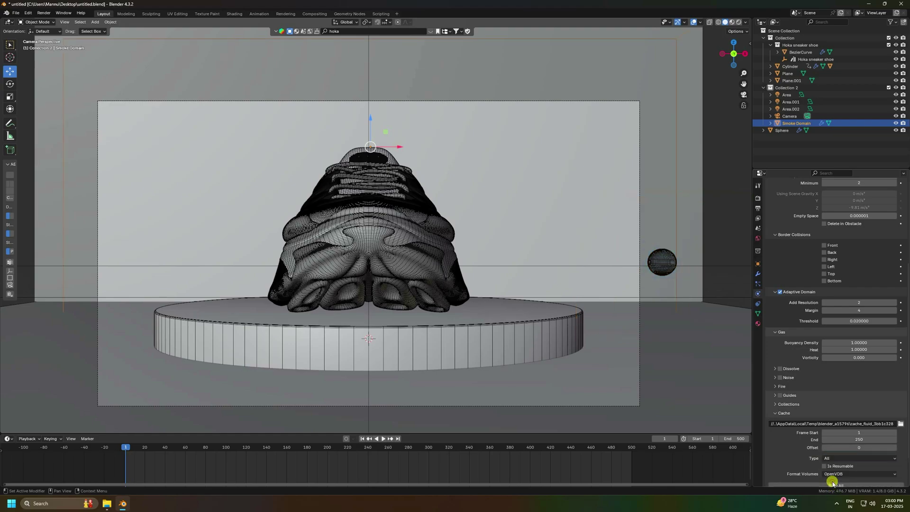
{"action": "scroll", "coordinate": [799, 433], "scroll_direction": "down", "scroll_amount": 2}
{"action": "left_click", "coordinate": [863, 396]}
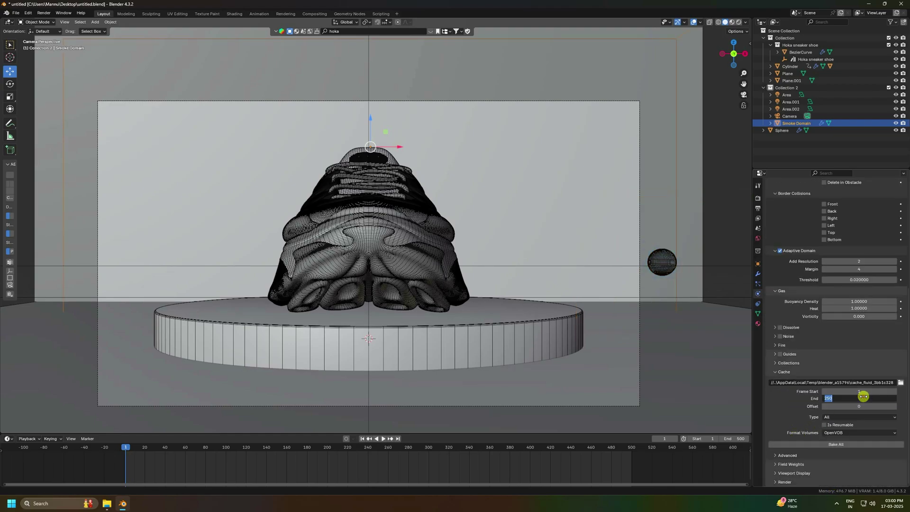
{"action": "key", "text": "Return"}
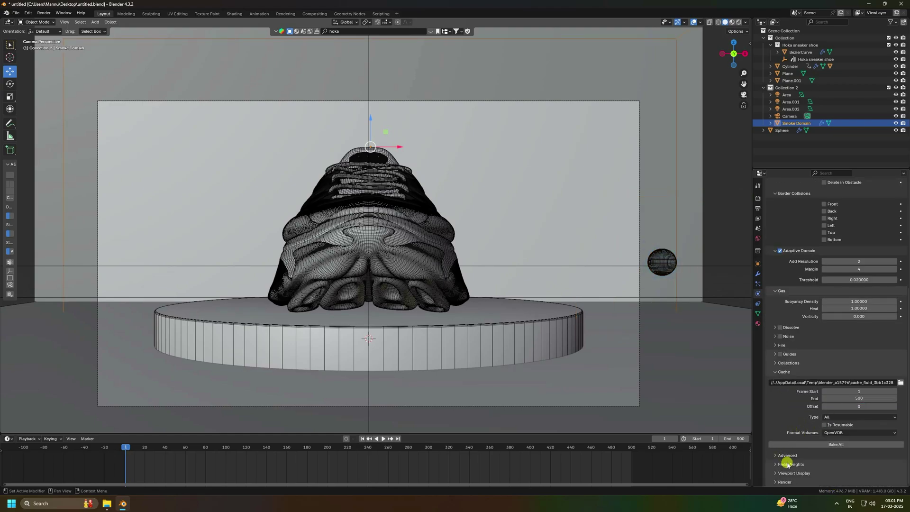
Set the volume precision to Full in the smoke domain's advanced cache settings.
{"action": "left_click", "coordinate": [780, 456]}
{"action": "scroll", "coordinate": [792, 442], "scroll_direction": "down", "scroll_amount": 1}
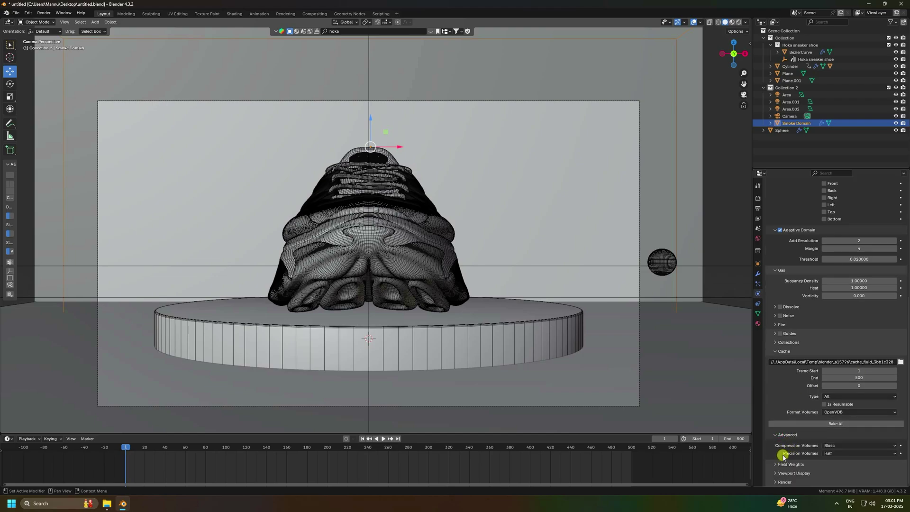
{"action": "left_click", "coordinate": [833, 454]}
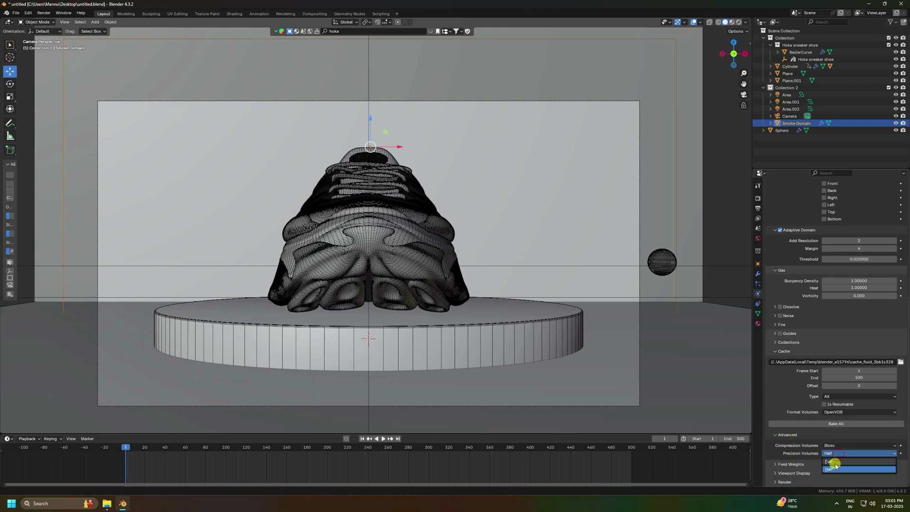
{"action": "left_click", "coordinate": [831, 461]}
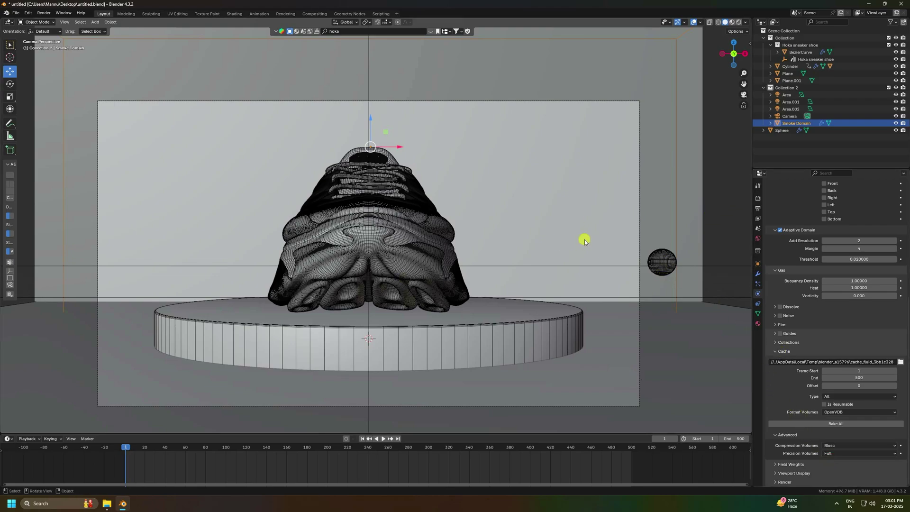
Duplicate the smoke emitter sphere and move the copy about 8.5 m along negative X to the opposite side of the sneaker.
{"action": "scroll", "coordinate": [785, 378], "scroll_direction": "up", "scroll_amount": 9}
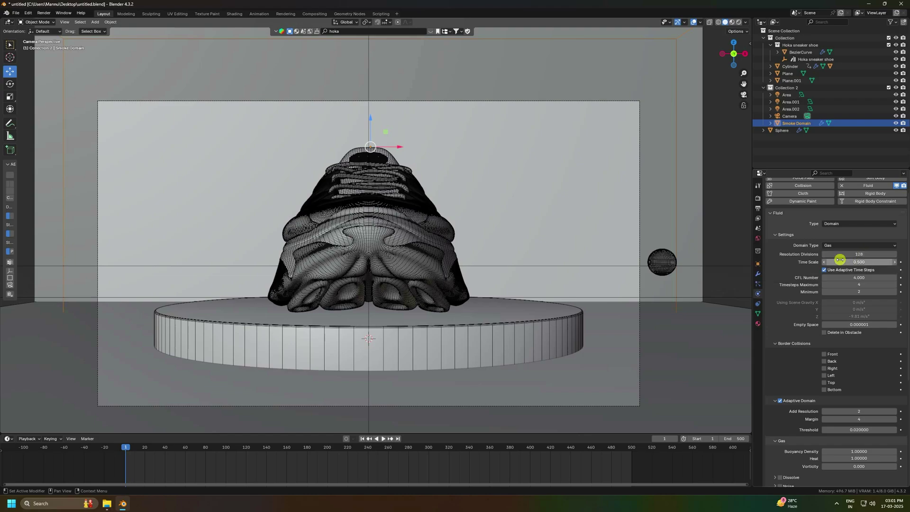
{"action": "left_click", "coordinate": [783, 130]}
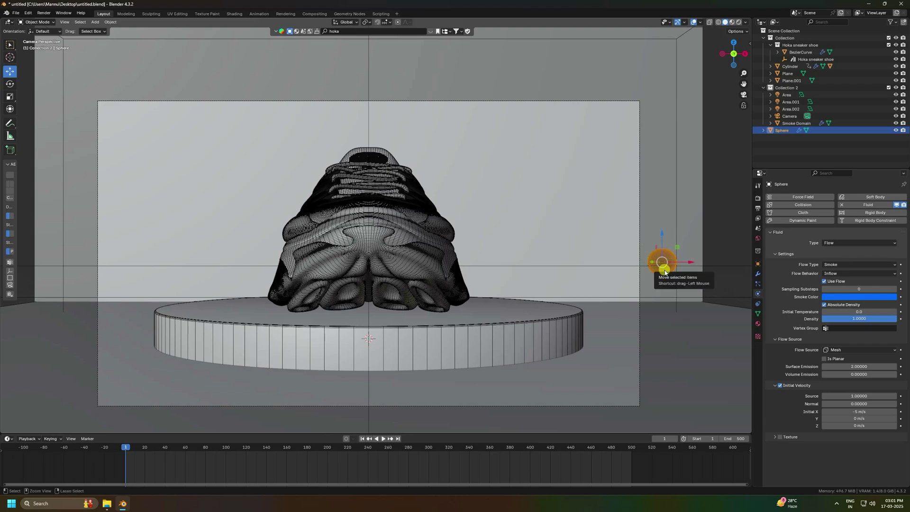
{"action": "key", "text": "ctrl+c"}
{"action": "key", "text": "ctrl+v"}
{"action": "left_click_drag", "start_coordinate": [693, 262], "coordinate": [104, 266]}
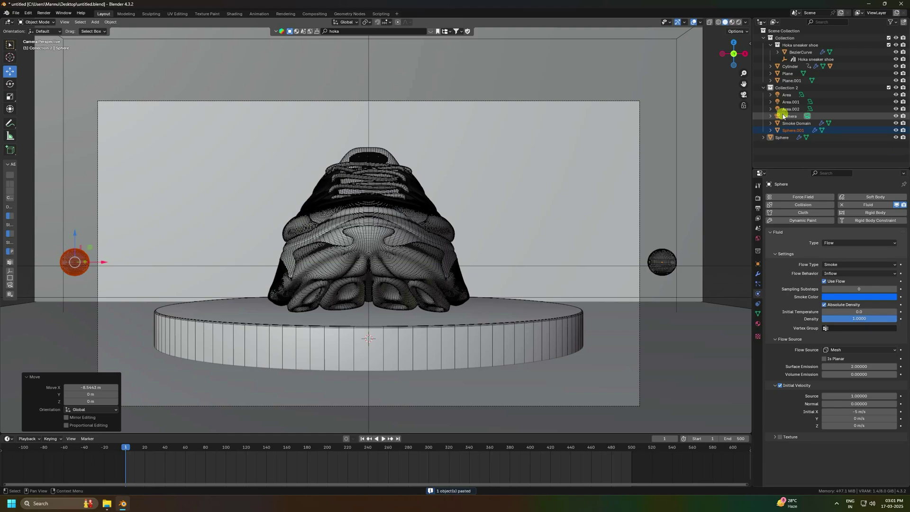
Set the duplicated emitter sphere's initial X velocity to 5 m/s and its smoke color to magenta (#FF00DD).
{"action": "left_click", "coordinate": [782, 138]}
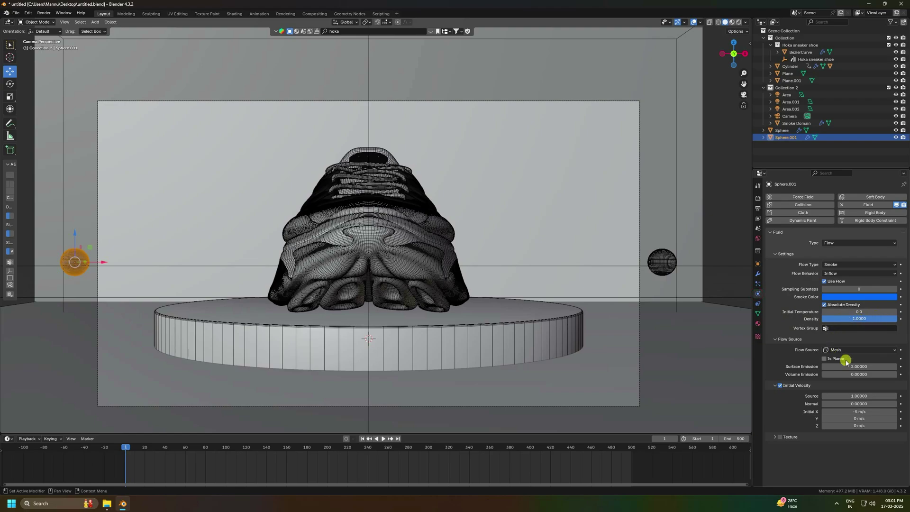
{"action": "left_click", "coordinate": [852, 413]}
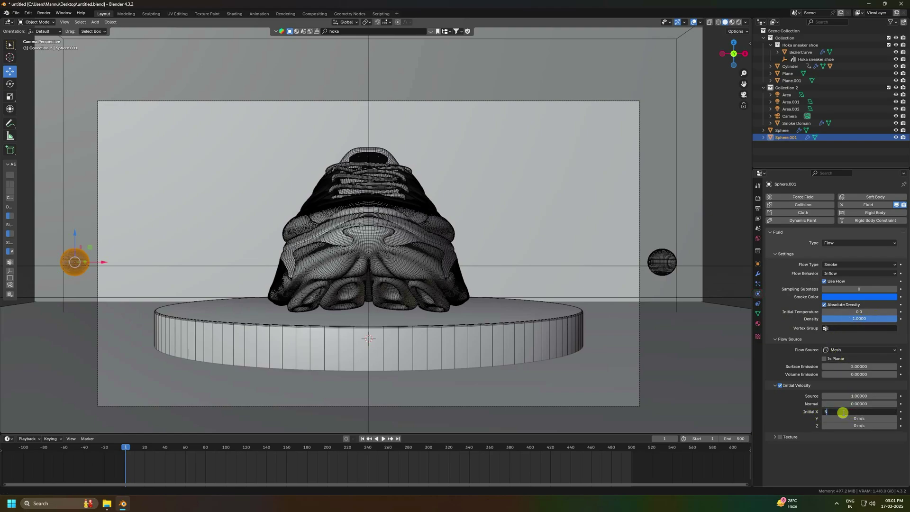
{"action": "key", "text": "Return"}
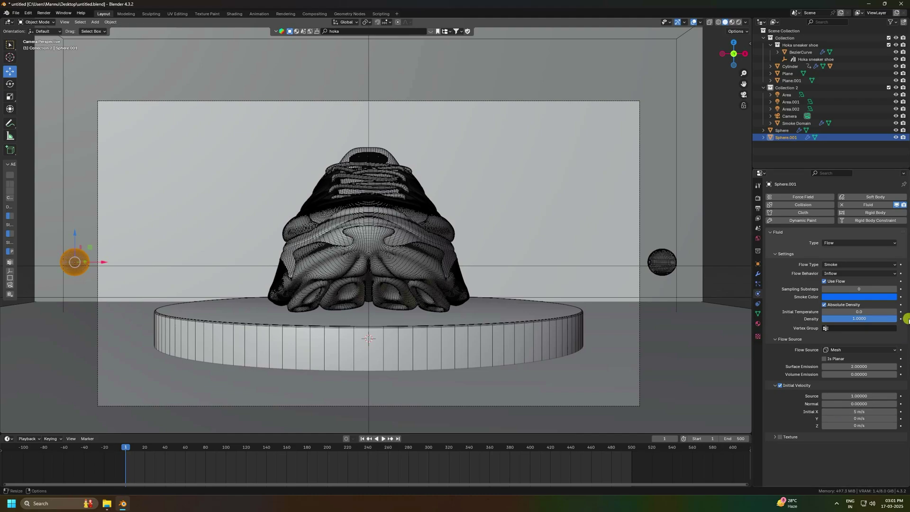
{"action": "left_click", "coordinate": [835, 297]}
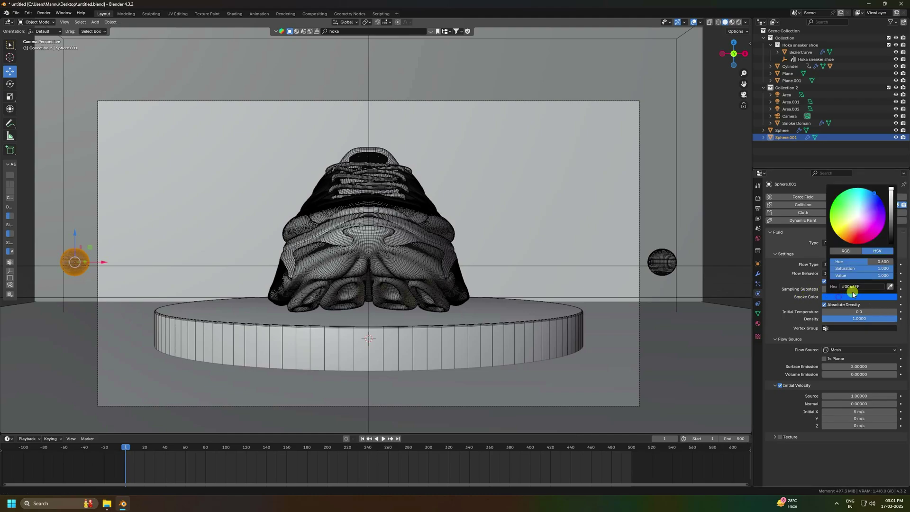
{"action": "left_click_drag", "start_coordinate": [874, 232], "coordinate": [879, 233]}
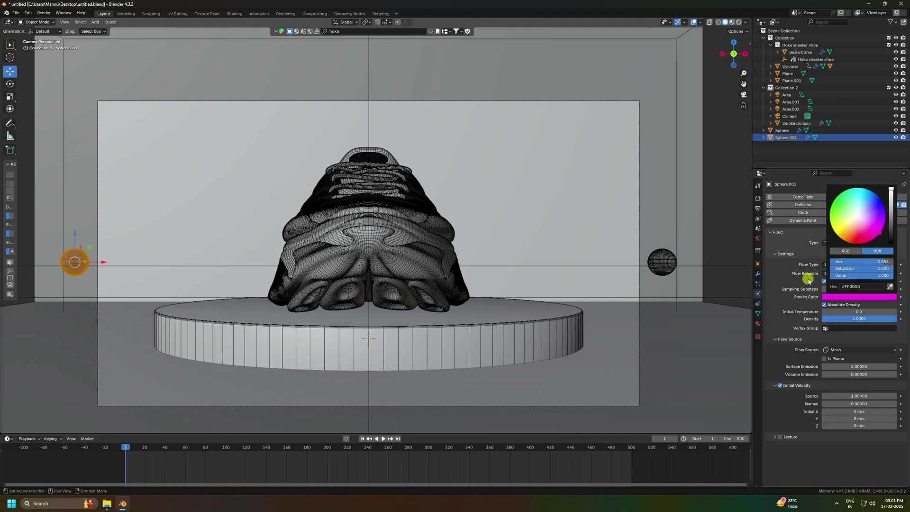
Set the smoke domain's cache end frame to 150 and bake the first few frames of the simulation.
{"action": "left_click", "coordinate": [792, 122]}
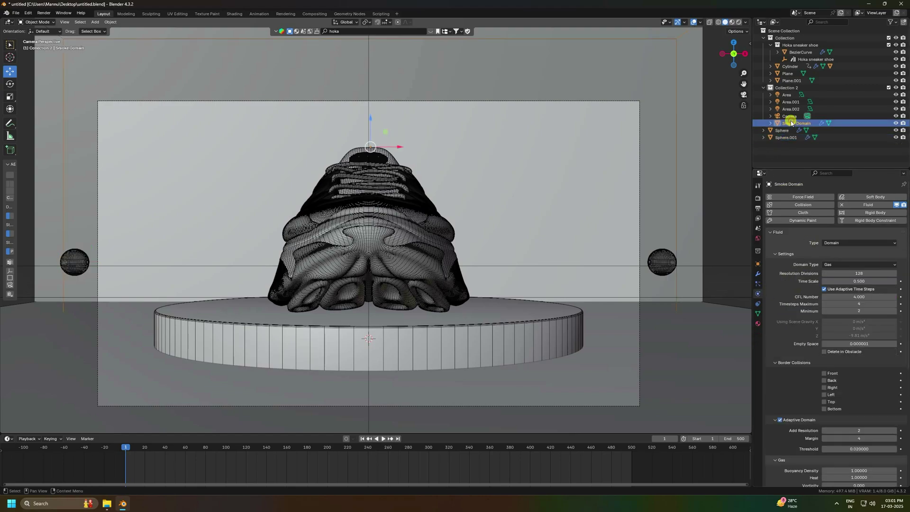
{"action": "scroll", "coordinate": [797, 301], "scroll_direction": "down", "scroll_amount": 8}
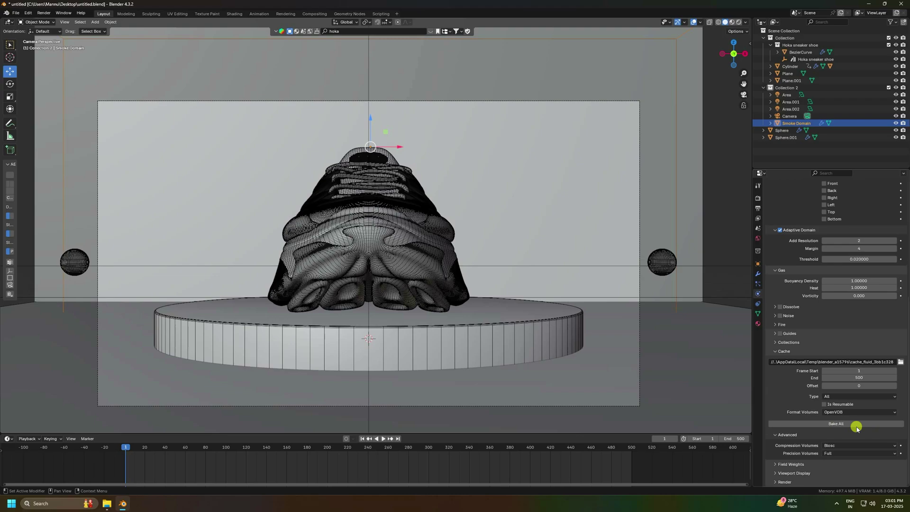
{"action": "left_click", "coordinate": [849, 378]}
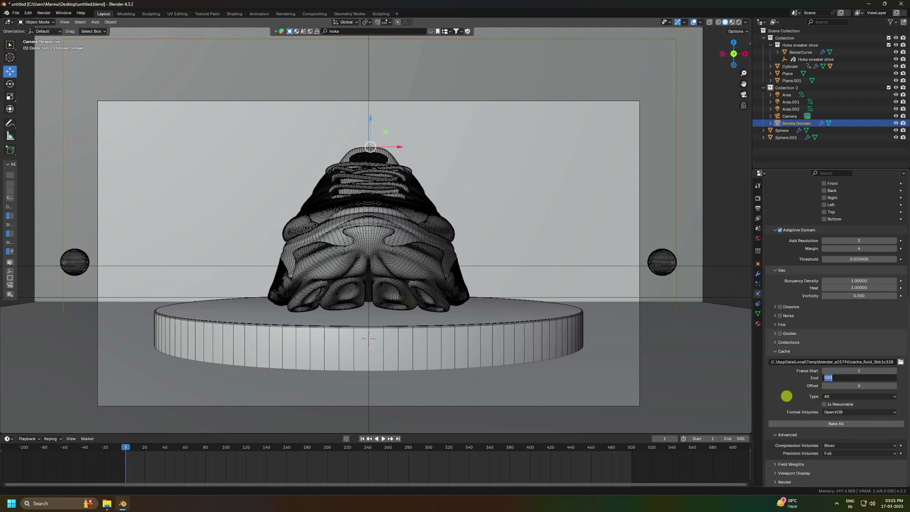
{"action": "type", "text": "150"}
{"action": "key", "text": "Return"}
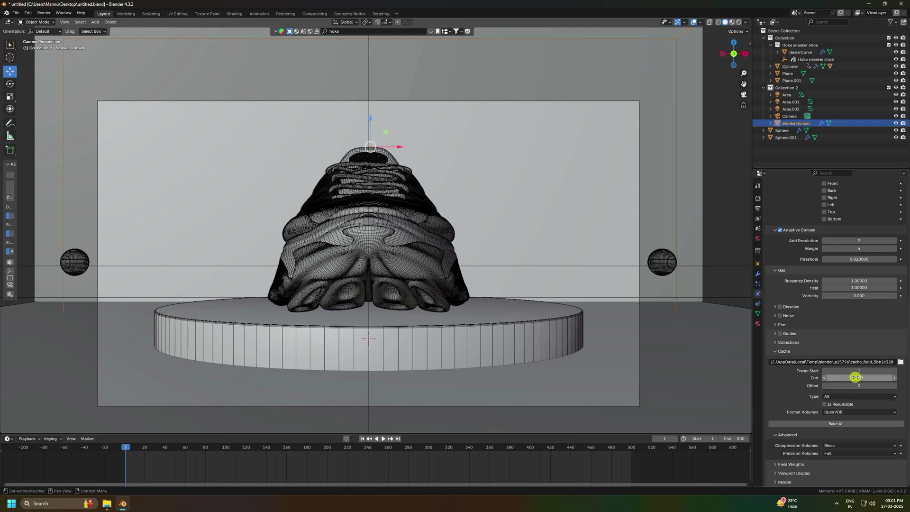
{"action": "left_click", "coordinate": [832, 421]}
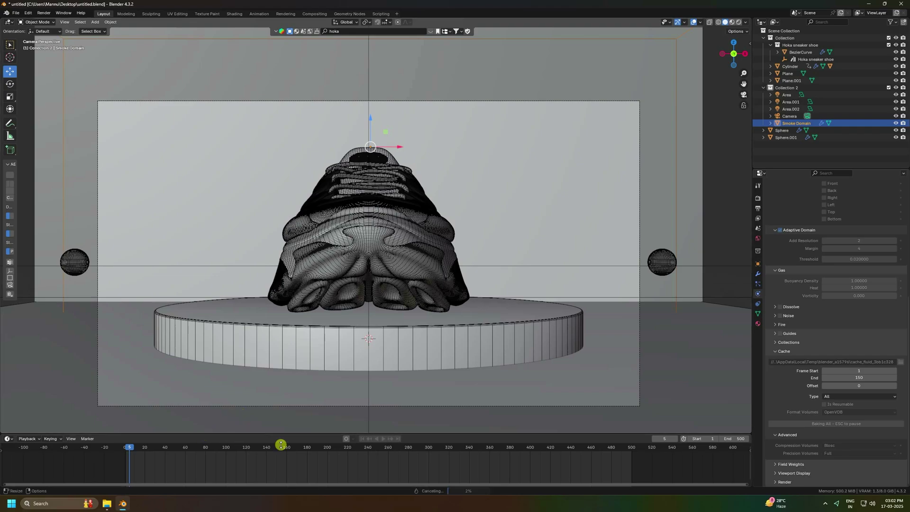
{"action": "left_click", "coordinate": [363, 439]}
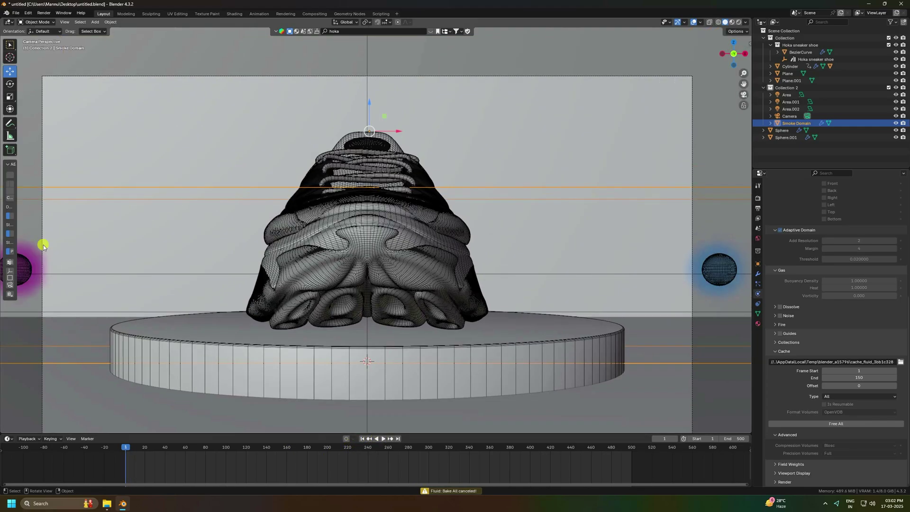
Free the smoke domain's baked simulation and set its resolution divisions to 84.
{"action": "middle_click_drag", "start_coordinate": [45, 244], "coordinate": [218, 250]}
{"action": "scroll", "coordinate": [299, 224], "scroll_direction": "up", "scroll_amount": 3}
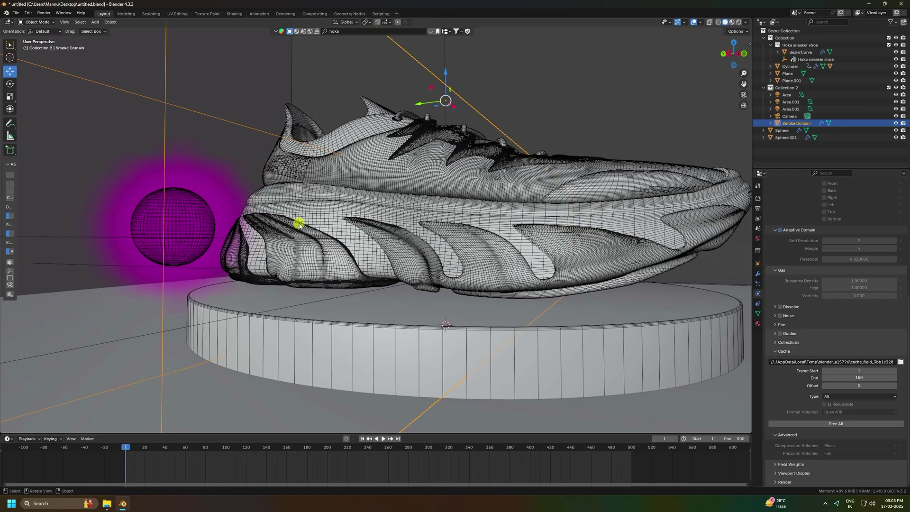
{"action": "middle_click_drag", "start_coordinate": [367, 260], "coordinate": [442, 270]}
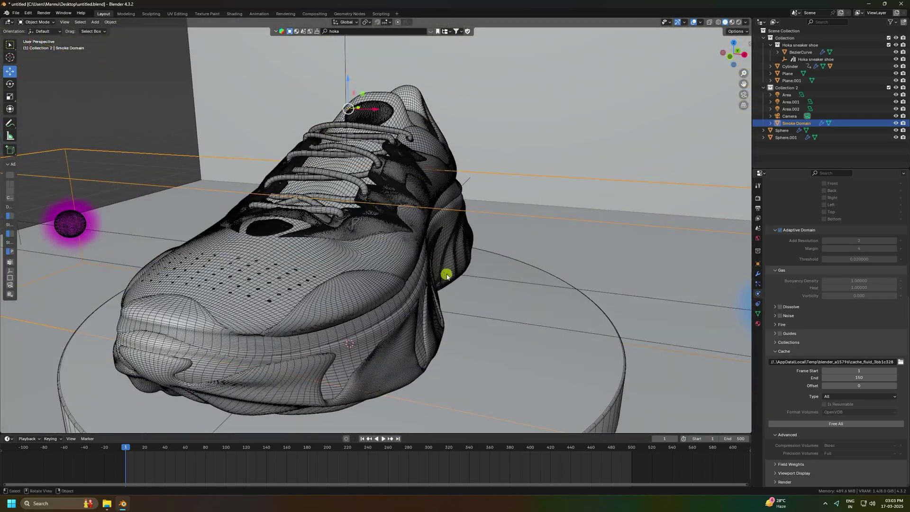
{"action": "left_click", "coordinate": [854, 424]}
{"action": "scroll", "coordinate": [834, 422], "scroll_direction": "up", "scroll_amount": 10}
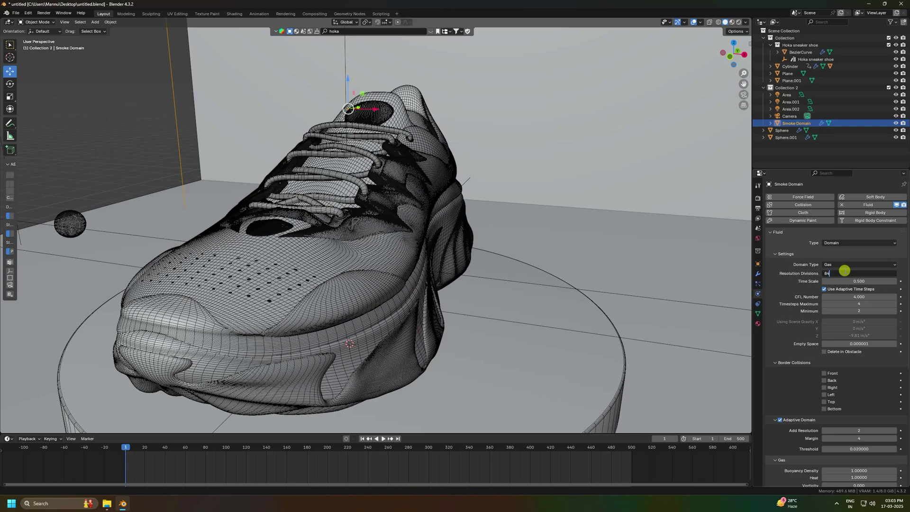
{"action": "key", "text": "Return"}
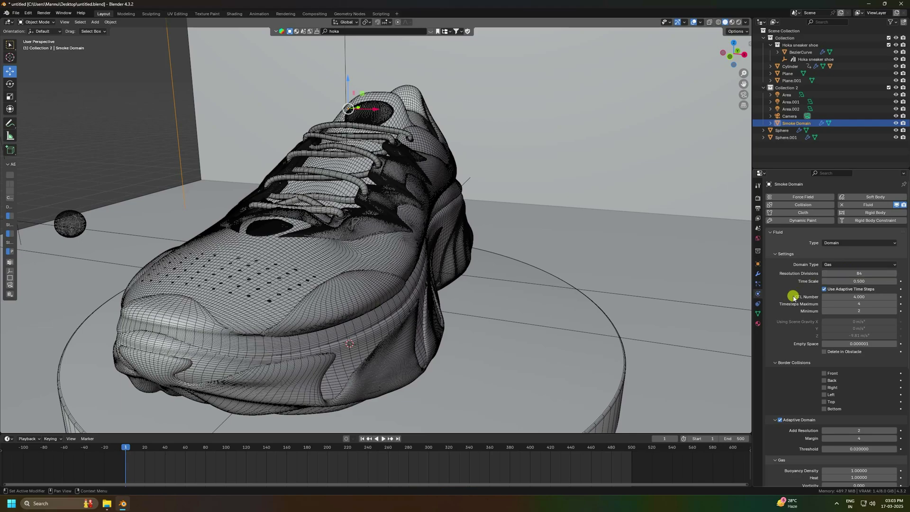
Bake a test of the smoke simulation to about frame 30 and play it back from frame 1 to inspect both smoke streams.
{"action": "scroll", "coordinate": [795, 292], "scroll_direction": "down", "scroll_amount": 10}
{"action": "left_click", "coordinate": [829, 424]}
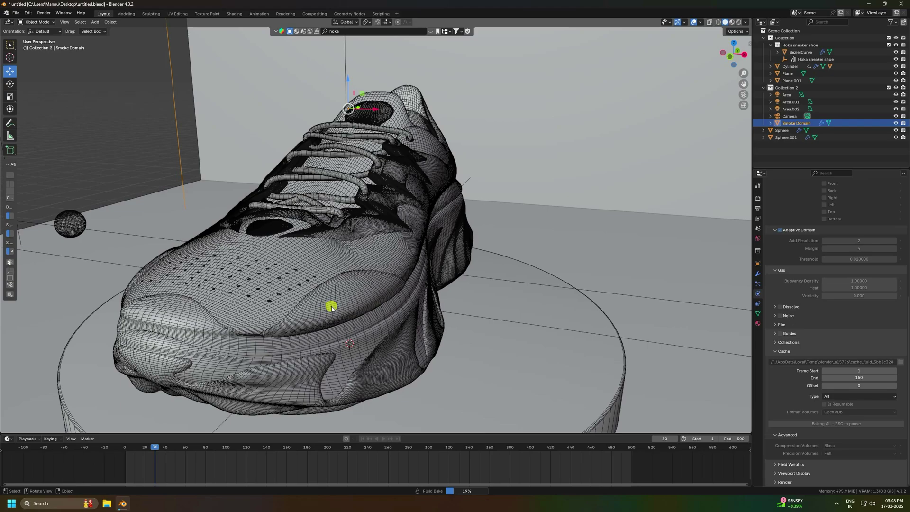
{"action": "key", "text": "Escape"}
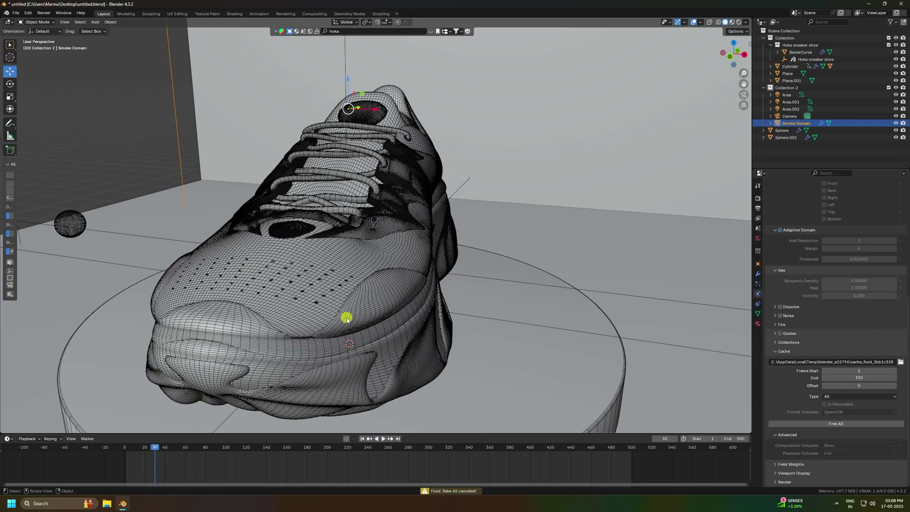
{"action": "left_click", "coordinate": [362, 439]}
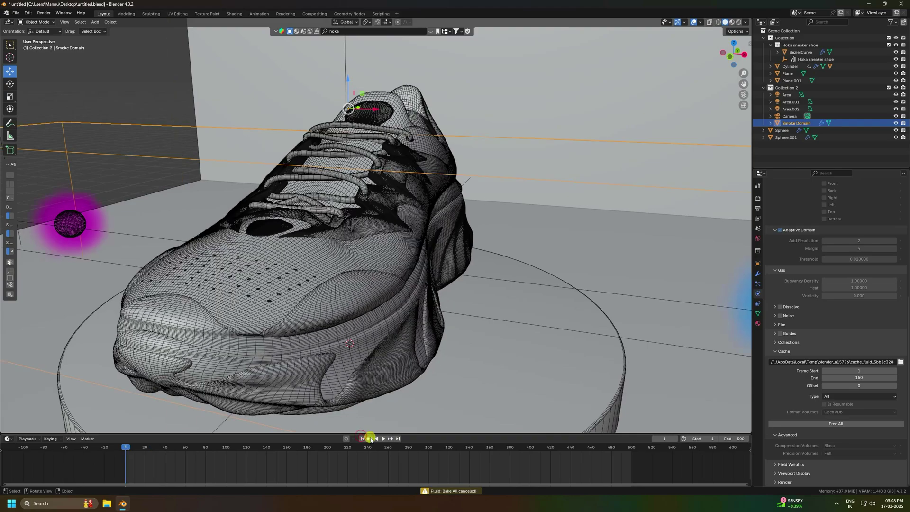
{"action": "left_click", "coordinate": [383, 438]}
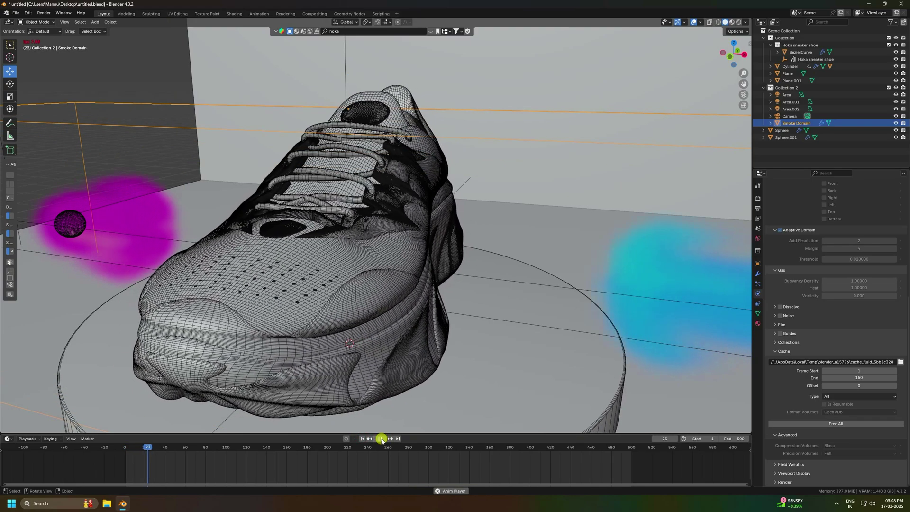
{"action": "middle_click_drag", "start_coordinate": [187, 321], "coordinate": [209, 309]}
{"action": "middle_click_drag", "start_coordinate": [420, 322], "coordinate": [411, 319]}
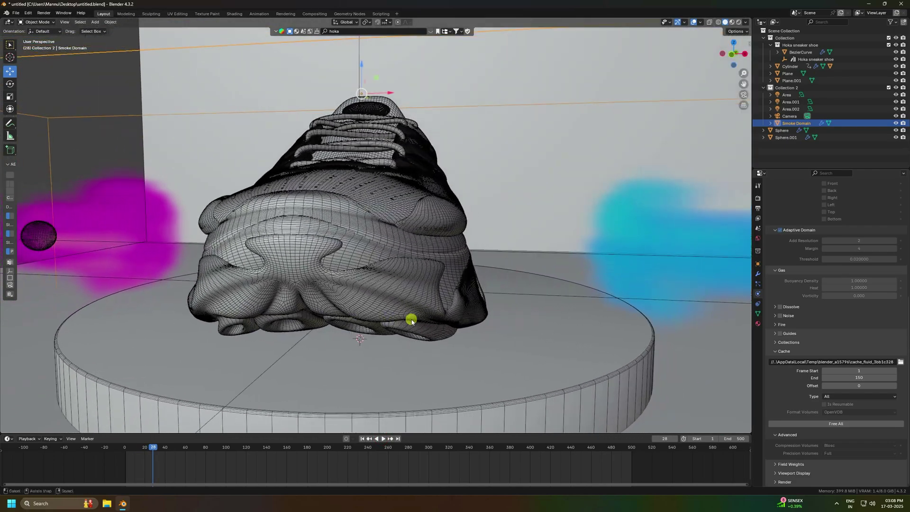
Free the smoke domain's test bake and enable Dissolve with a time of 125.
{"action": "left_click", "coordinate": [860, 425]}
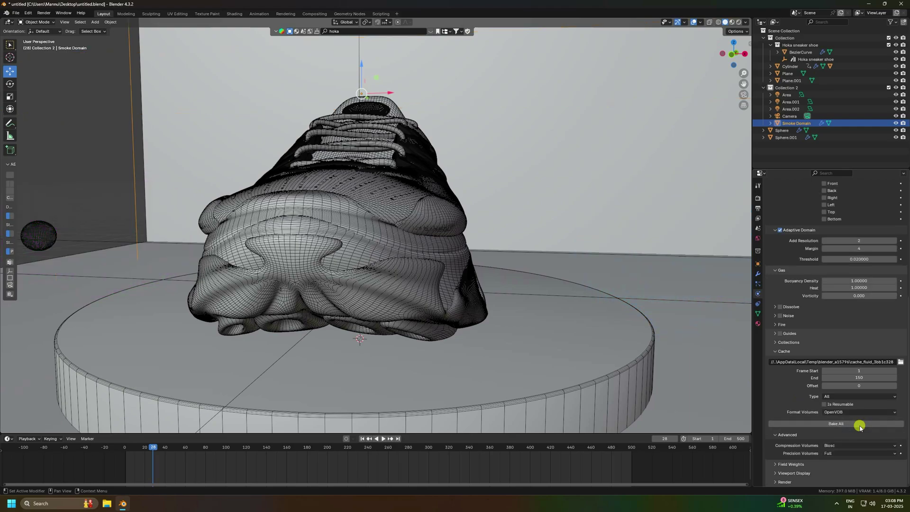
{"action": "left_click", "coordinate": [778, 309]}
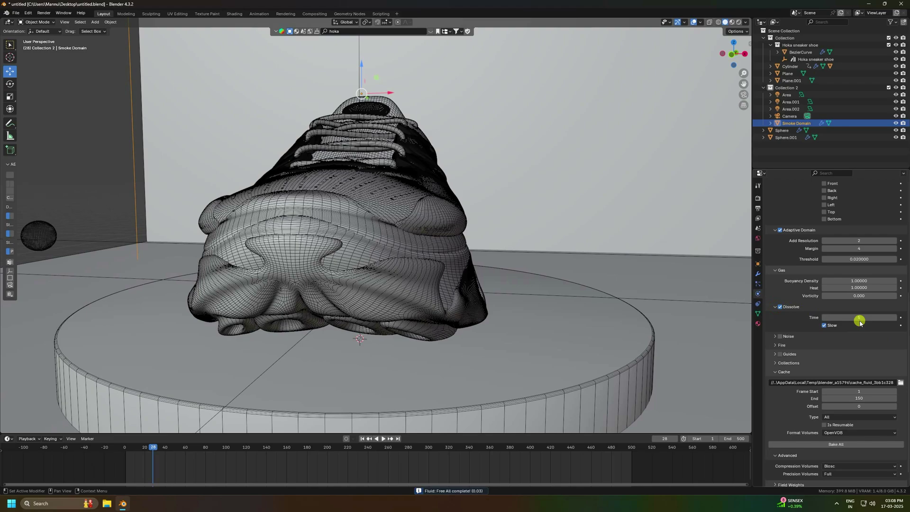
{"action": "double_click", "coordinate": [857, 317]}
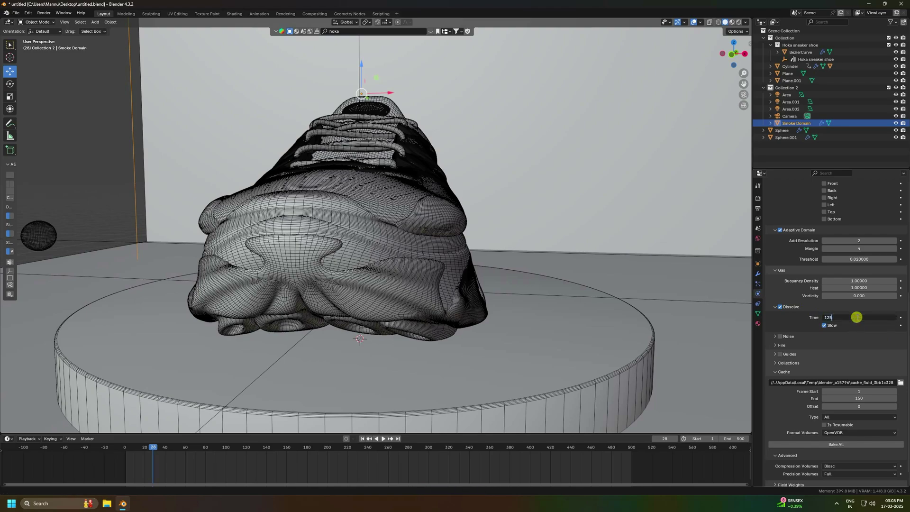
{"action": "key", "text": "Return"}
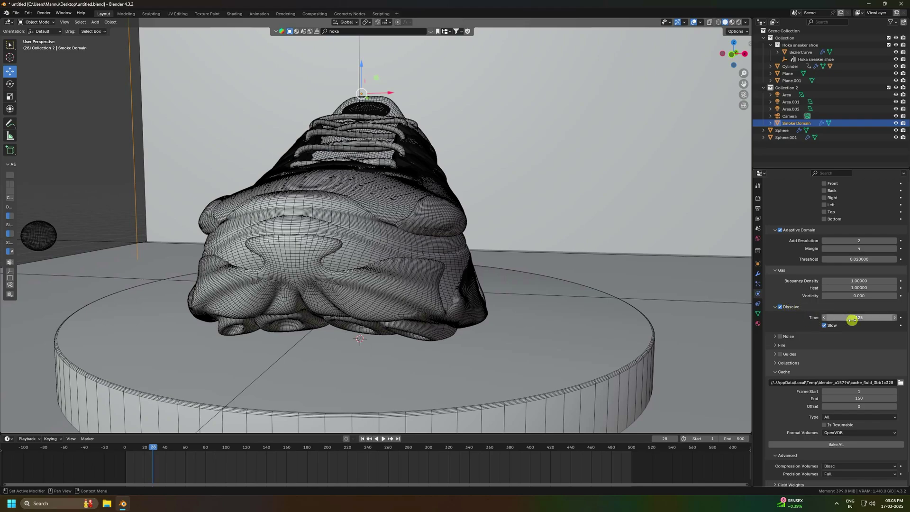
Keep the smoke domain type as Gas and lower its resolution divisions to 82.
{"action": "scroll", "coordinate": [796, 429], "scroll_direction": "up", "scroll_amount": 7}
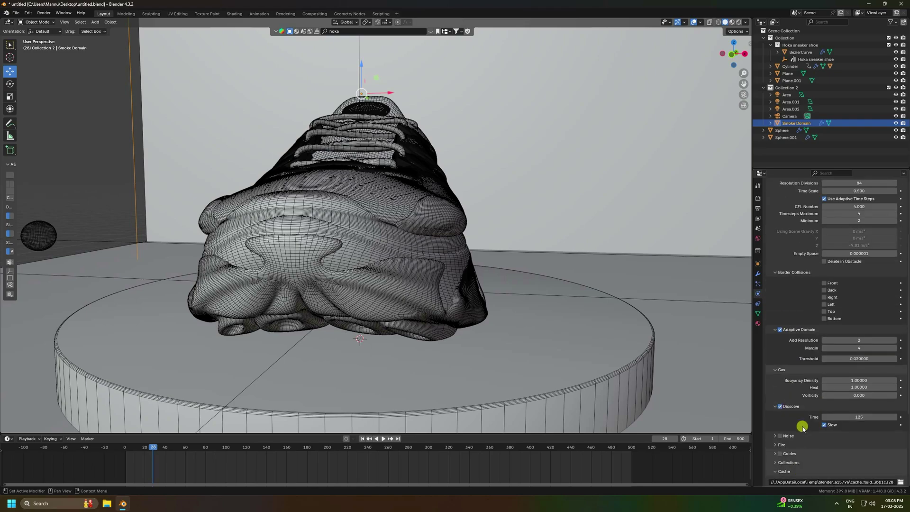
{"action": "scroll", "coordinate": [795, 403], "scroll_direction": "up", "scroll_amount": 2}
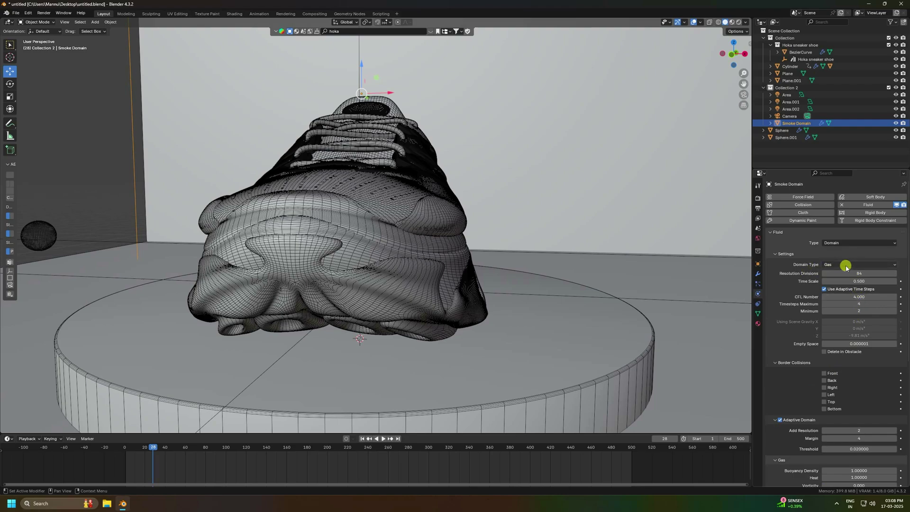
{"action": "left_click", "coordinate": [840, 265]}
{"action": "left_click", "coordinate": [830, 274]}
{"action": "left_click", "coordinate": [833, 264]}
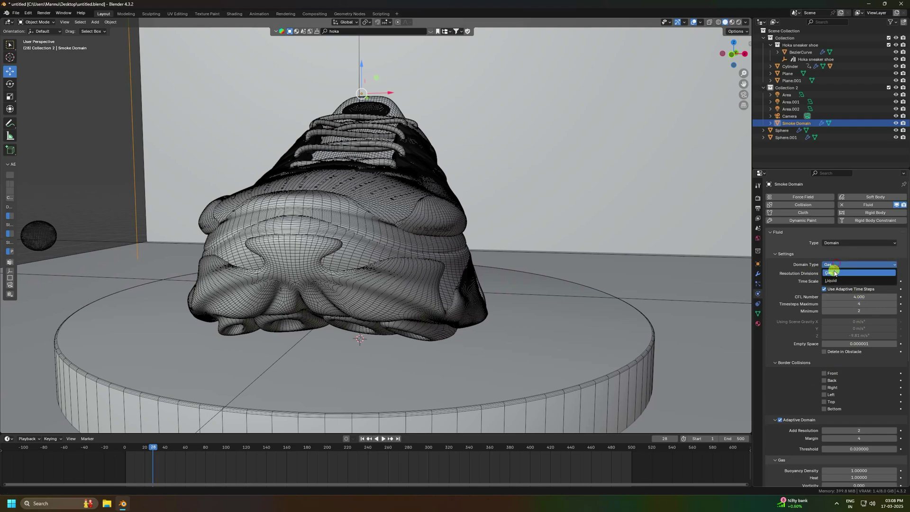
{"action": "left_click", "coordinate": [833, 273]}
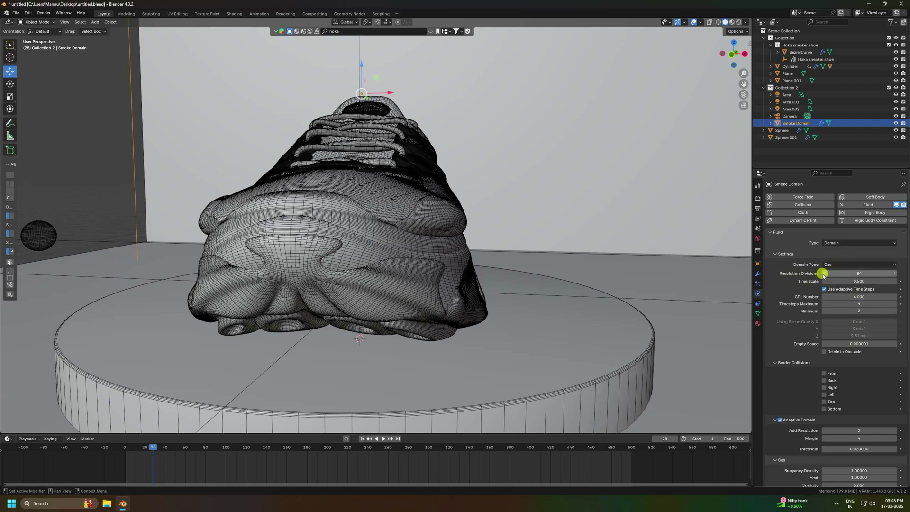
{"action": "left_click", "coordinate": [825, 274]}
{"action": "left_click", "coordinate": [824, 273]}
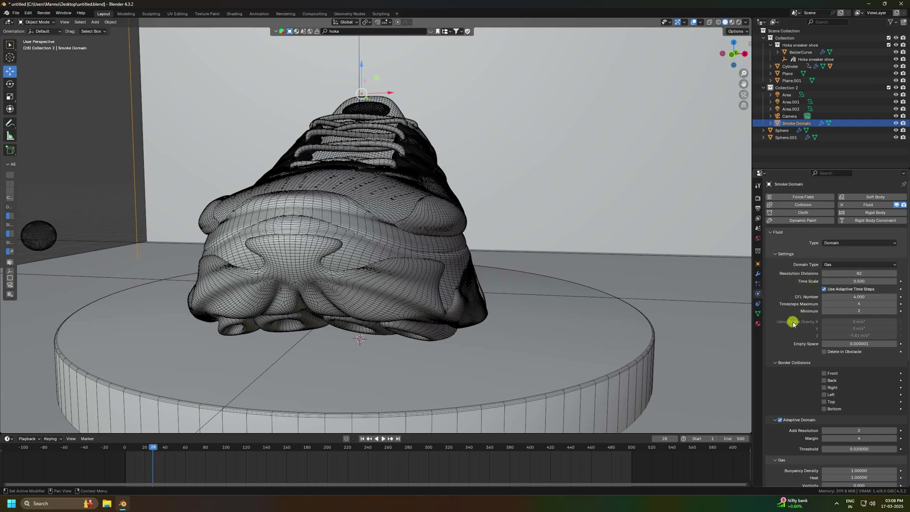
Bake the smoke simulation to about frame 54, stop the bake, and inspect the smoke around the sneaker at frame 51.
{"action": "scroll", "coordinate": [793, 324], "scroll_direction": "down", "scroll_amount": 10}
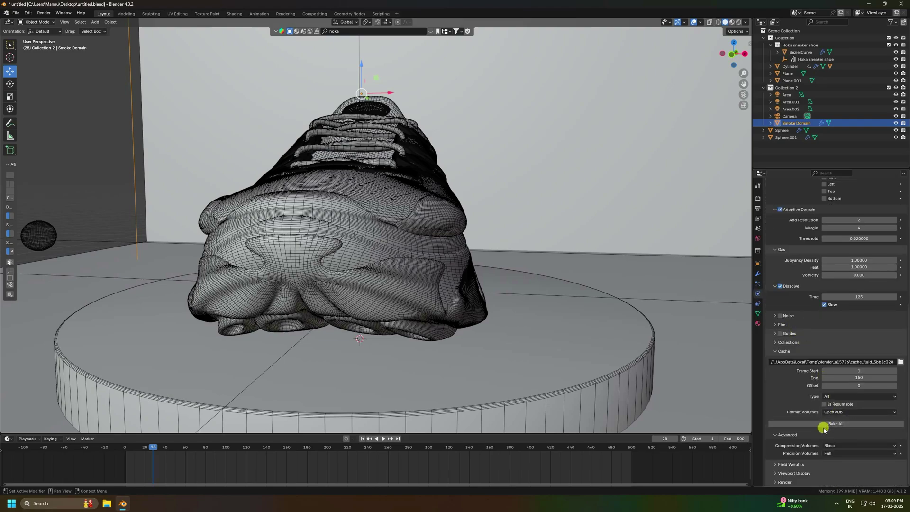
{"action": "left_click", "coordinate": [823, 425]}
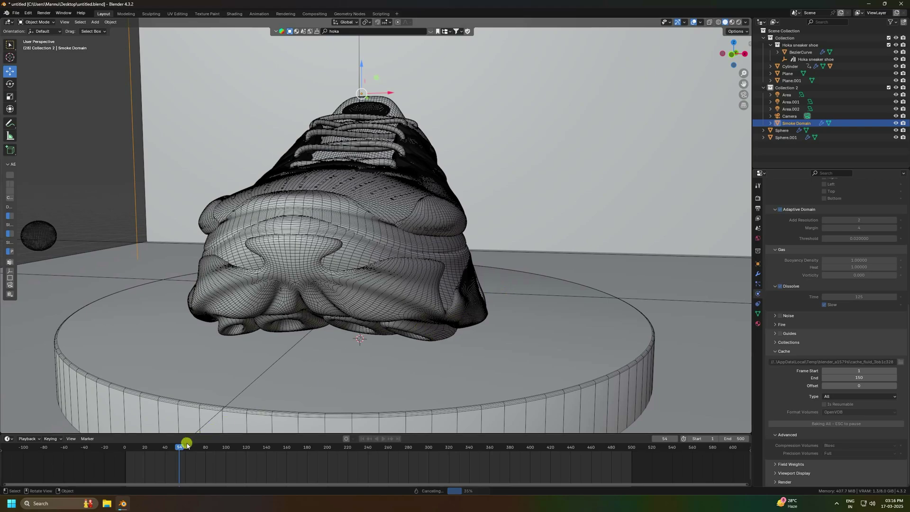
{"action": "key", "text": "Escape"}
{"action": "left_click_drag", "start_coordinate": [179, 448], "coordinate": [176, 448]}
{"action": "scroll", "coordinate": [363, 219], "scroll_direction": "down", "scroll_amount": 2}
{"action": "middle_click_drag", "start_coordinate": [364, 220], "coordinate": [334, 250]}
{"action": "scroll", "coordinate": [346, 244], "scroll_direction": "up", "scroll_amount": 3}
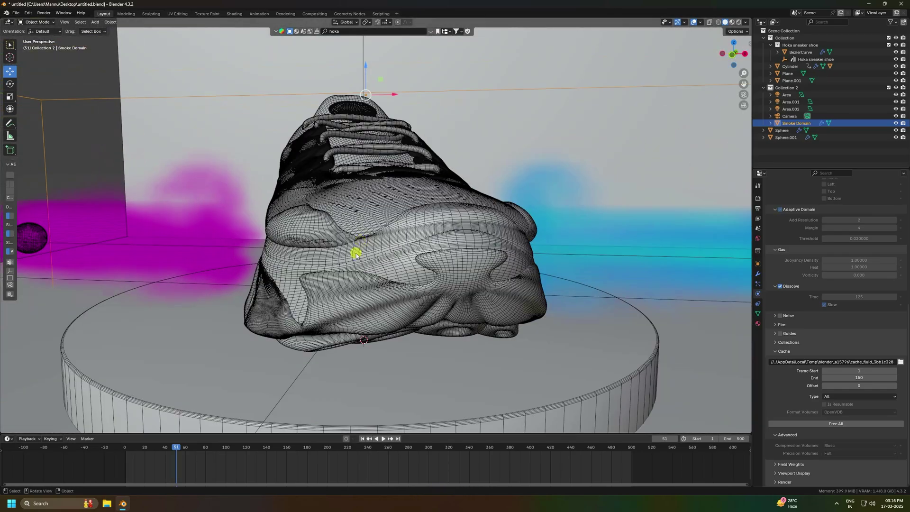
Preview the smoke with rendered shading from the camera view, and return the viewport to solid shading.
{"action": "left_click", "coordinate": [737, 23]}
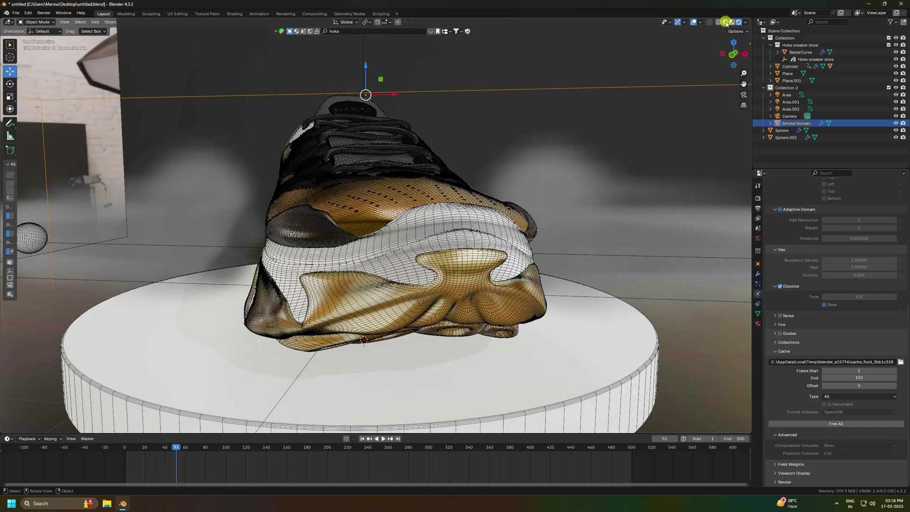
{"action": "middle_click_drag", "start_coordinate": [261, 185], "coordinate": [439, 257]}
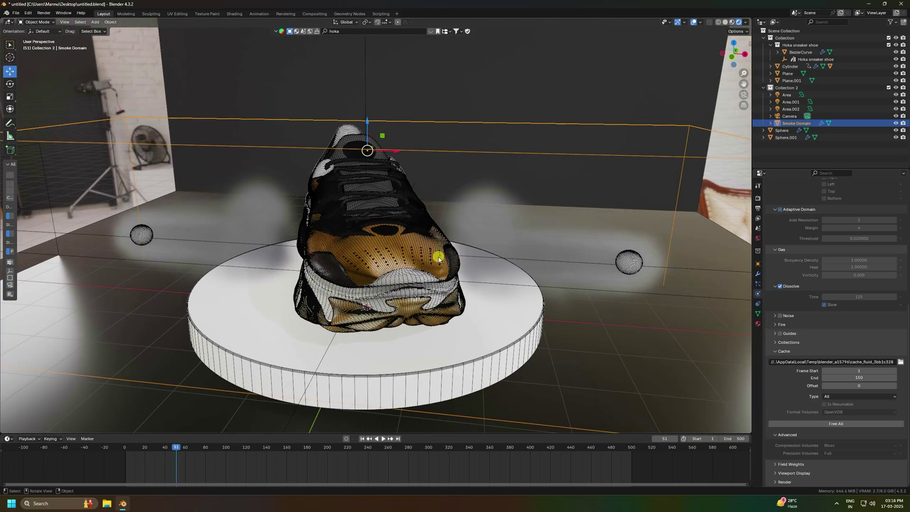
{"action": "key", "text": "KP_0"}
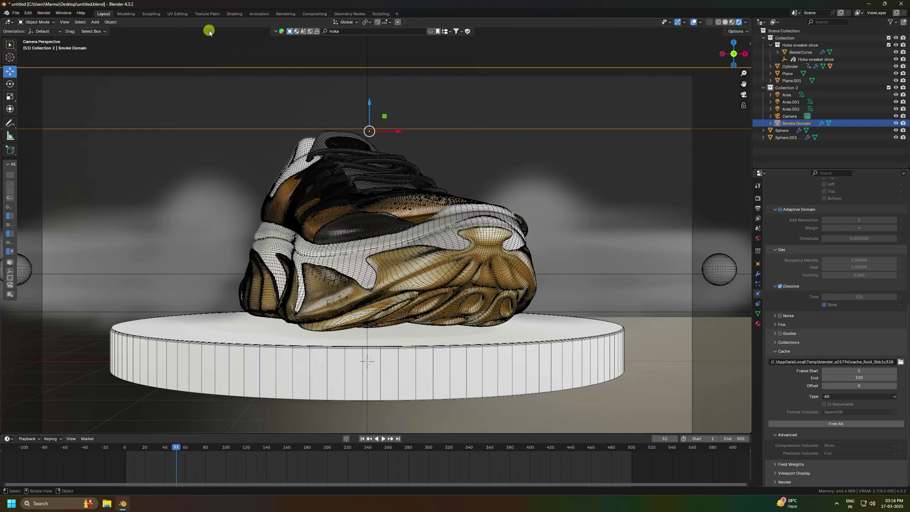
{"action": "left_click", "coordinate": [725, 22]}
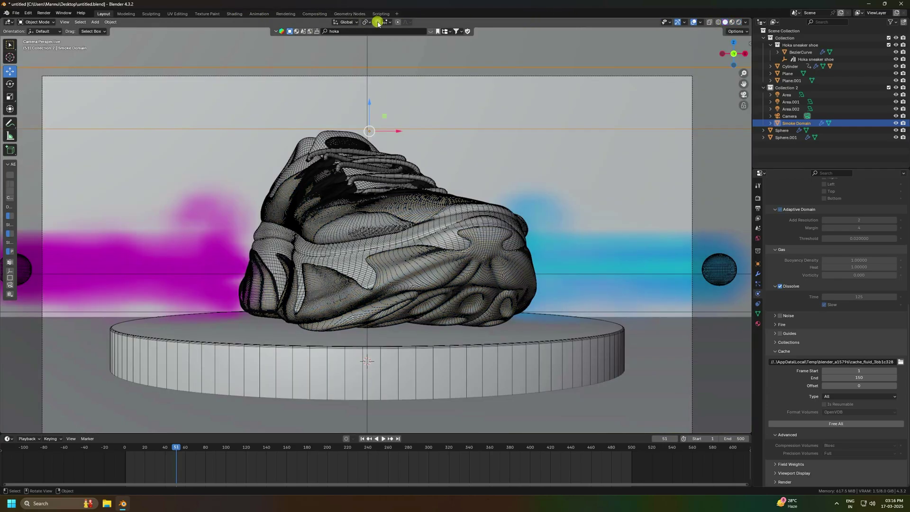
Switch to the Shading workspace and add an Attribute node before the Principled Volume in the smoke domain material.
{"action": "left_click", "coordinate": [234, 14]}
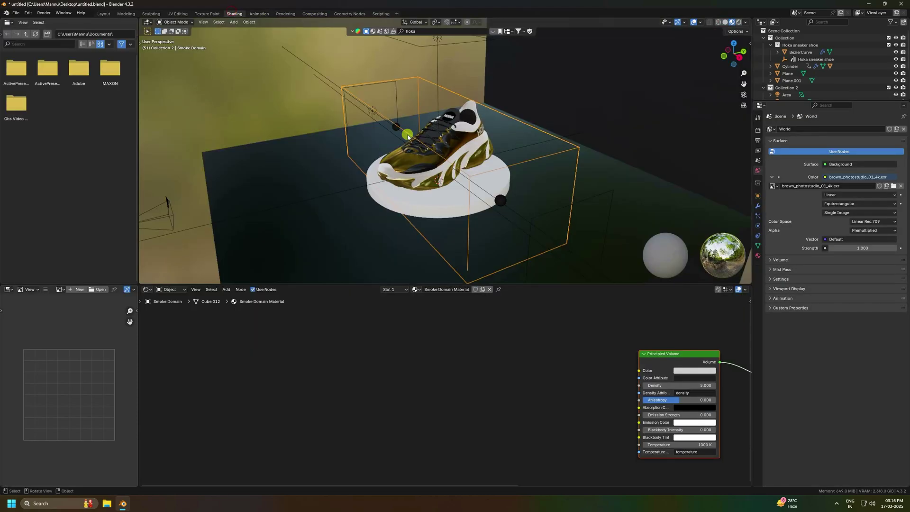
{"action": "middle_click_drag", "start_coordinate": [596, 336], "coordinate": [459, 311]}
{"action": "scroll", "coordinate": [464, 319], "scroll_direction": "up", "scroll_amount": 2}
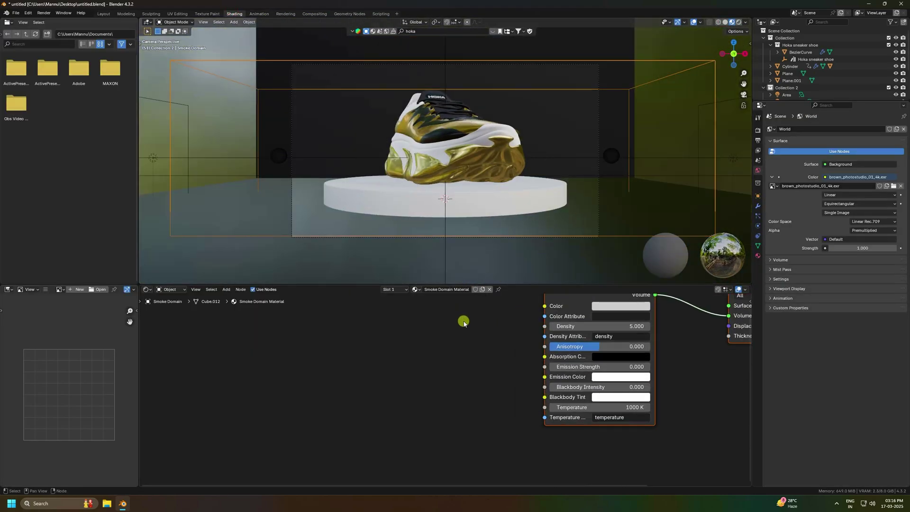
{"action": "left_click", "coordinate": [341, 335]}
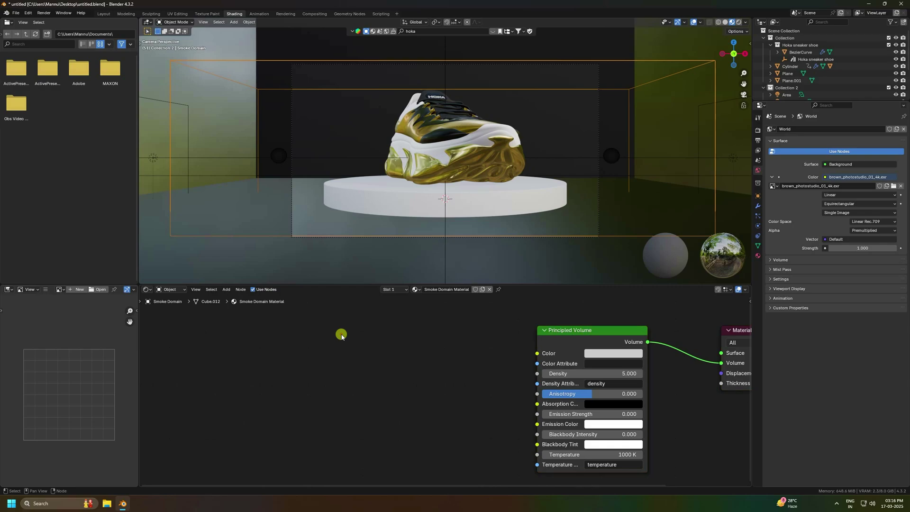
{"action": "scroll", "coordinate": [483, 168], "scroll_direction": "up", "scroll_amount": 3}
{"action": "key", "text": "shift+a"}
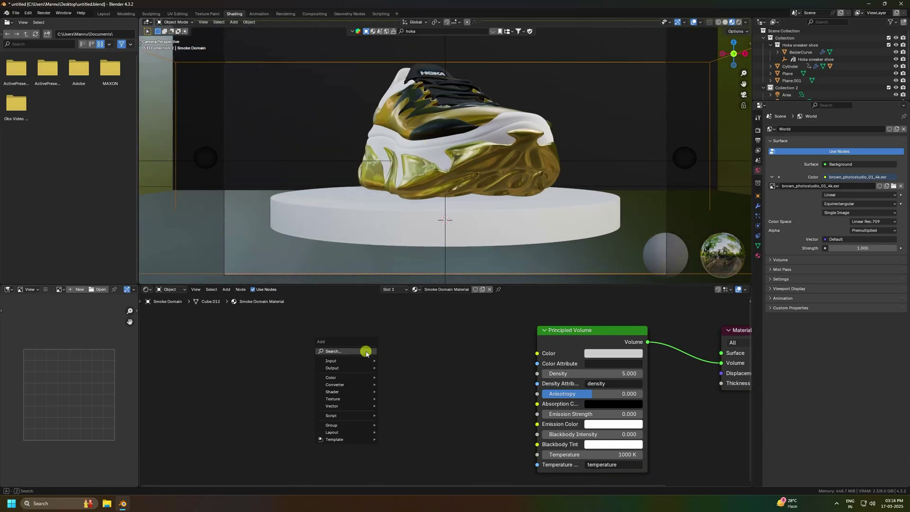
{"action": "left_click", "coordinate": [367, 351]}
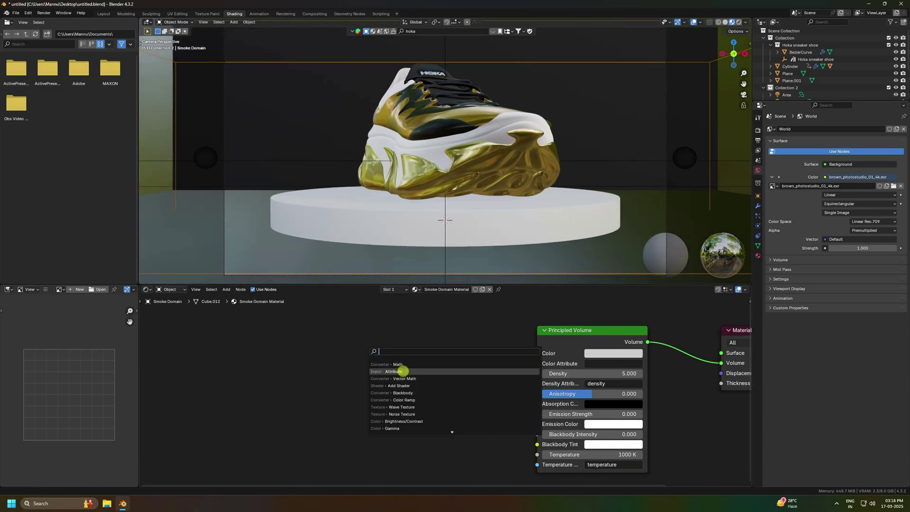
{"action": "left_click", "coordinate": [402, 372]}
{"action": "left_click", "coordinate": [301, 332]}
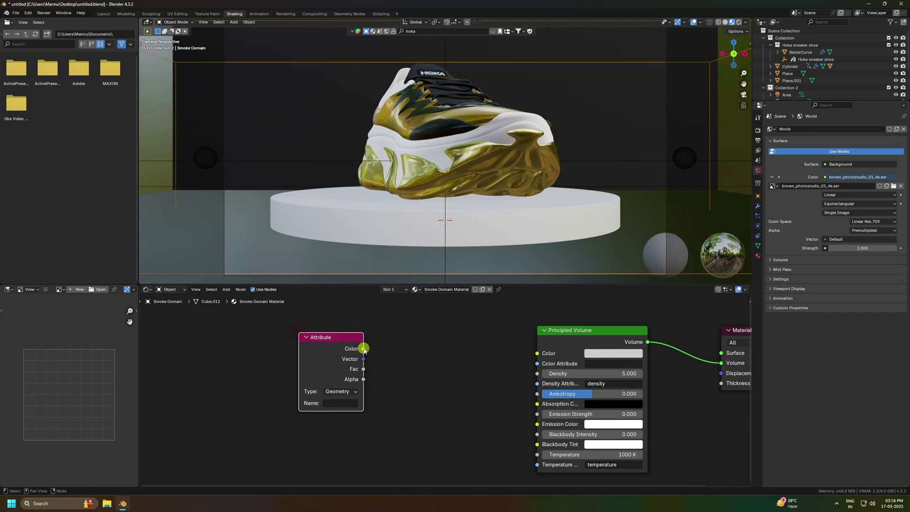
Connect the Attribute node's Color output to the Principled Volume's Color input and set the attribute name to color.
{"action": "left_click_drag", "start_coordinate": [364, 349], "coordinate": [537, 353]}
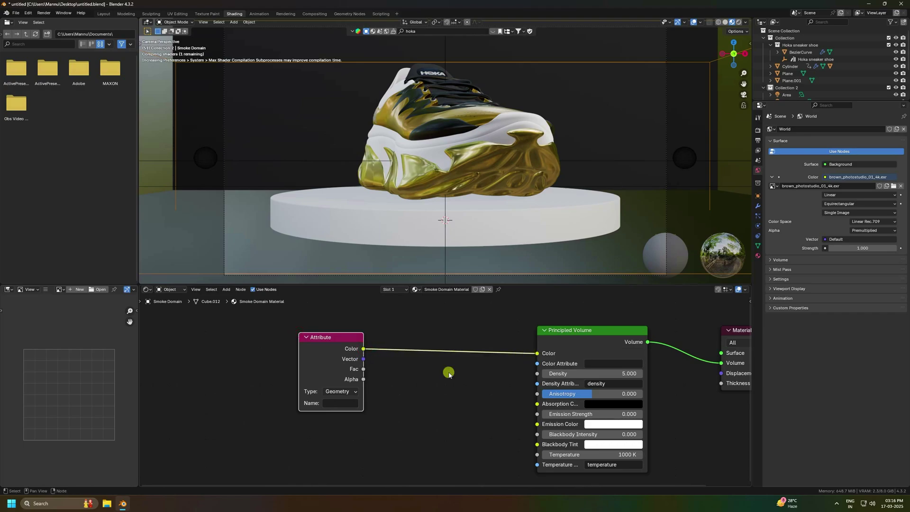
{"action": "left_click", "coordinate": [329, 404]}
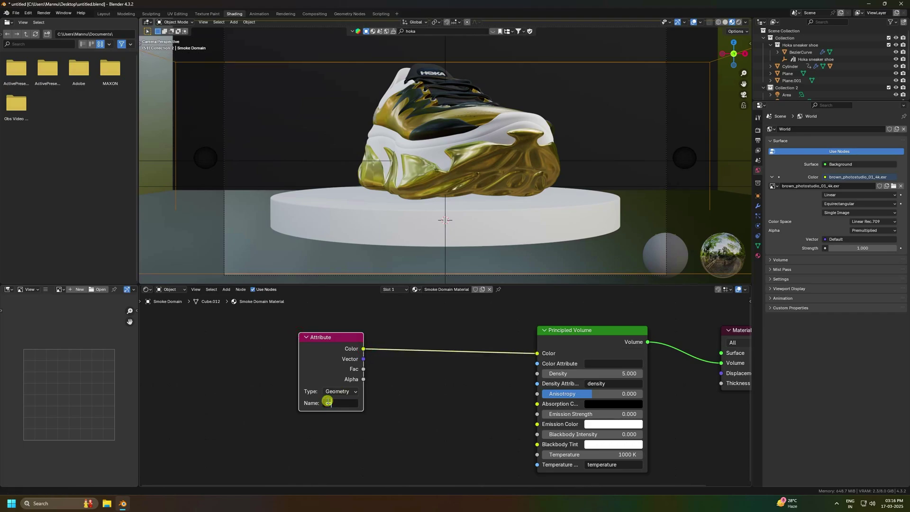
{"action": "key", "text": "Return"}
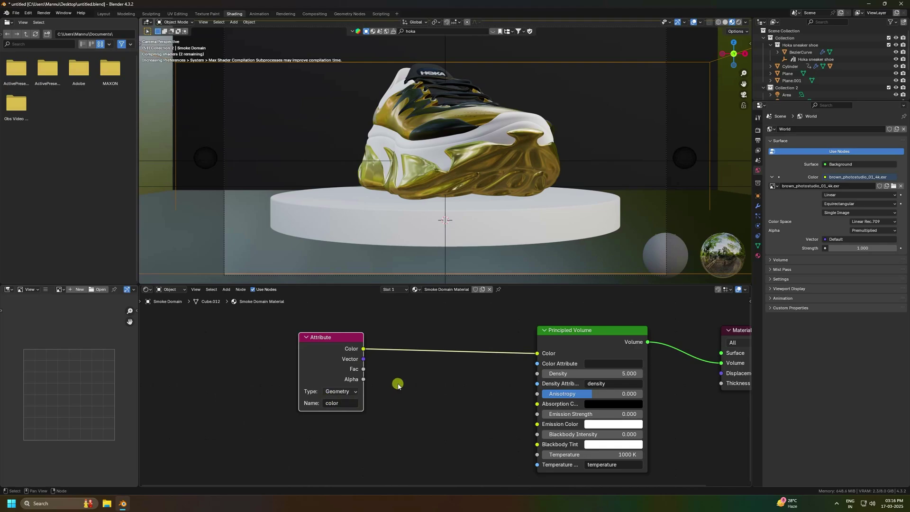
Insert a Vector Math node between the color Attribute and Principled Volume, set it to Scale, and set the scale to 2.
{"action": "key", "text": "shift+a"}
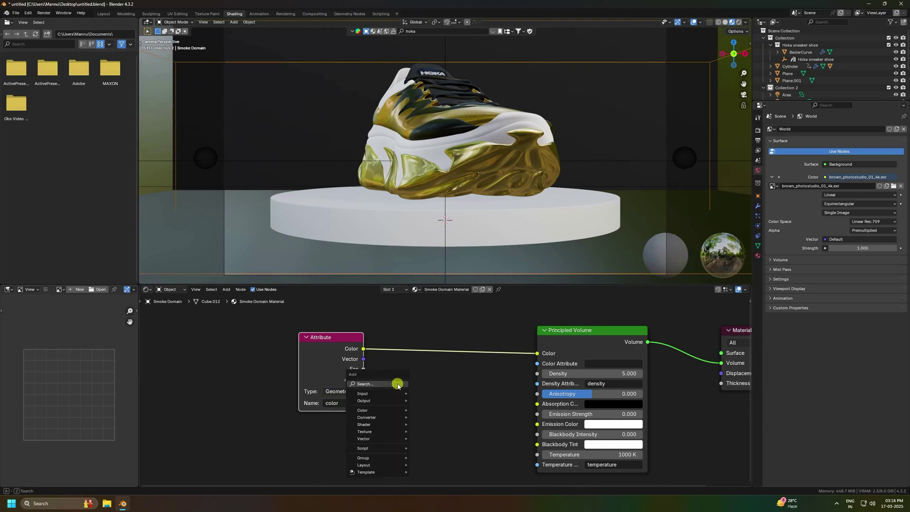
{"action": "left_click", "coordinate": [397, 385]}
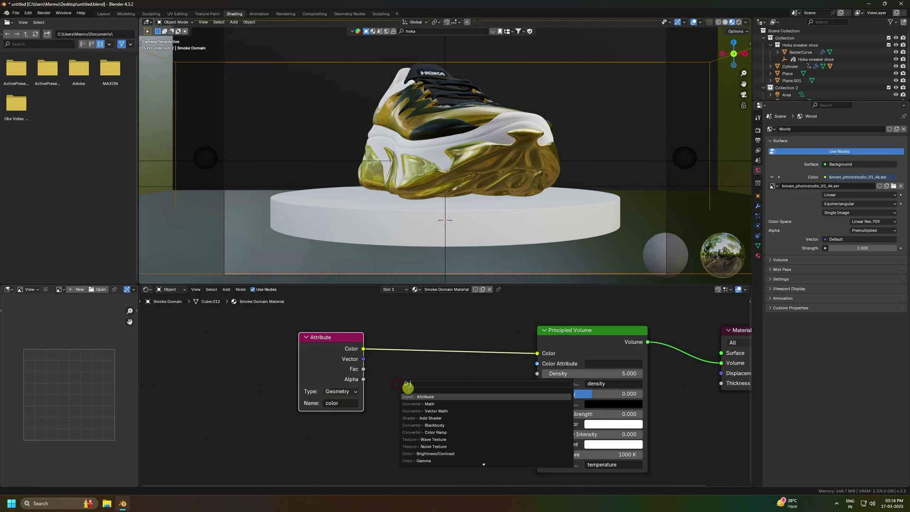
{"action": "left_click", "coordinate": [428, 411]}
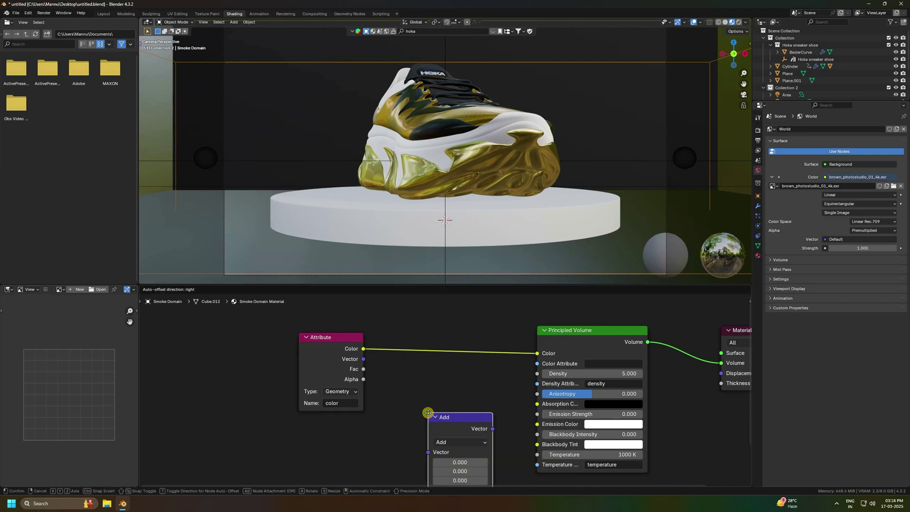
{"action": "left_click", "coordinate": [425, 338]}
{"action": "left_click", "coordinate": [444, 359]}
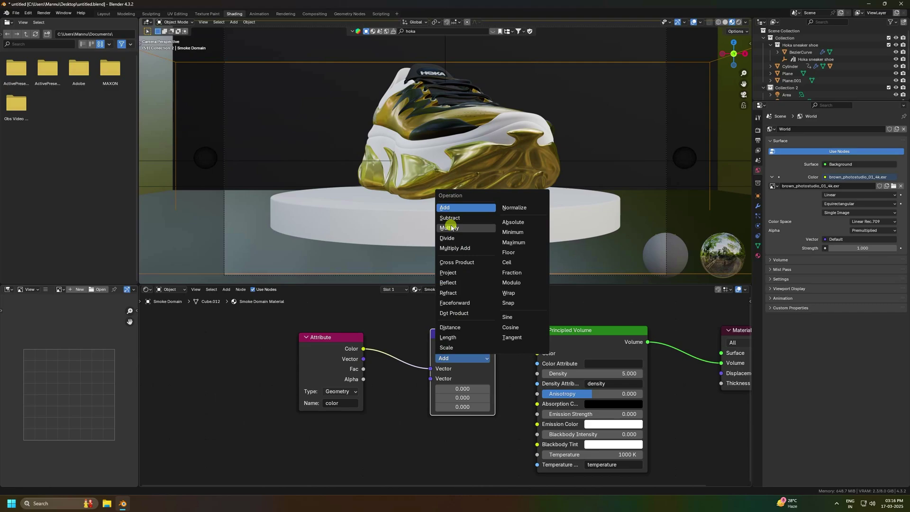
{"action": "left_click", "coordinate": [447, 348]}
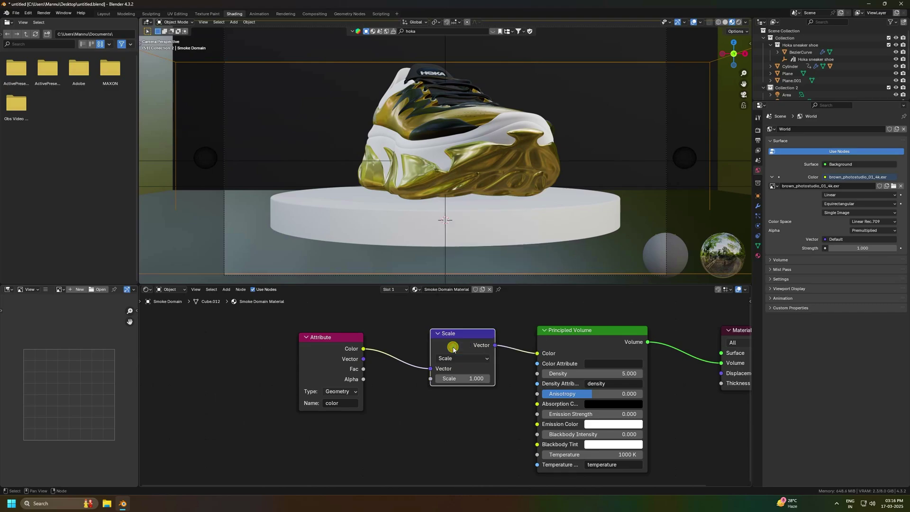
{"action": "left_click", "coordinate": [455, 379]}
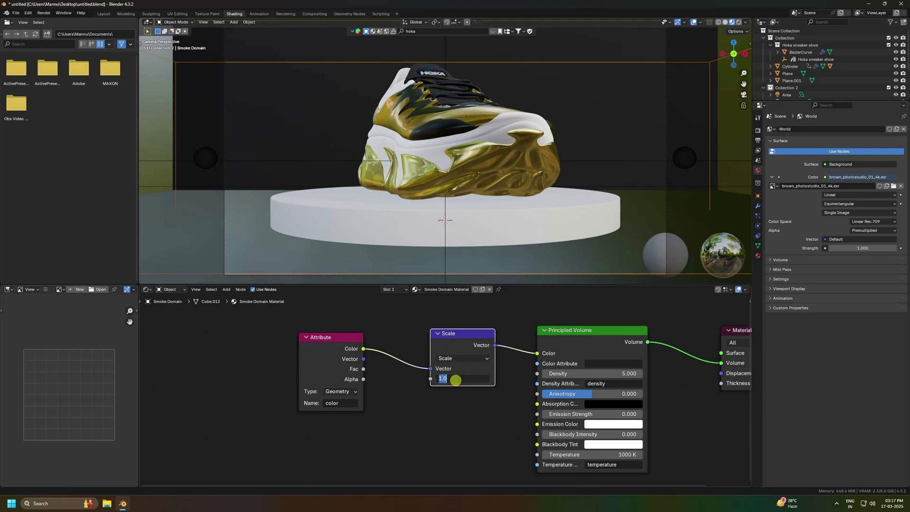
{"action": "key", "text": "Return"}
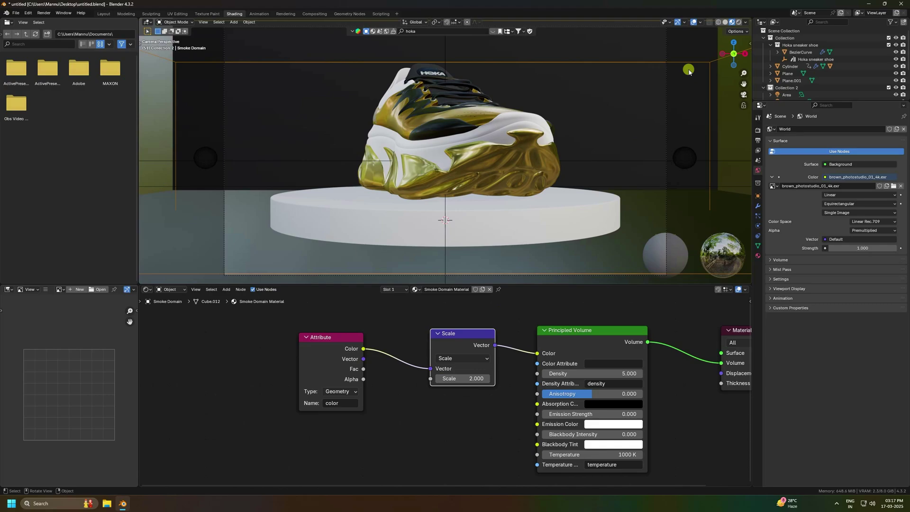
Show the viewport in rendered shading and set the render engine to Cycles with GPU Compute as the device.
{"action": "left_click", "coordinate": [739, 22]}
{"action": "scroll", "coordinate": [422, 147], "scroll_direction": "up", "scroll_amount": 5}
{"action": "scroll", "coordinate": [427, 149], "scroll_direction": "down", "scroll_amount": 3}
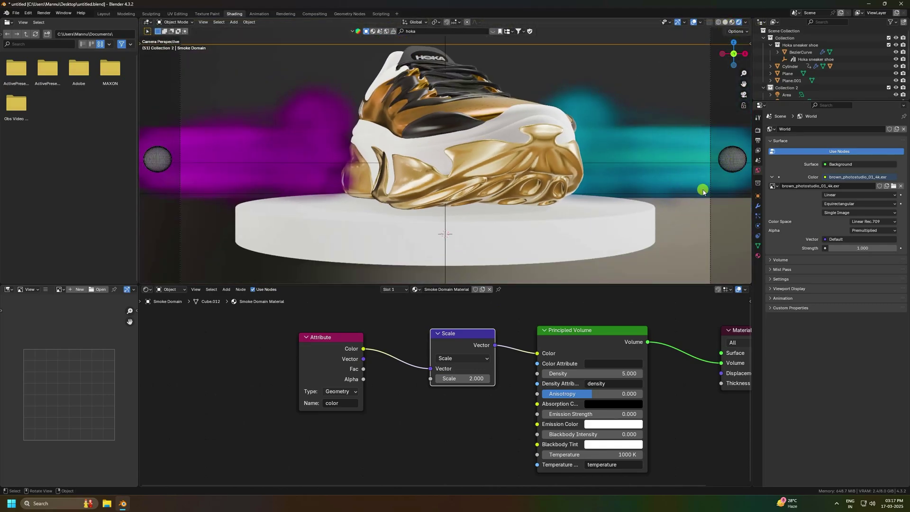
{"action": "left_click", "coordinate": [758, 130]}
{"action": "left_click", "coordinate": [838, 130]}
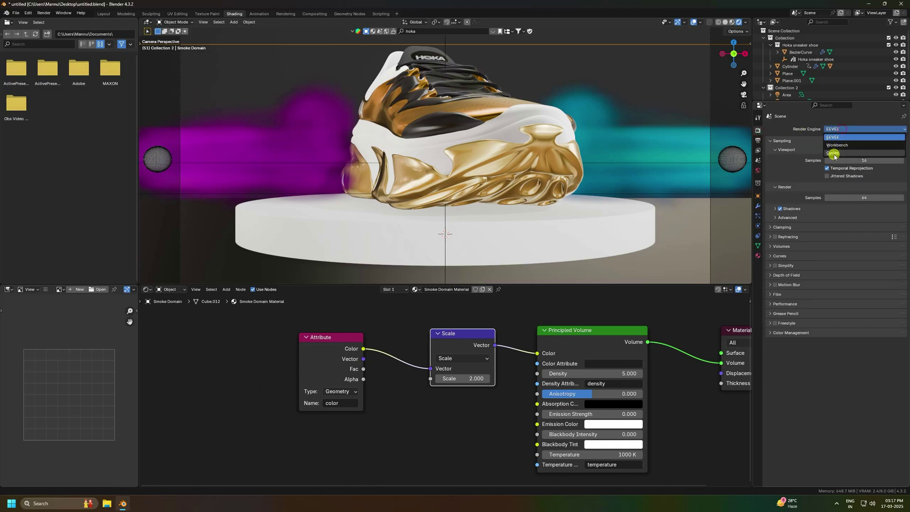
{"action": "left_click", "coordinate": [834, 153]}
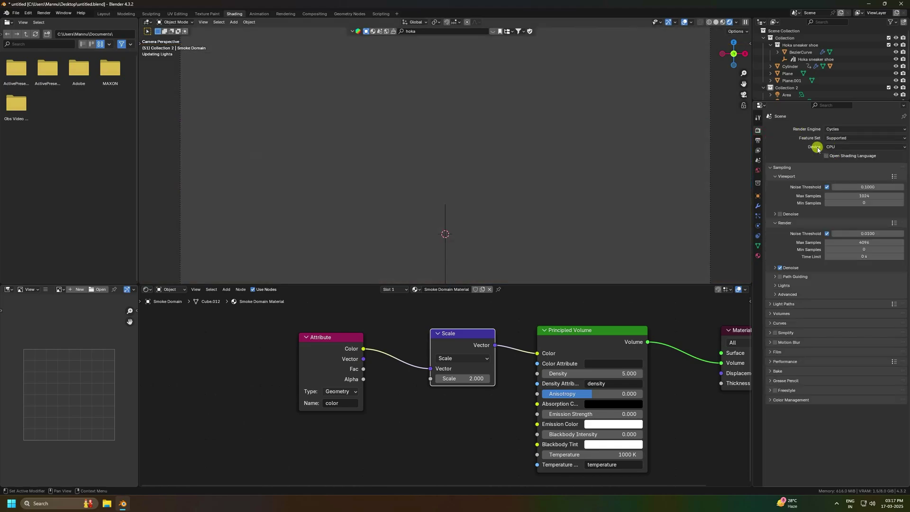
{"action": "left_click", "coordinate": [841, 148]}
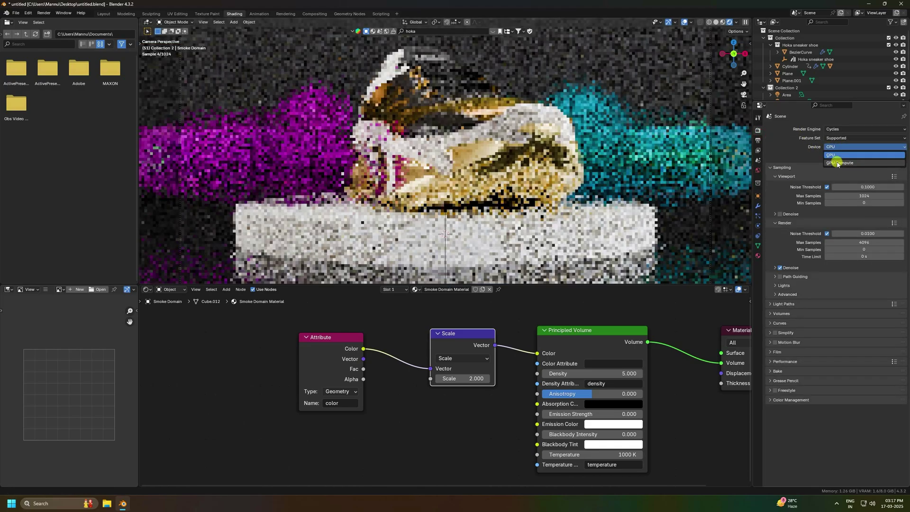
{"action": "left_click", "coordinate": [838, 163]}
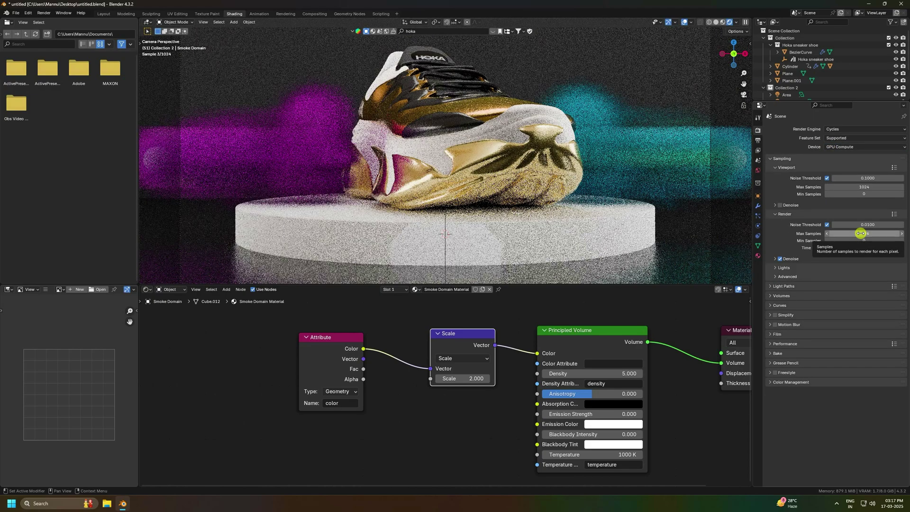
Set the final render's maximum samples to 128.
{"action": "left_click", "coordinate": [861, 233]}
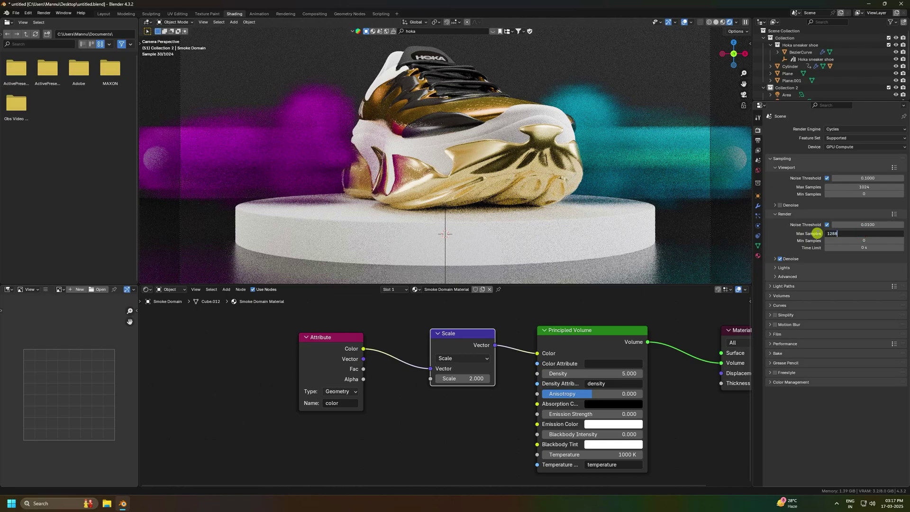
{"action": "type", "text": "128"}
{"action": "key", "text": "Return"}
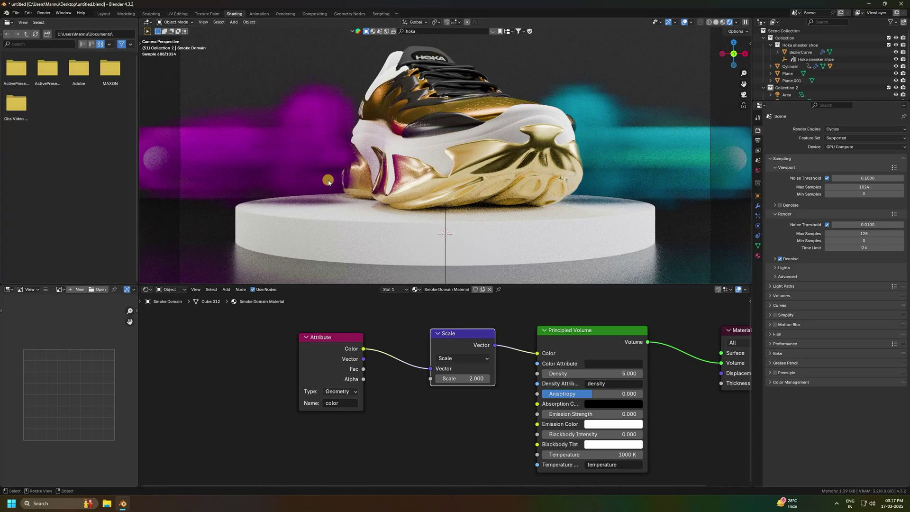
Add a second Attribute node below the first and connect its Fac output to the Principled Volume's Density input.
{"action": "middle_click_drag", "start_coordinate": [438, 414], "coordinate": [410, 402]}
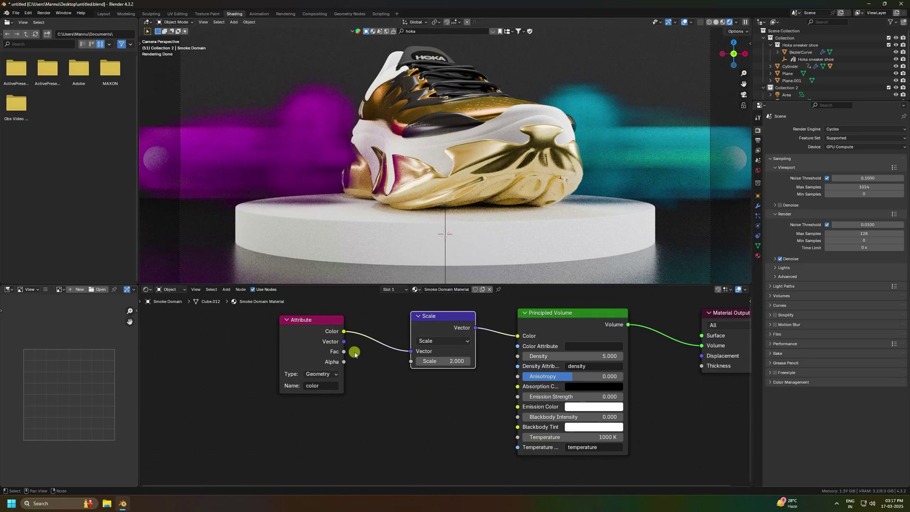
{"action": "middle_click_drag", "start_coordinate": [357, 366], "coordinate": [352, 362]}
{"action": "key", "text": "shift+a"}
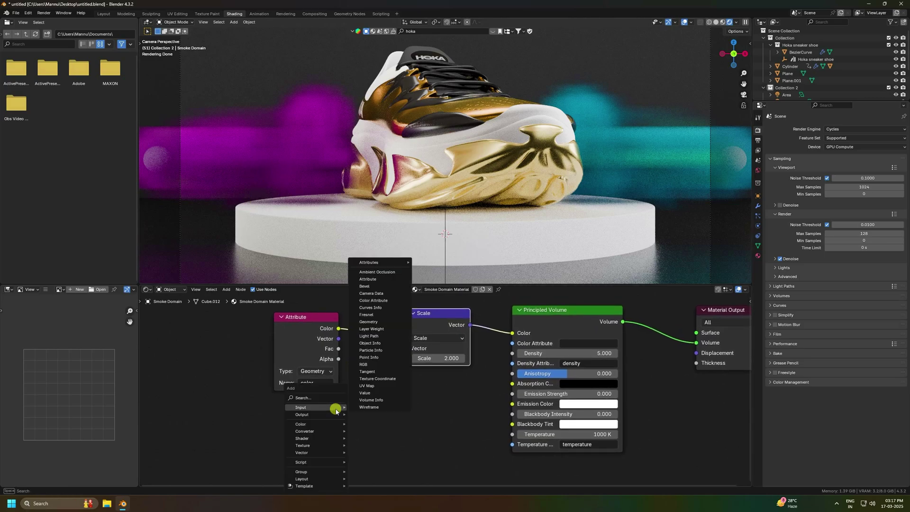
{"action": "left_click", "coordinate": [304, 397]}
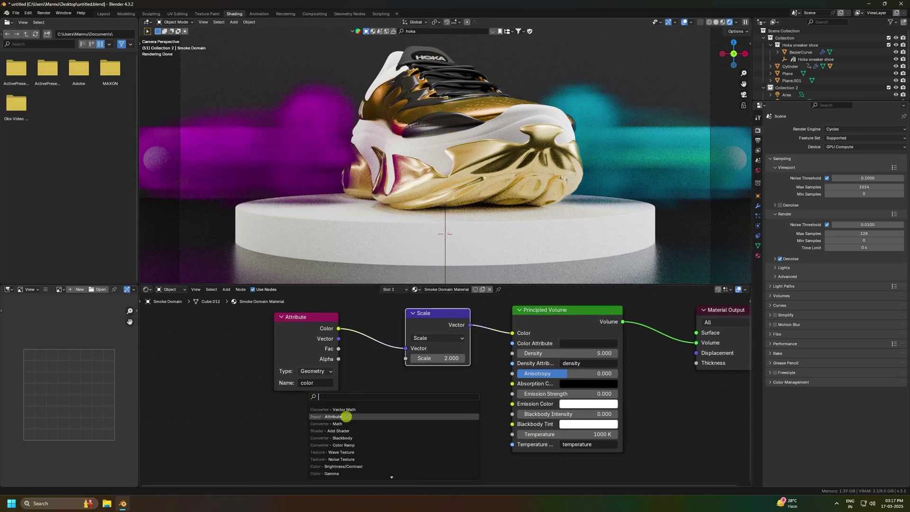
{"action": "left_click", "coordinate": [345, 416]}
{"action": "left_click", "coordinate": [276, 415]}
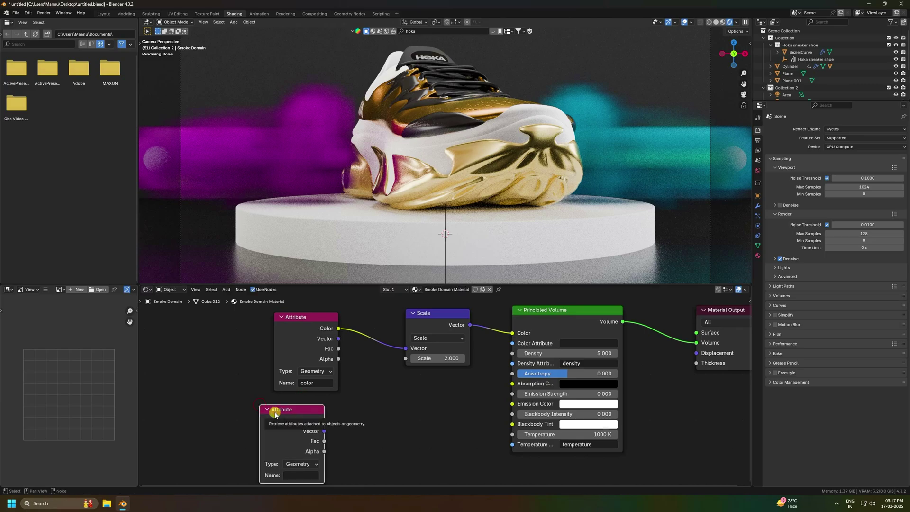
{"action": "left_click_drag", "start_coordinate": [323, 442], "coordinate": [512, 353]}
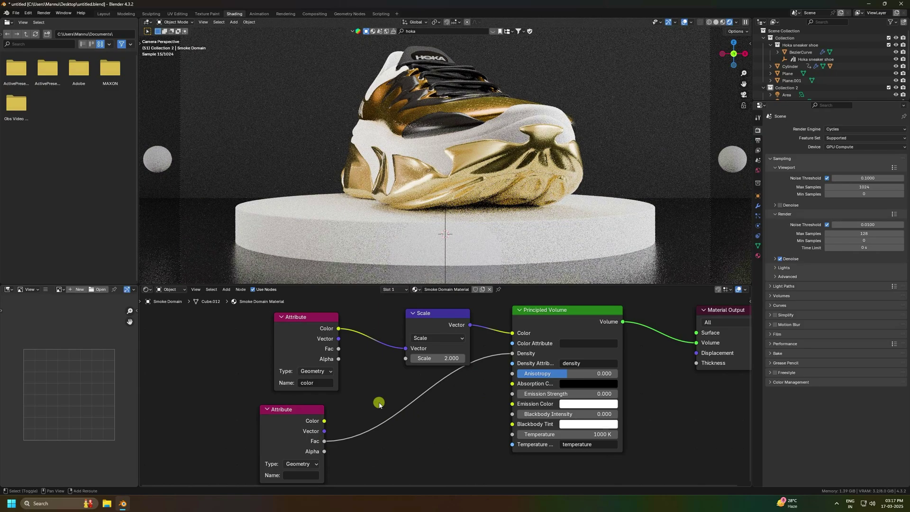
Insert a Math node on the link between the second Attribute's Fac and Density, and set its operation to Multiply.
{"action": "key", "text": "shift+a"}
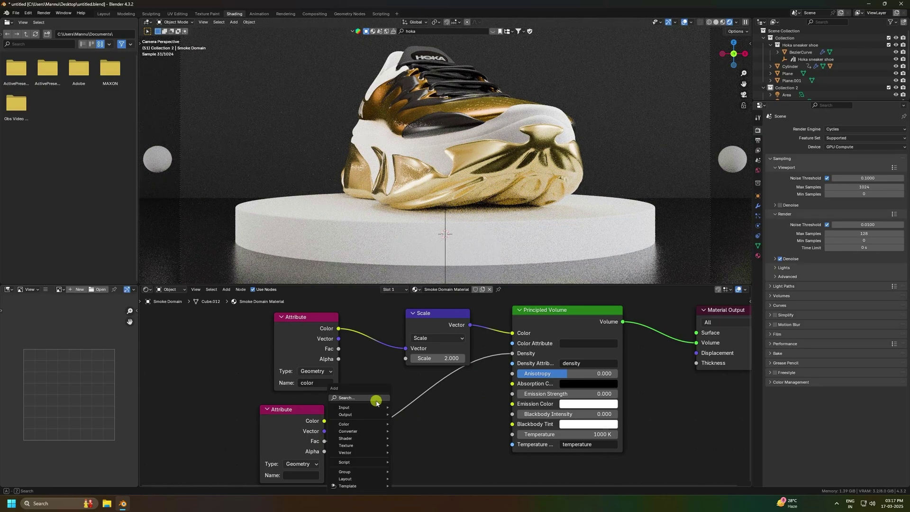
{"action": "left_click", "coordinate": [377, 402]}
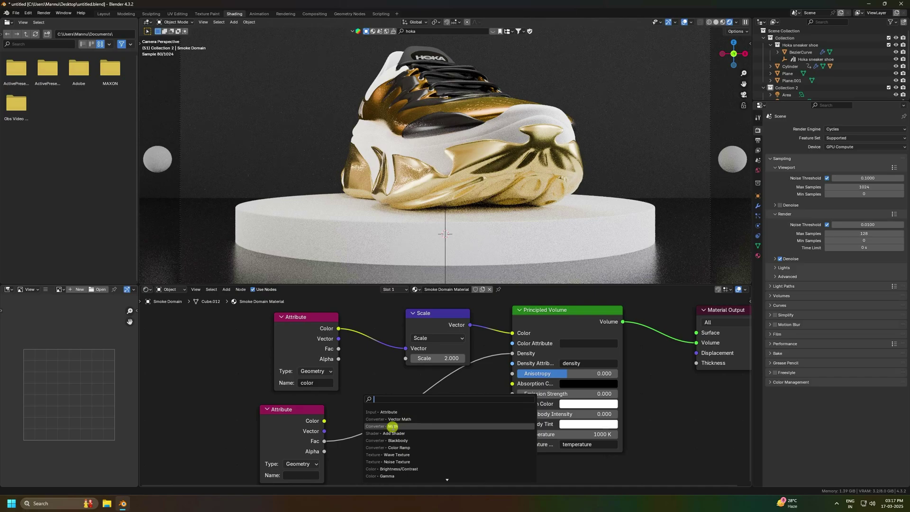
{"action": "left_click", "coordinate": [393, 426]}
{"action": "left_click", "coordinate": [393, 419]}
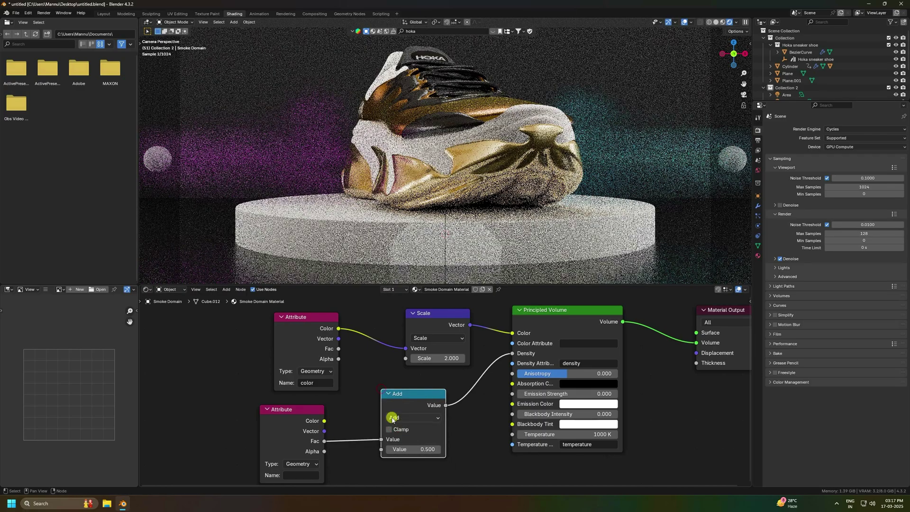
{"action": "left_click", "coordinate": [393, 418]}
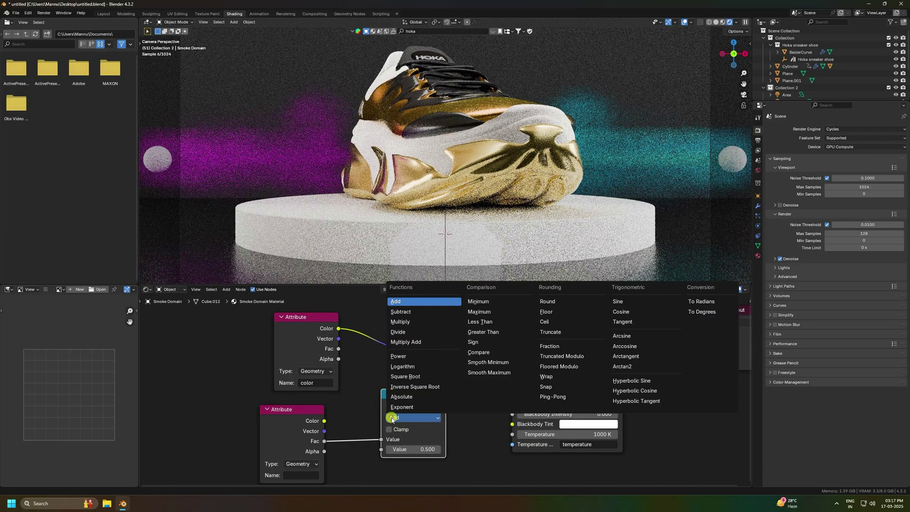
{"action": "left_click", "coordinate": [406, 322]}
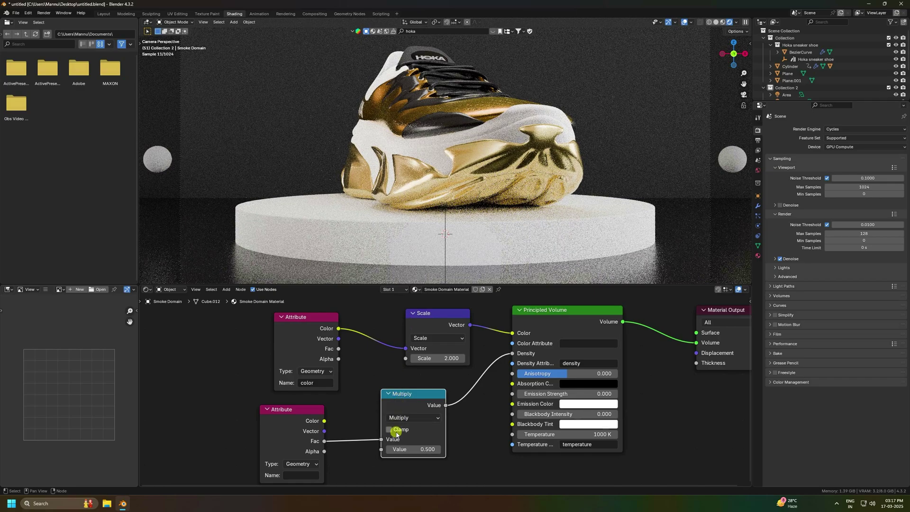
Set the second Attribute node's name to density.
{"action": "scroll", "coordinate": [315, 465], "scroll_direction": "up", "scroll_amount": 3}
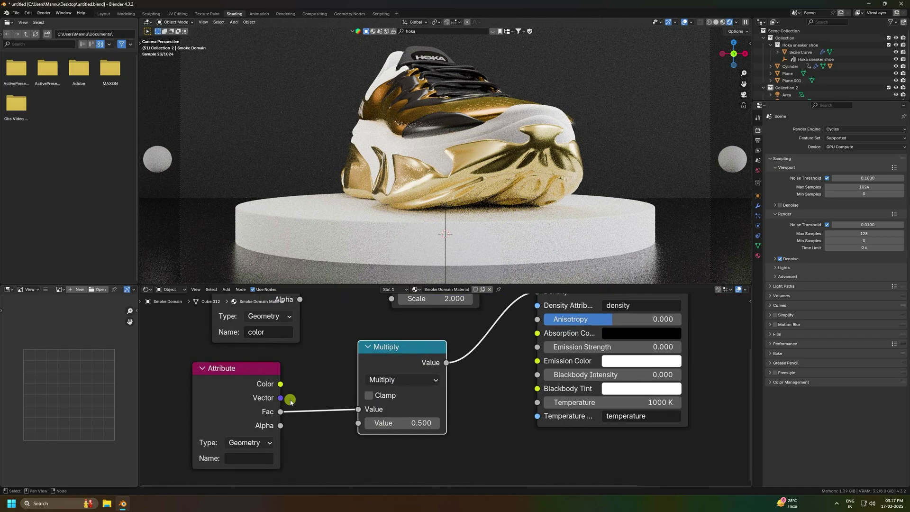
{"action": "middle_click_drag", "start_coordinate": [353, 428], "coordinate": [376, 447]}
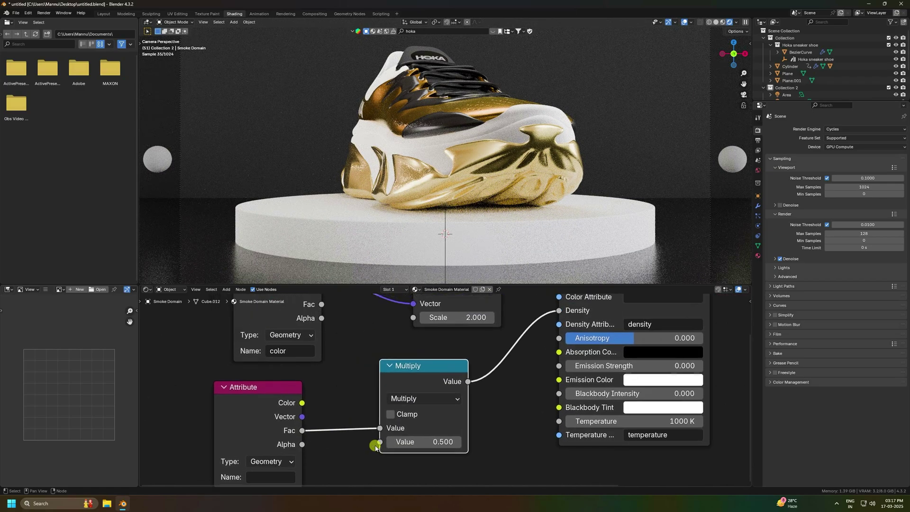
{"action": "left_click", "coordinate": [277, 476]}
{"action": "type", "text": "dens"}
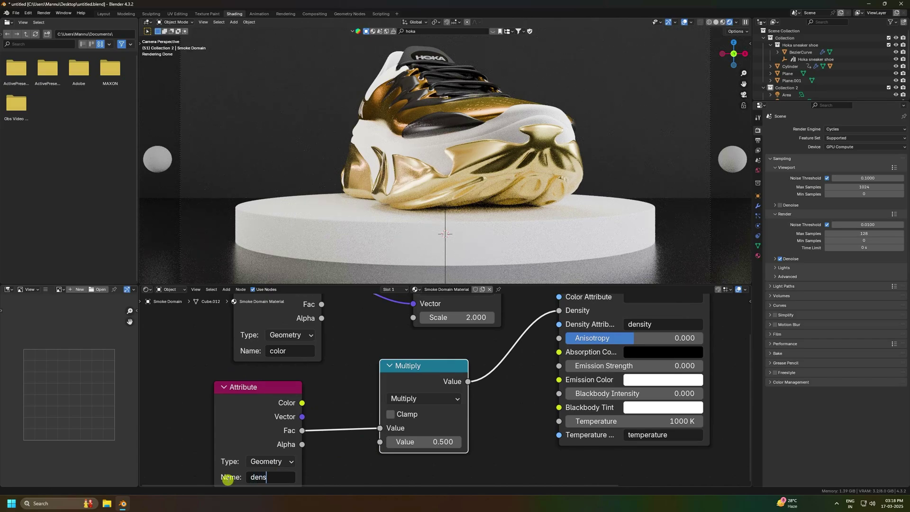
{"action": "type", "text": "ity"}
{"action": "key", "text": "Return"}
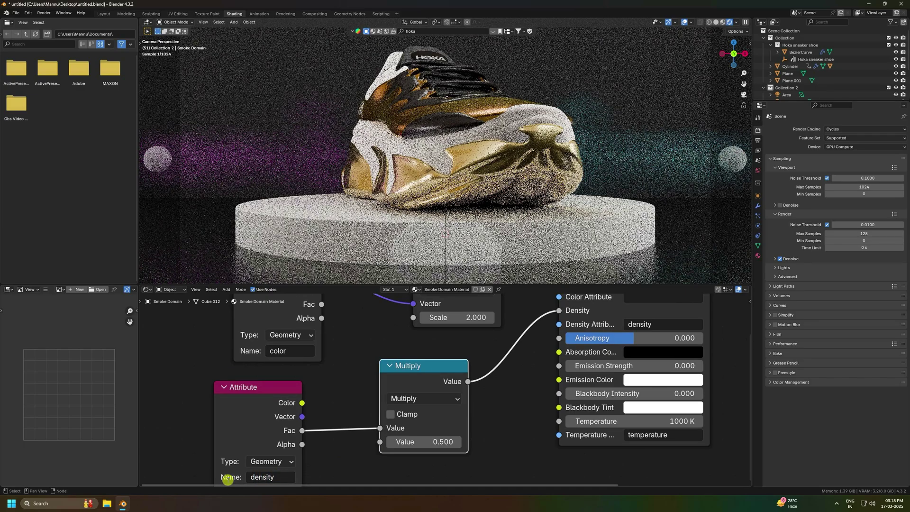
Set the Multiply node's value to 50 and inspect the rendered smoke close up around the sneaker.
{"action": "left_click", "coordinate": [405, 442]}
{"action": "type", "text": "50"}
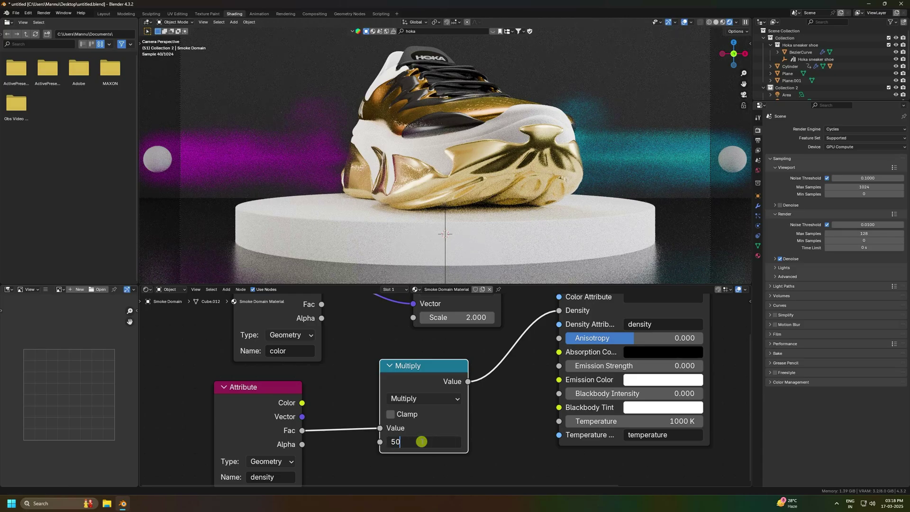
{"action": "key", "text": "Return"}
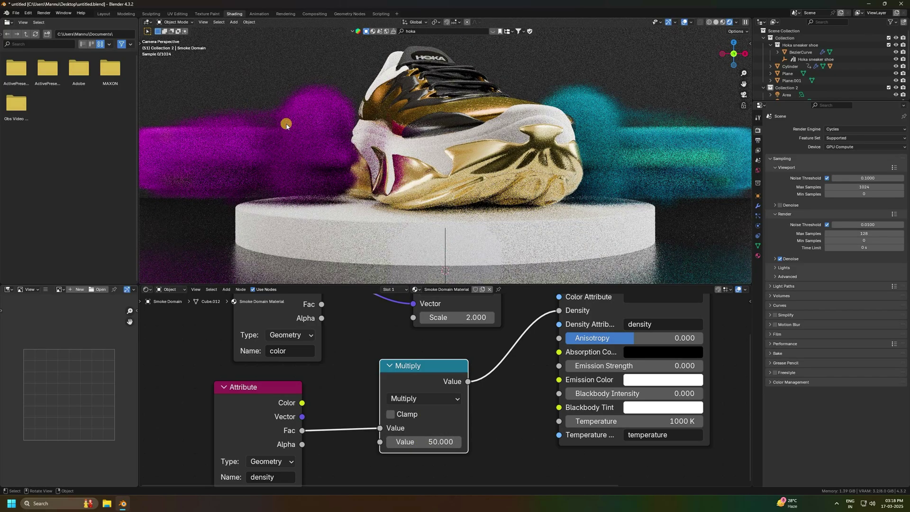
{"action": "scroll", "coordinate": [275, 127], "scroll_direction": "up", "scroll_amount": 2}
{"action": "scroll", "coordinate": [268, 128], "scroll_direction": "up", "scroll_amount": 2}
{"action": "middle_click_drag", "start_coordinate": [269, 129], "coordinate": [295, 136]}
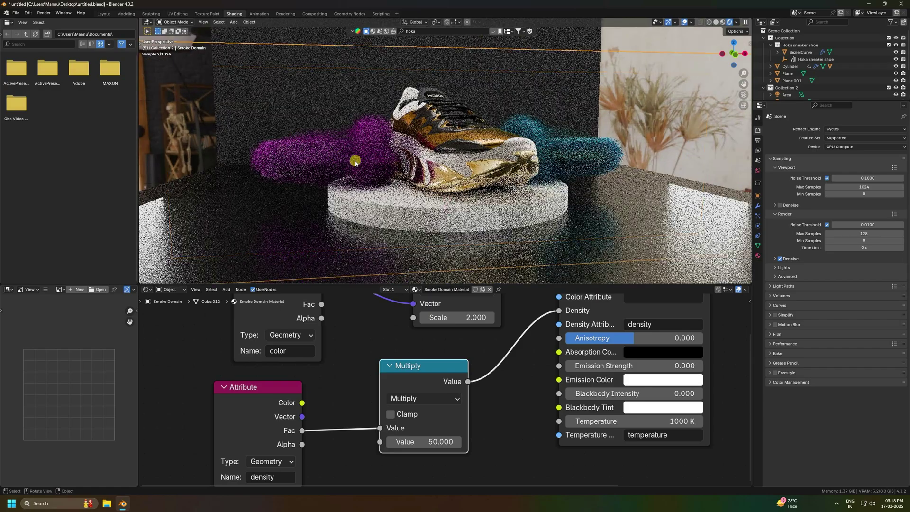
{"action": "scroll", "coordinate": [355, 161], "scroll_direction": "up", "scroll_amount": 3}
{"action": "scroll", "coordinate": [353, 161], "scroll_direction": "up", "scroll_amount": 3}
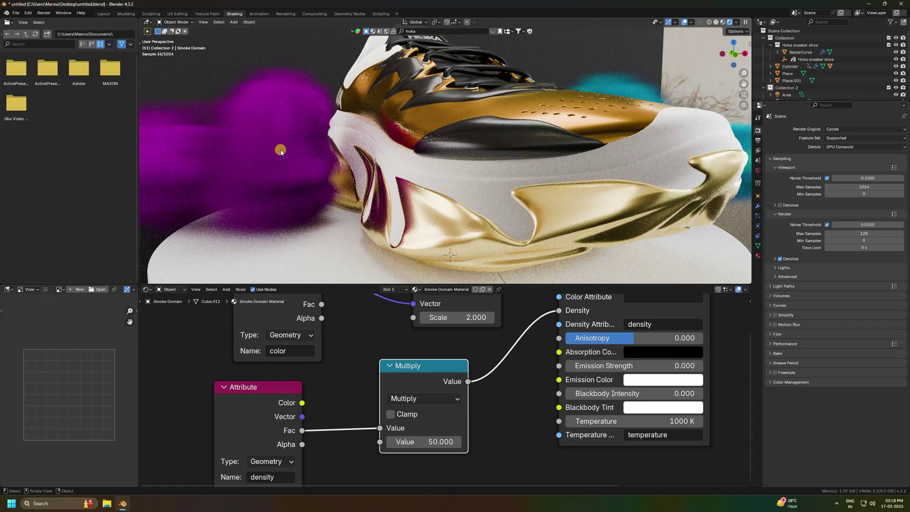
Set the Multiply node's value to 70 and check the denser smoke around the sneaker.
{"action": "left_click", "coordinate": [421, 441]}
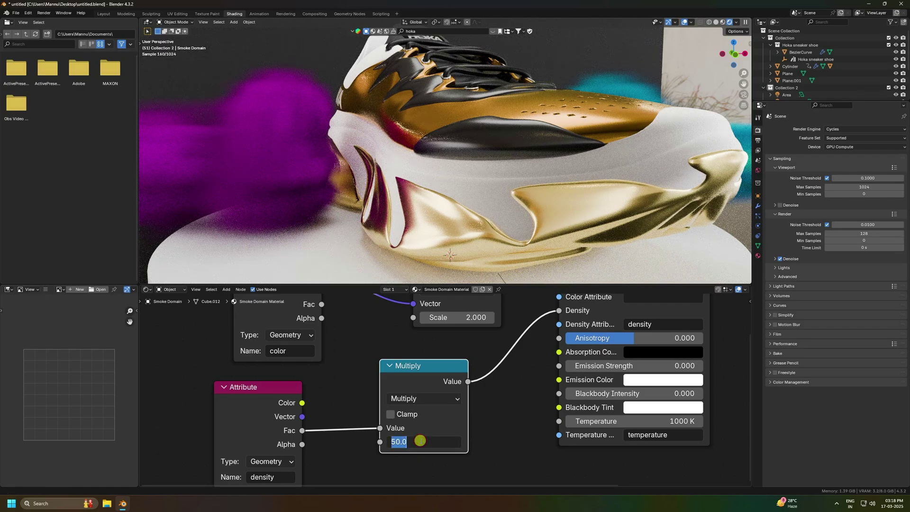
{"action": "type", "text": "70"}
{"action": "key", "text": "Return"}
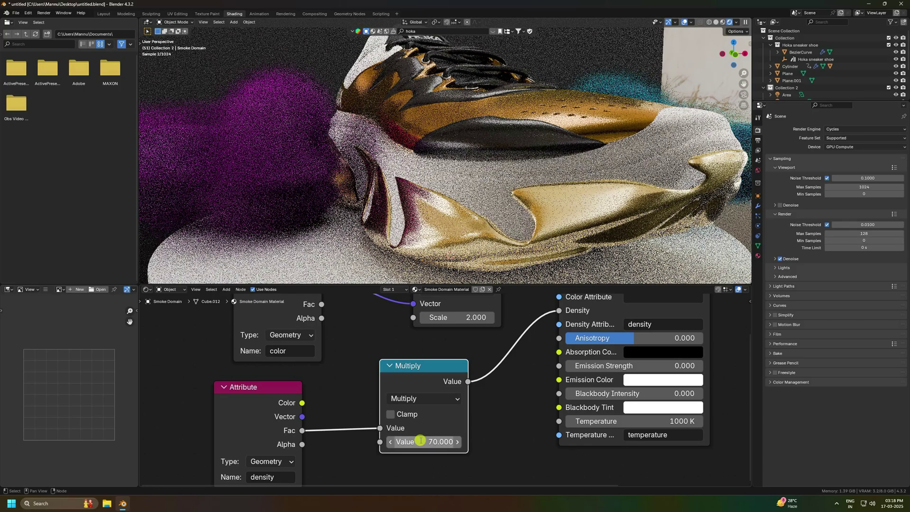
{"action": "scroll", "coordinate": [340, 187], "scroll_direction": "down", "scroll_amount": 4}
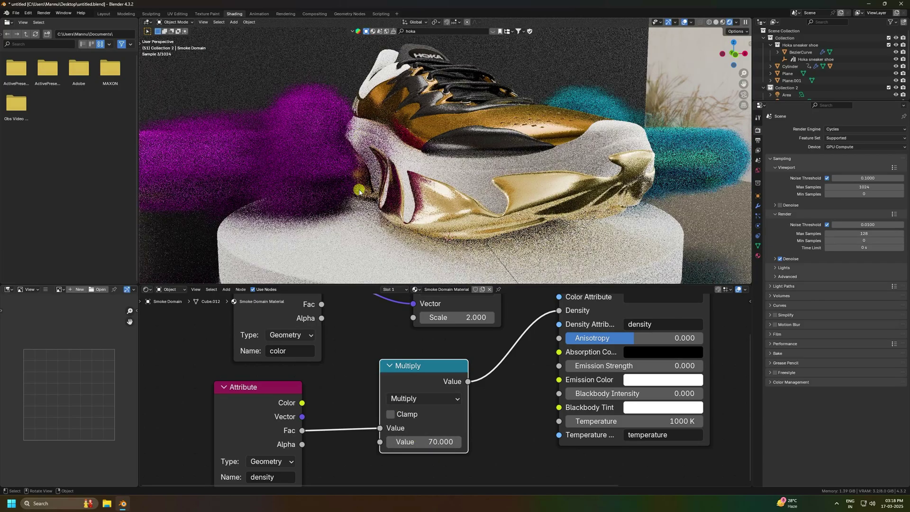
Play the baked smoke animation from frame 1 to frame 60 in the Layout workspace and preview that frame rendered.
{"action": "middle_click_drag", "start_coordinate": [266, 87], "coordinate": [514, 166]}
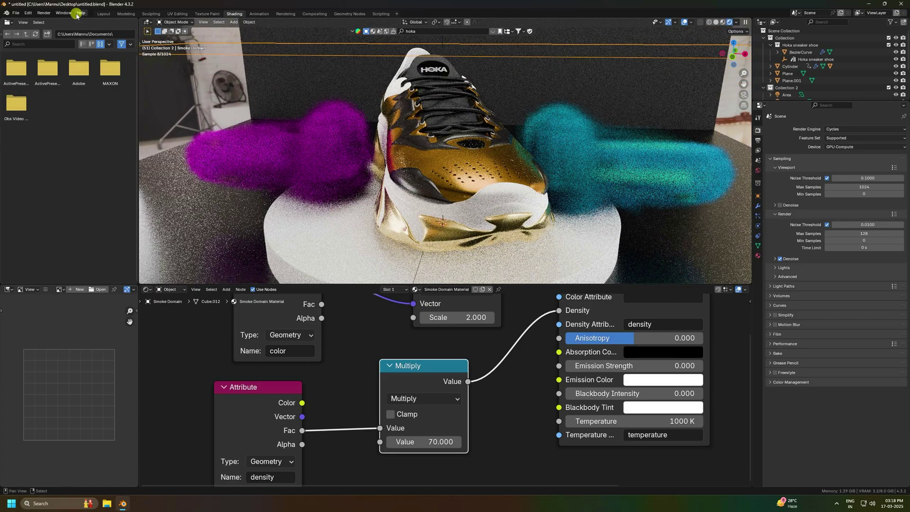
{"action": "left_click", "coordinate": [103, 14]}
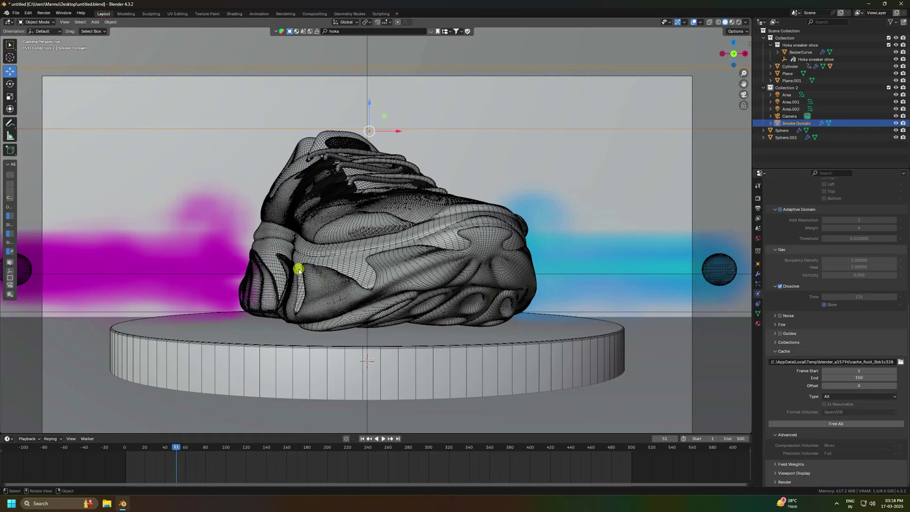
{"action": "left_click", "coordinate": [362, 439]}
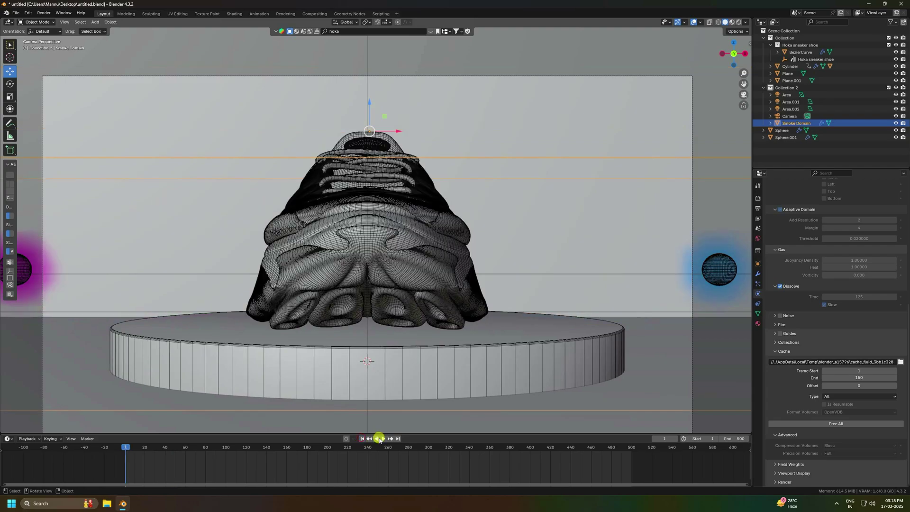
{"action": "left_click", "coordinate": [383, 439]}
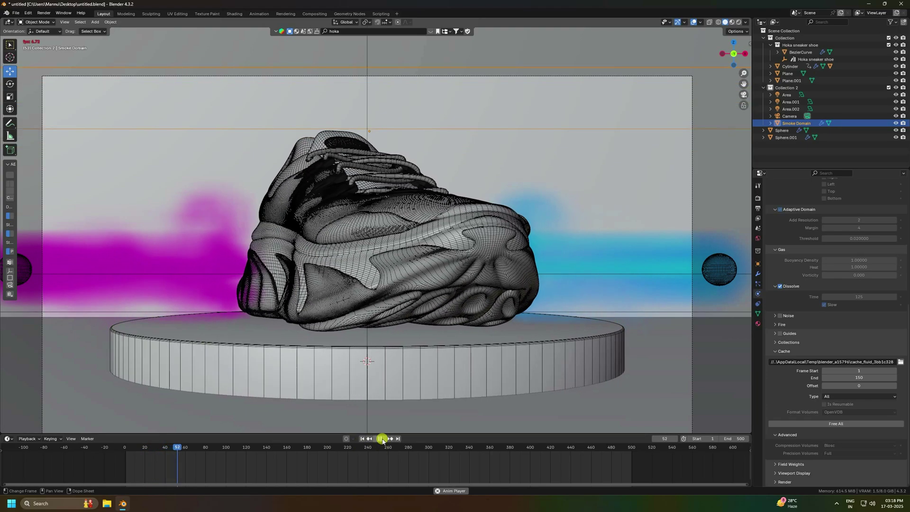
{"action": "left_click", "coordinate": [382, 439]}
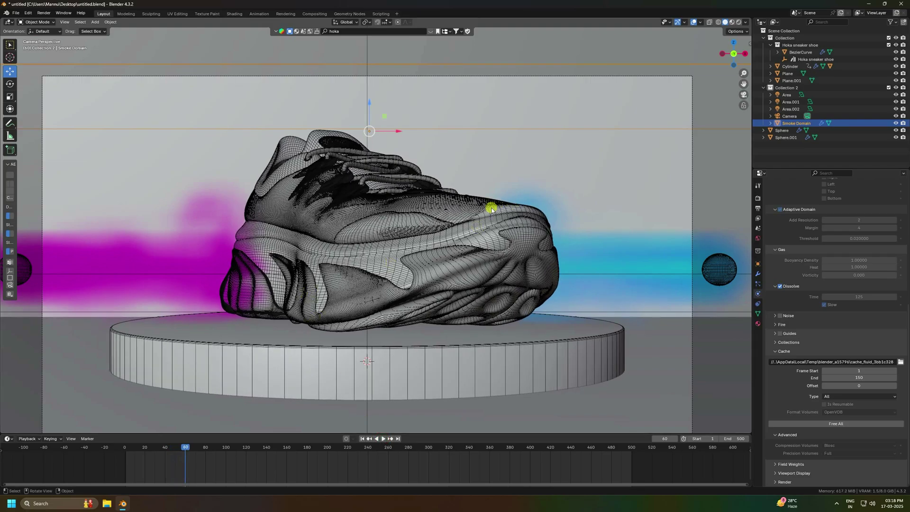
{"action": "left_click", "coordinate": [739, 21]}
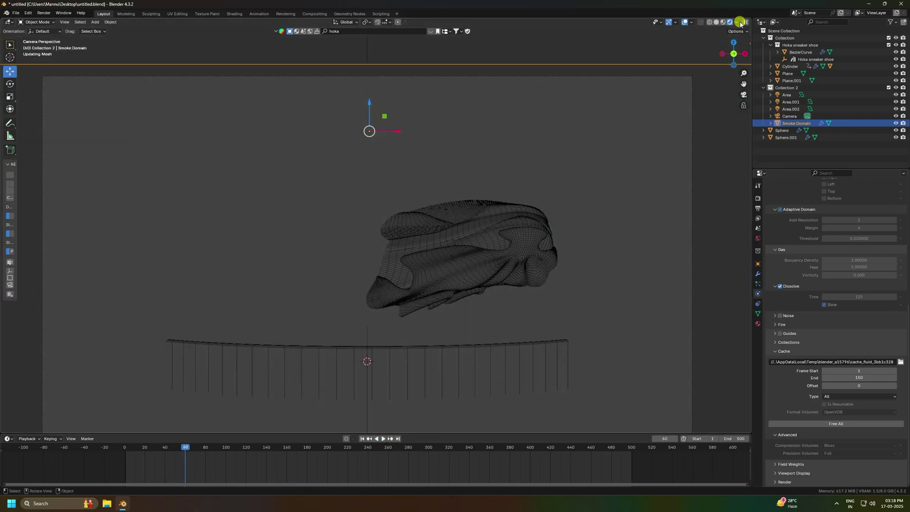
{"action": "left_click", "coordinate": [739, 22]}
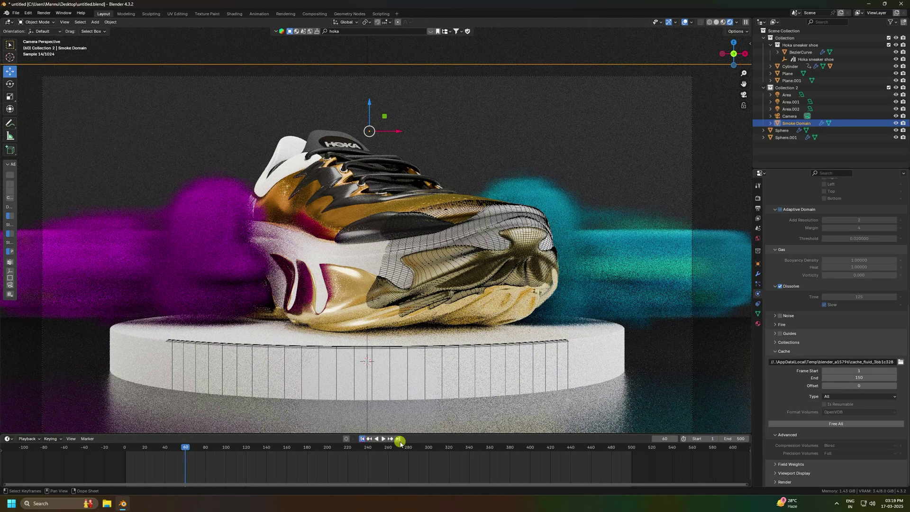
Free all baked data of the smoke domain and return the viewport to solid shading outside the camera view.
{"action": "left_click", "coordinate": [793, 426]}
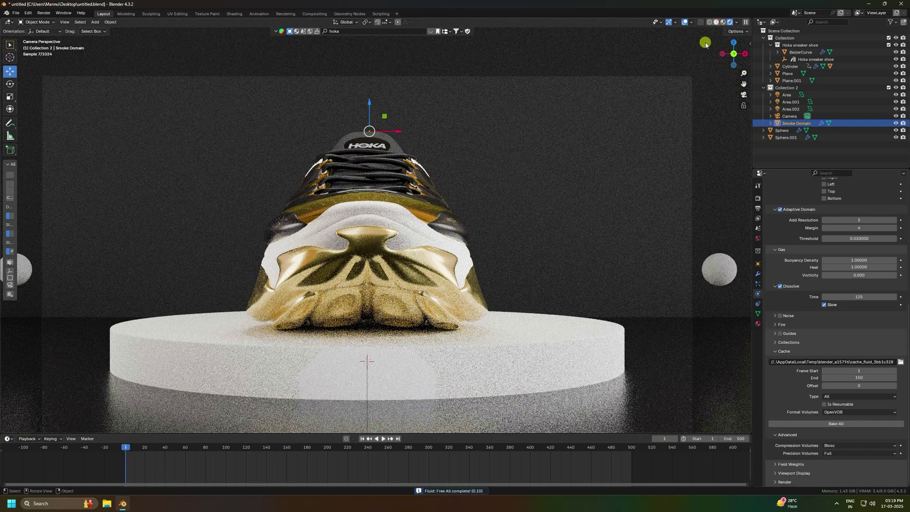
{"action": "left_click", "coordinate": [716, 22]}
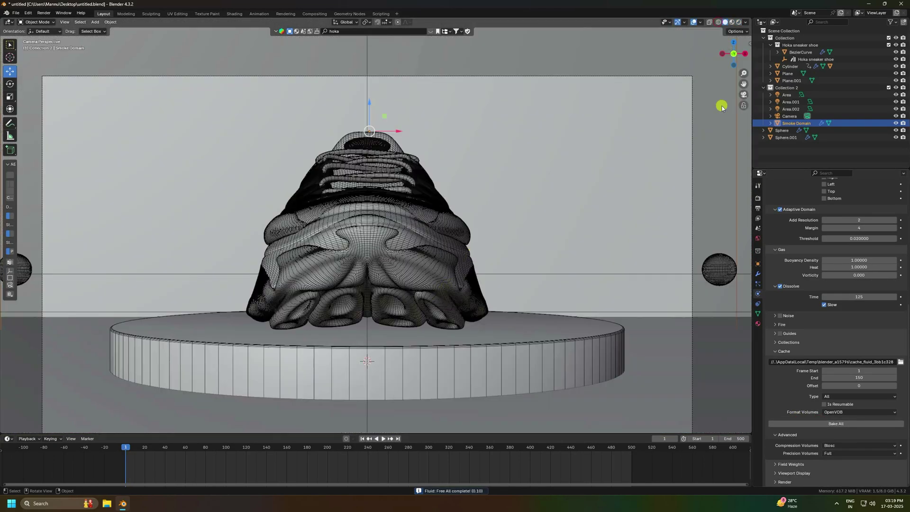
{"action": "middle_click_drag", "start_coordinate": [539, 205], "coordinate": [338, 274]}
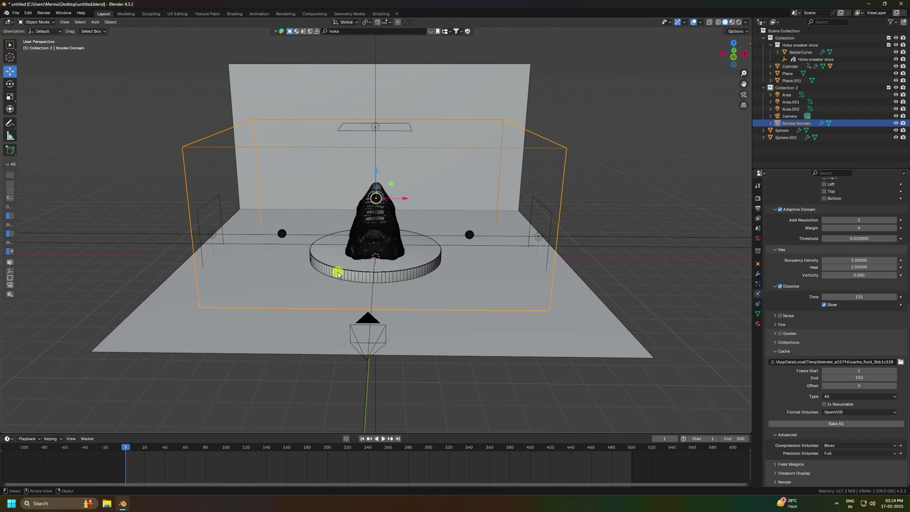
Add a Turbulence force field and raise it about 1.66 m along Z into the sneaker.
{"action": "left_click", "coordinate": [96, 23]}
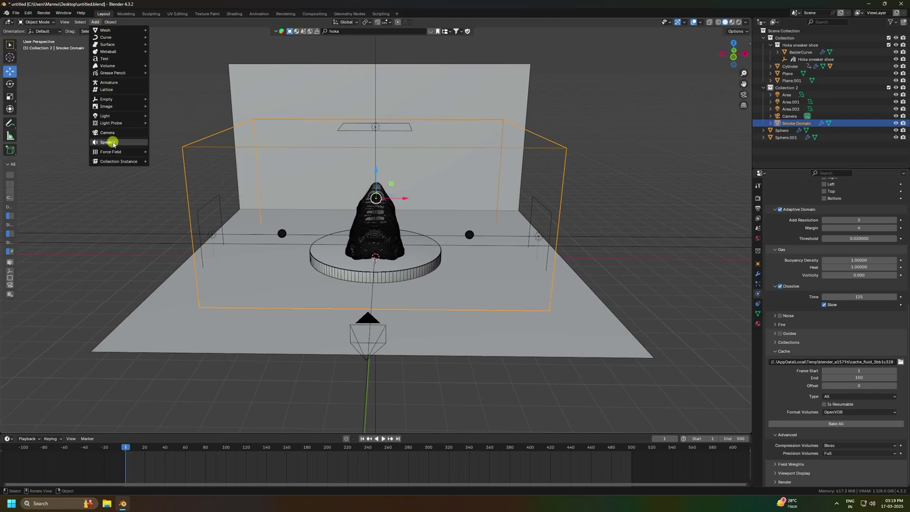
{"action": "mouse_move", "coordinate": [112, 150]}
{"action": "left_click", "coordinate": [178, 230]}
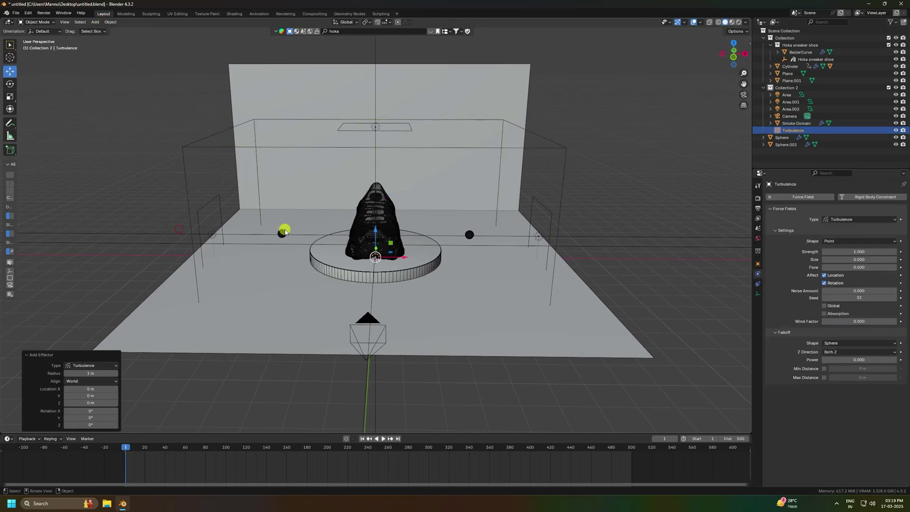
{"action": "left_click_drag", "start_coordinate": [375, 233], "coordinate": [379, 192]}
{"action": "middle_click_drag", "start_coordinate": [404, 215], "coordinate": [474, 204]}
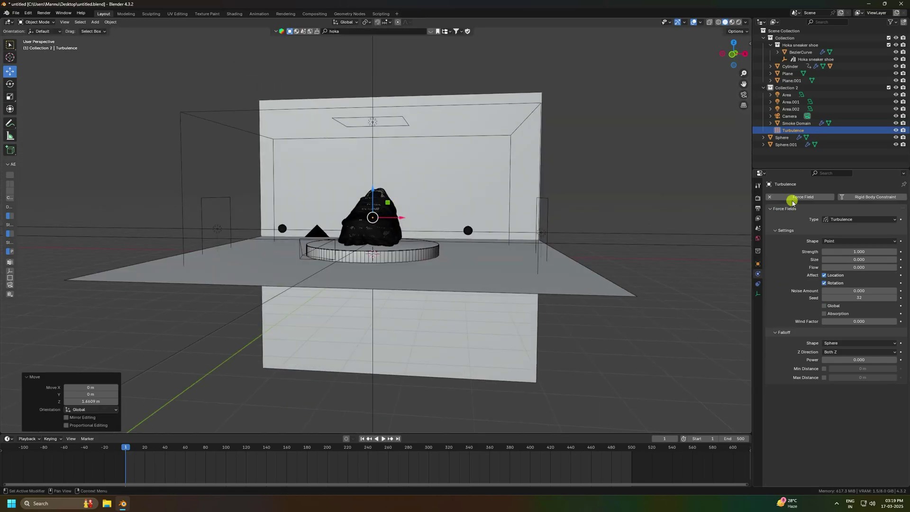
Set the Turbulence force field's strength to 0.5.
{"action": "left_click", "coordinate": [800, 131]}
{"action": "left_click", "coordinate": [861, 252]}
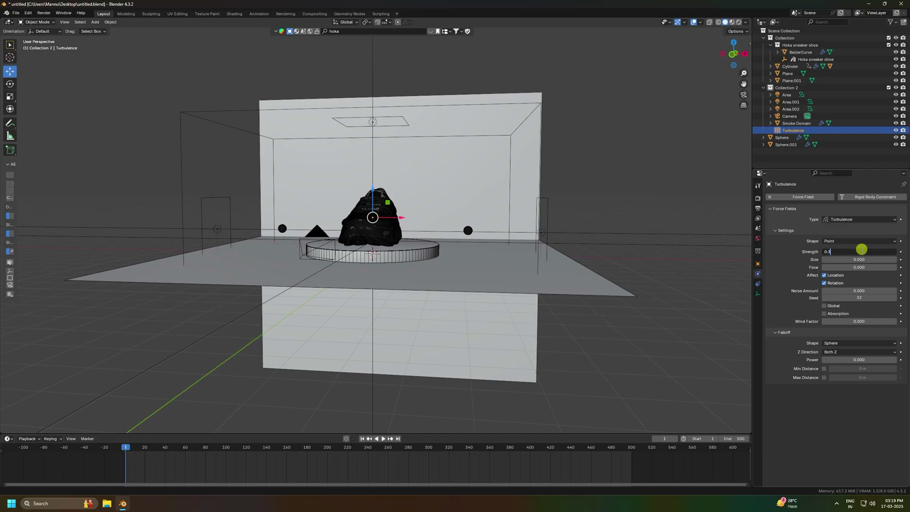
{"action": "key", "text": "Return"}
{"action": "middle_click_drag", "start_coordinate": [555, 271], "coordinate": [422, 255]}
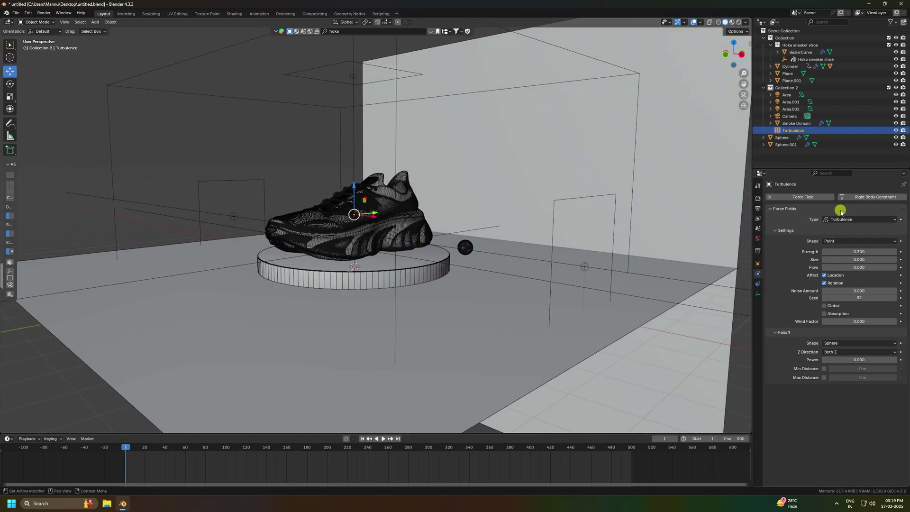
Set the Smoke Domain's resolution divisions to 256.
{"action": "left_click", "coordinate": [793, 124]}
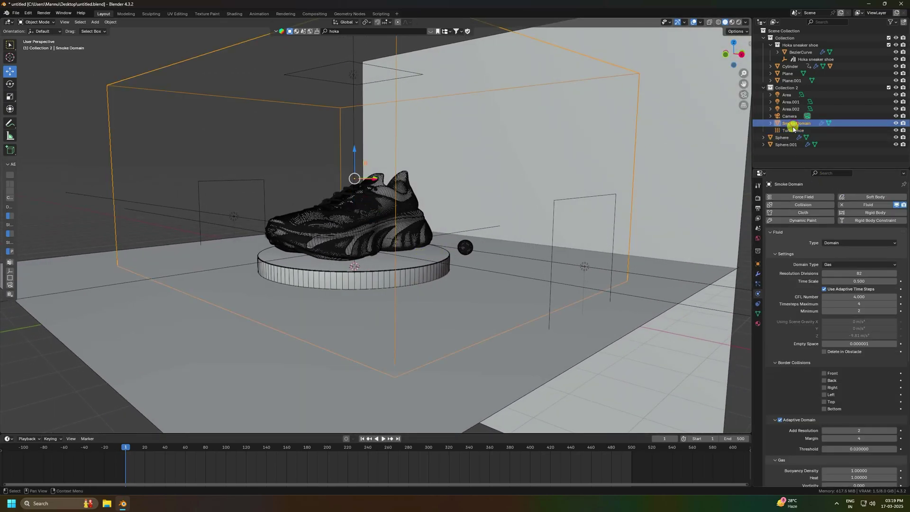
{"action": "left_click", "coordinate": [842, 274]}
{"action": "type", "text": "25"}
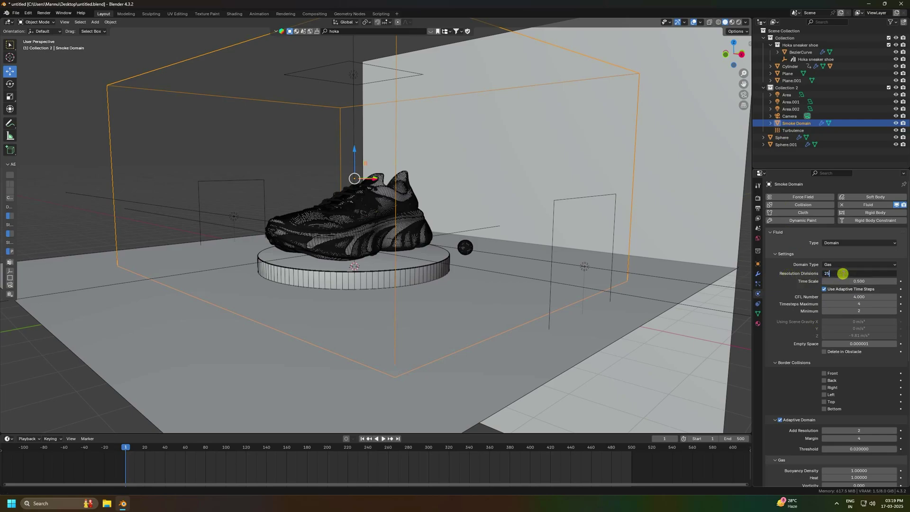
{"action": "type", "text": "6"}
{"action": "key", "text": "Return"}
{"action": "middle_click_drag", "start_coordinate": [540, 282], "coordinate": [699, 297]}
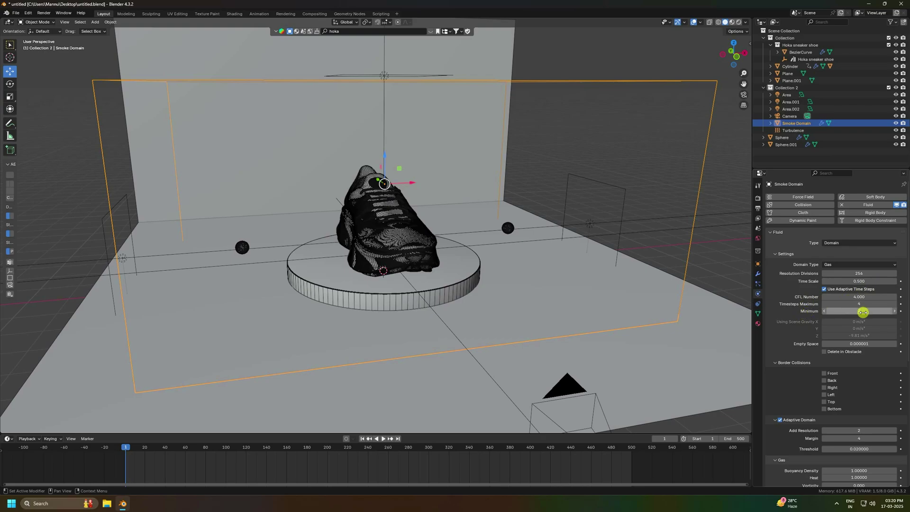
Set the Smoke Domain's cache end frame to 500.
{"action": "scroll", "coordinate": [801, 366], "scroll_direction": "down", "scroll_amount": 3}
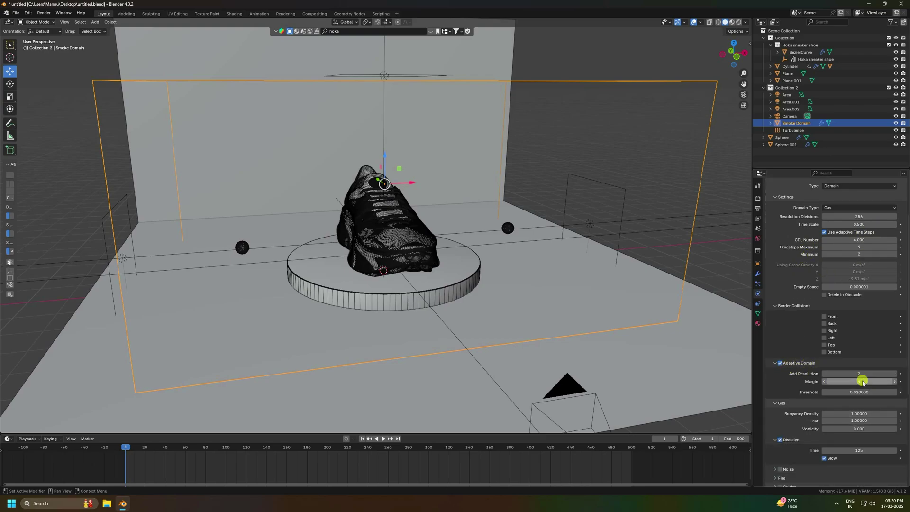
{"action": "scroll", "coordinate": [801, 393], "scroll_direction": "down", "scroll_amount": 4}
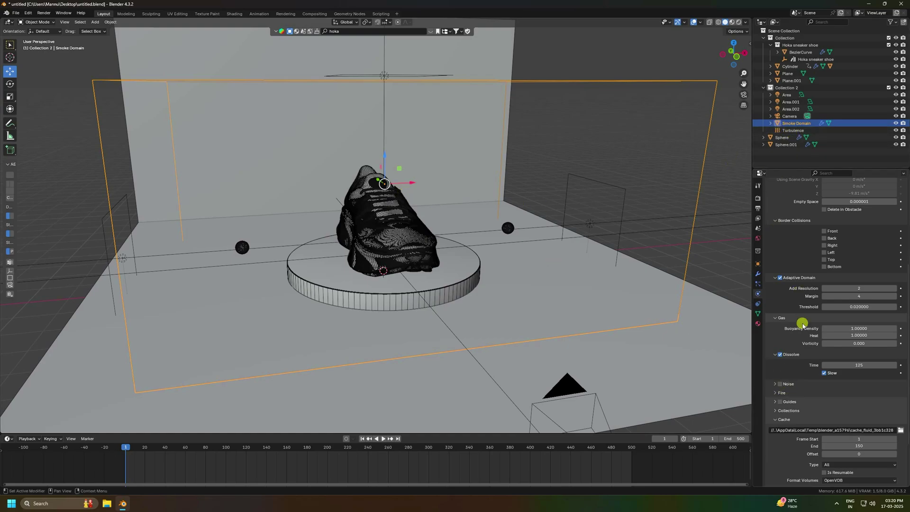
{"action": "scroll", "coordinate": [795, 359], "scroll_direction": "down", "scroll_amount": 3}
{"action": "left_click", "coordinate": [859, 378]}
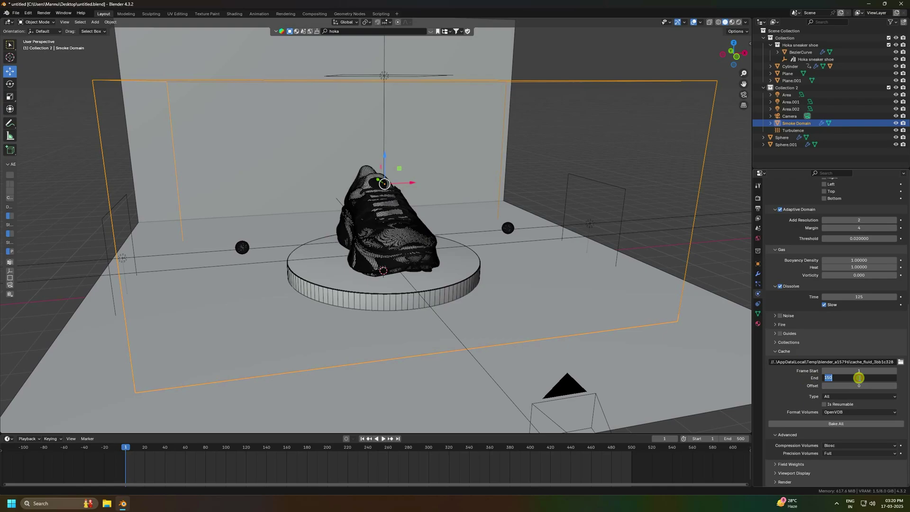
{"action": "key", "text": "Return"}
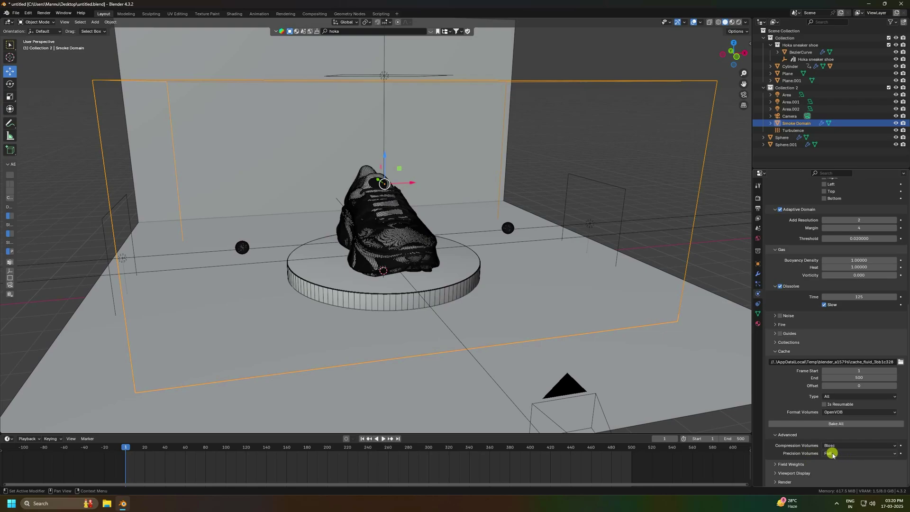
Check the flow settings of both smoke emitter spheres and preview the scene rendered through the camera.
{"action": "left_click", "coordinate": [508, 228]}
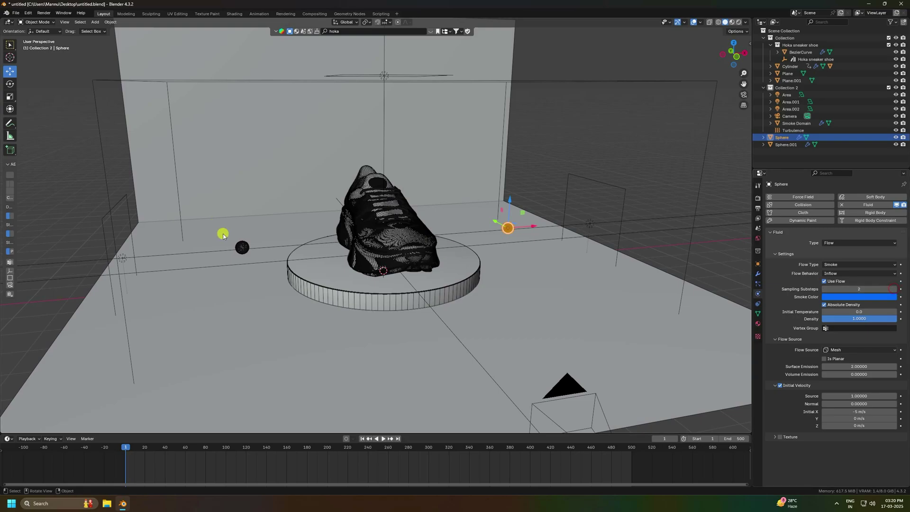
{"action": "left_click", "coordinate": [239, 246]}
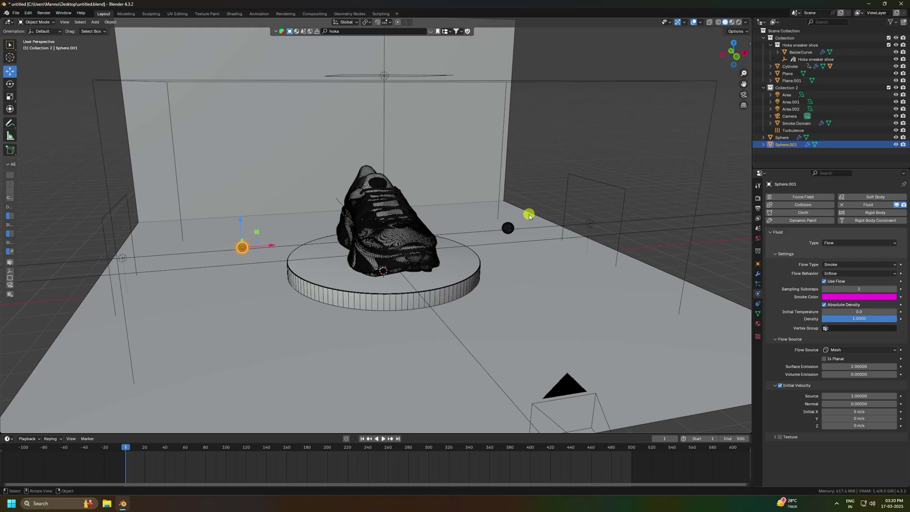
{"action": "mouse_move", "coordinate": [430, 243]}
{"action": "middle_mouse_down"}
{"action": "mouse_move", "coordinate": [420, 237]}
{"action": "mouse_move", "coordinate": [428, 236]}
{"action": "middle_mouse_up"}
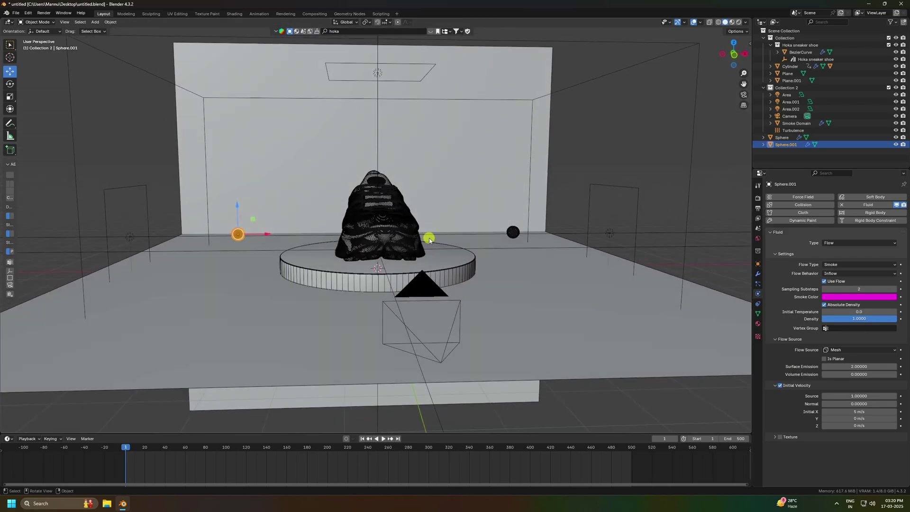
{"action": "key", "text": "KP_0"}
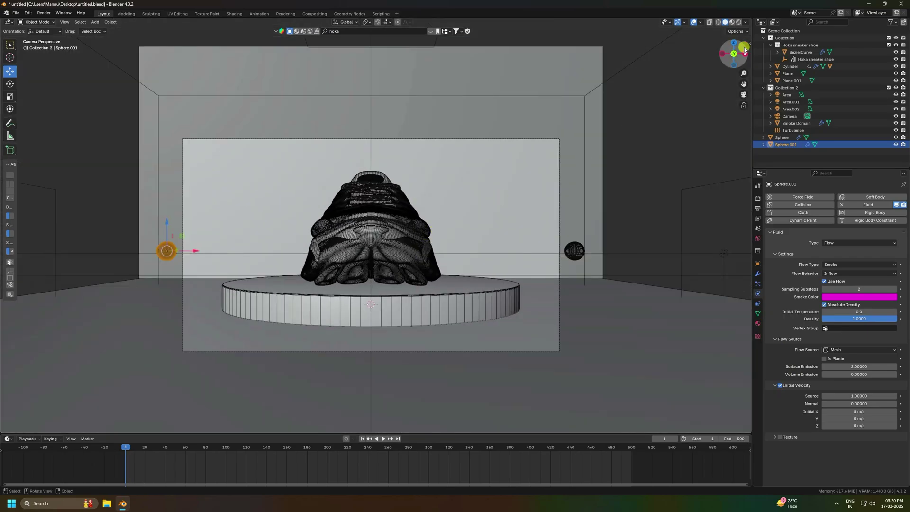
{"action": "left_click", "coordinate": [738, 22]}
{"action": "scroll", "coordinate": [370, 209], "scroll_direction": "up", "scroll_amount": 2}
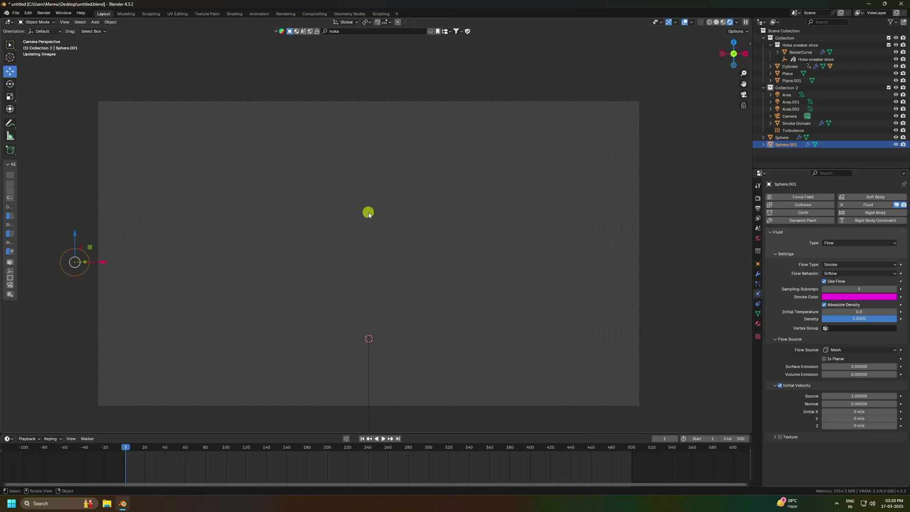